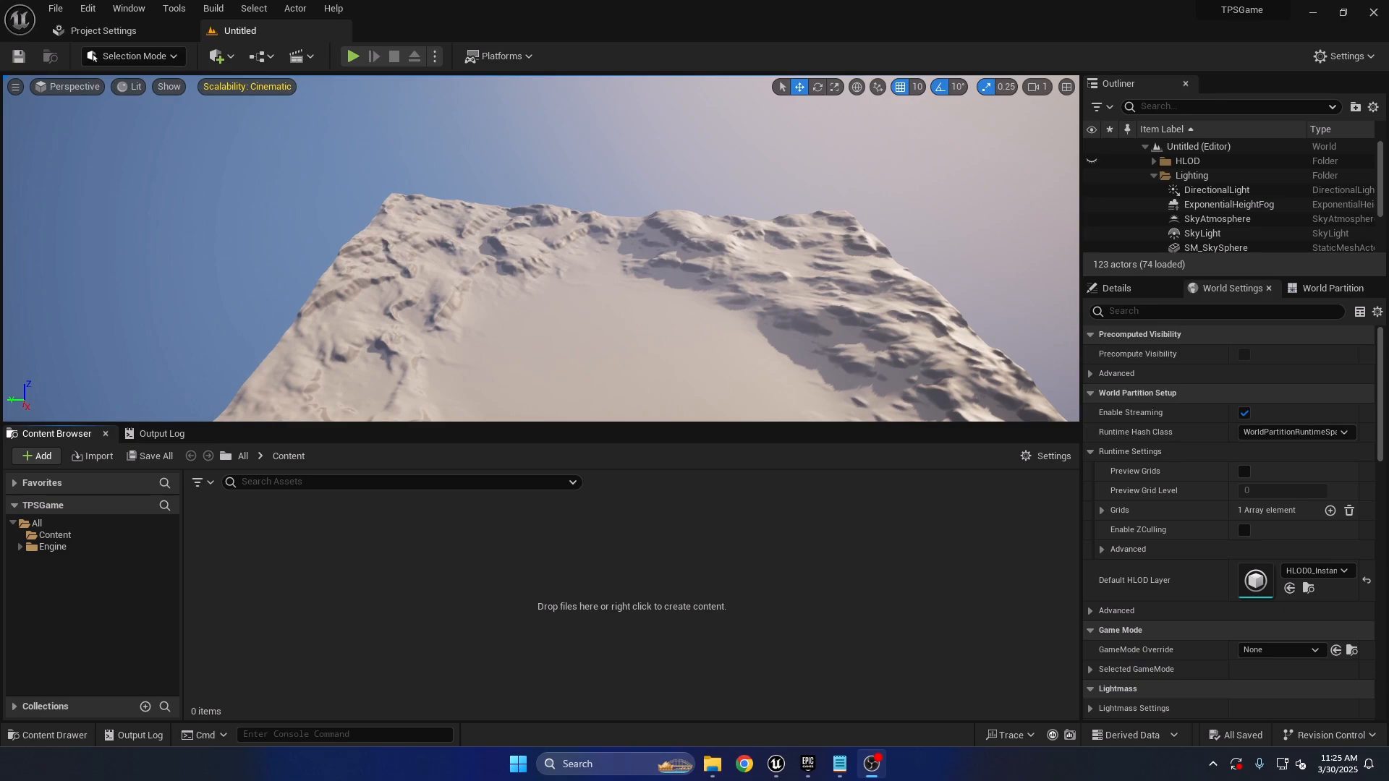
# Dismiss the virus protection notification and show the top-level All folder of the TPSGame project.
pyautogui.click(329, 606)
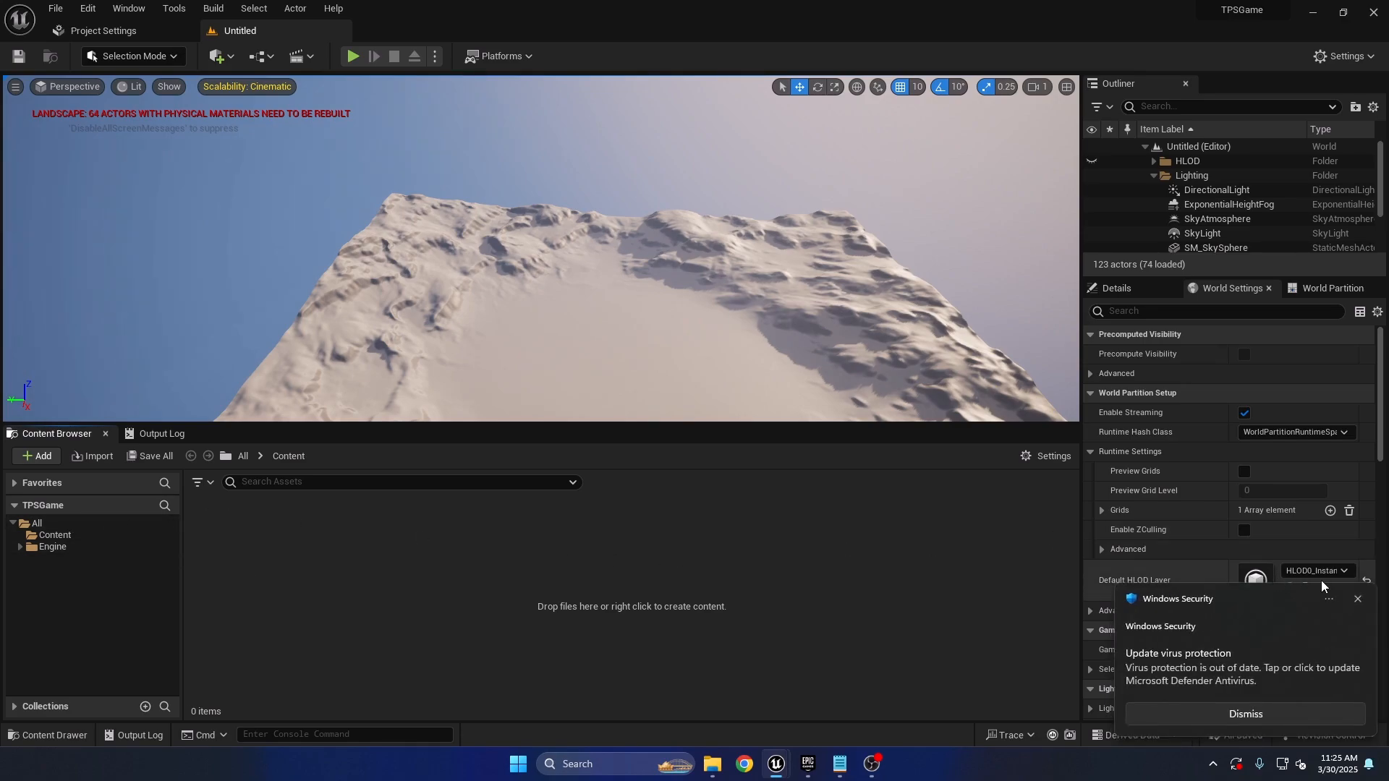
pyautogui.click(1358, 599)
pyautogui.click(108, 524)
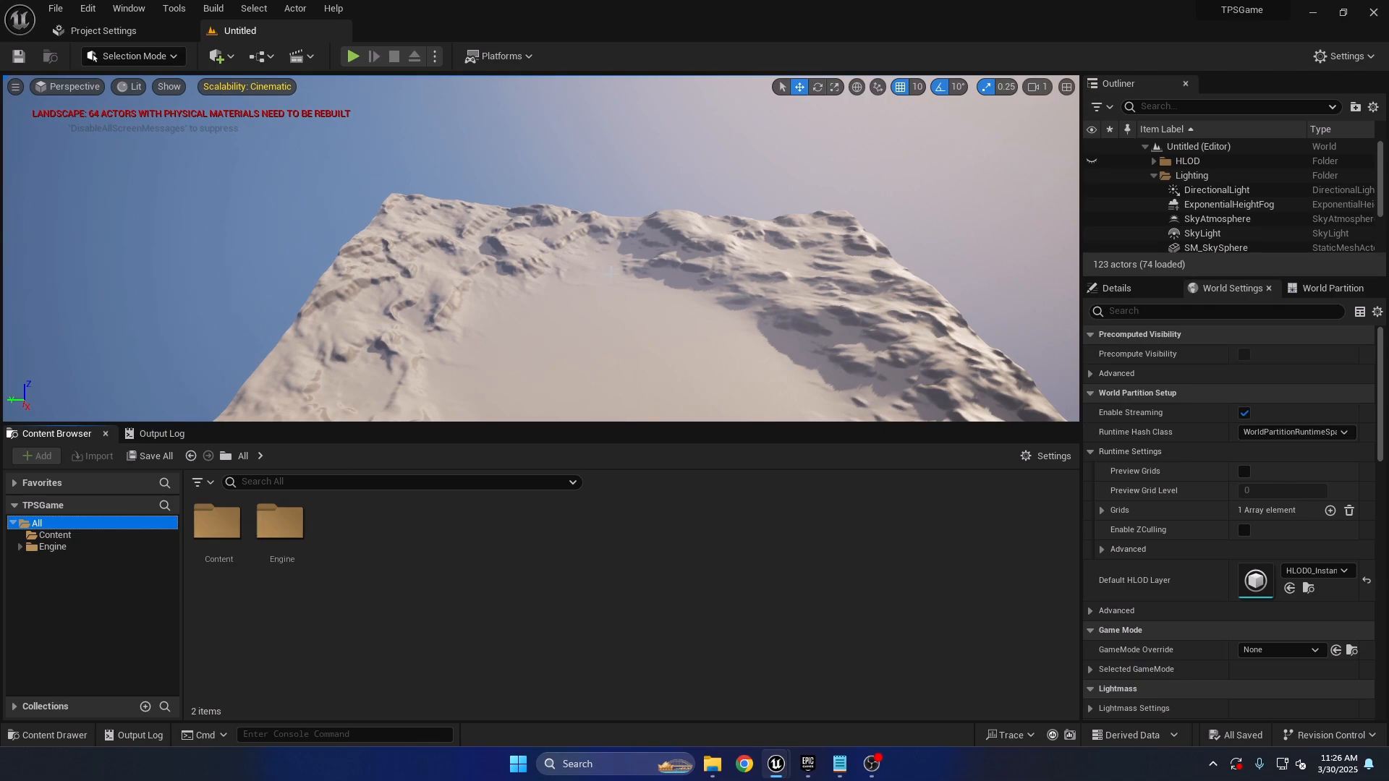
pyautogui.moveTo(576, 343); pyautogui.dragTo(623, 322, button='right')
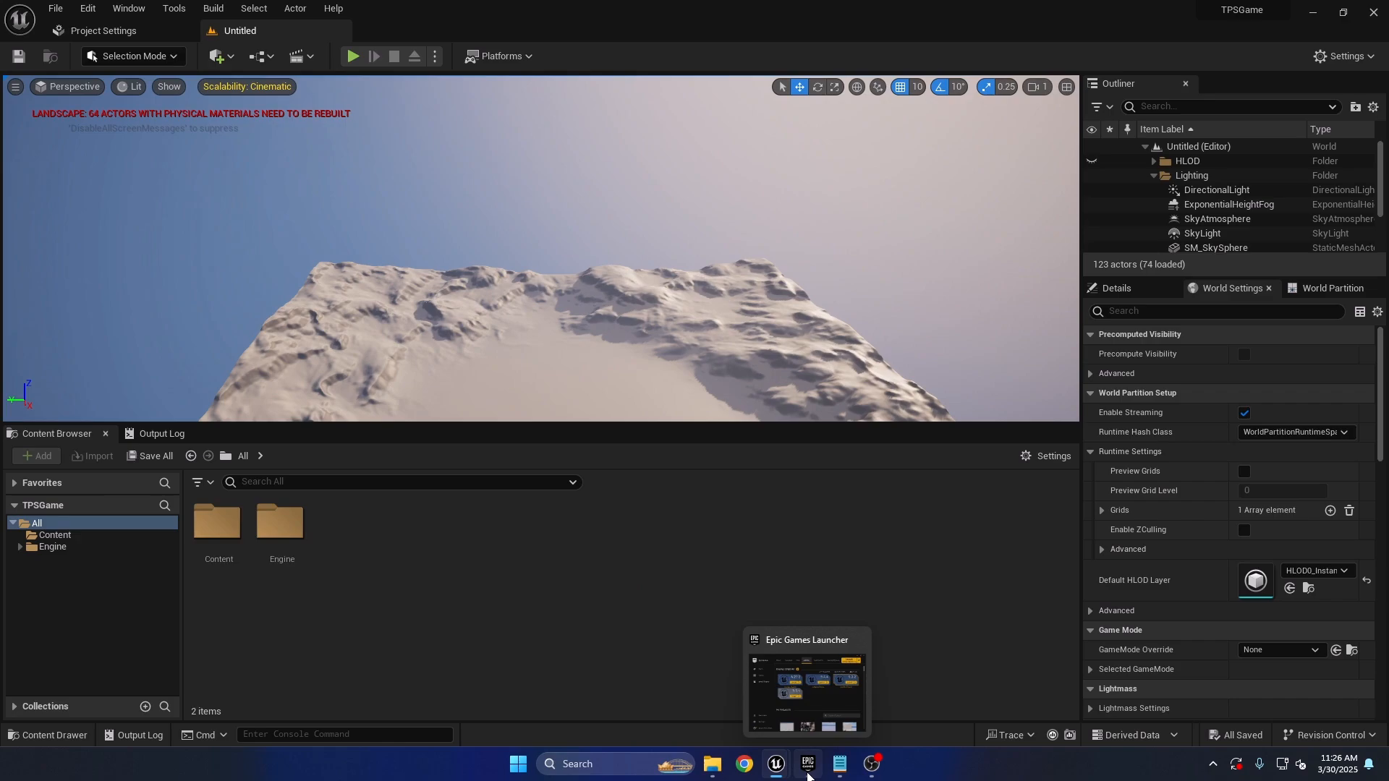
pyautogui.click(808, 774)
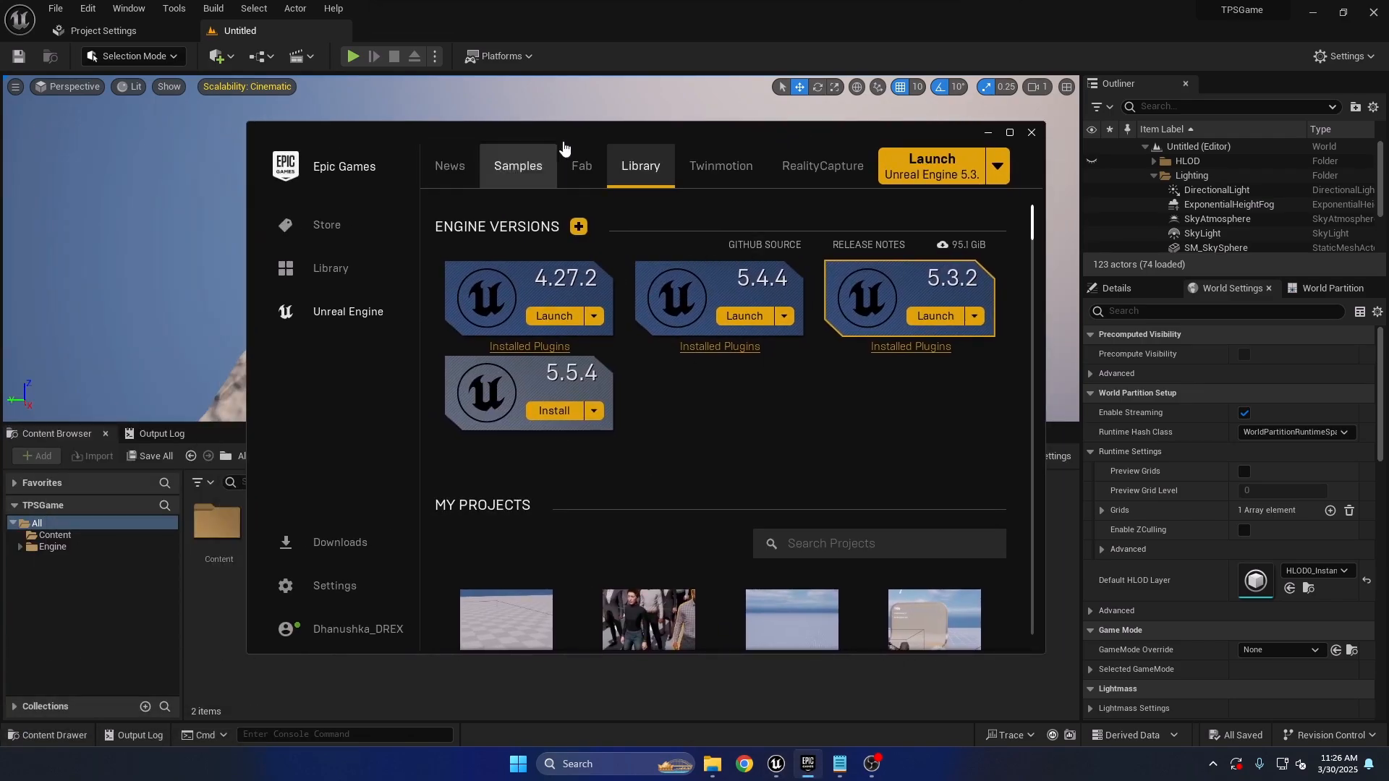
pyautogui.doubleClick(706, 128)
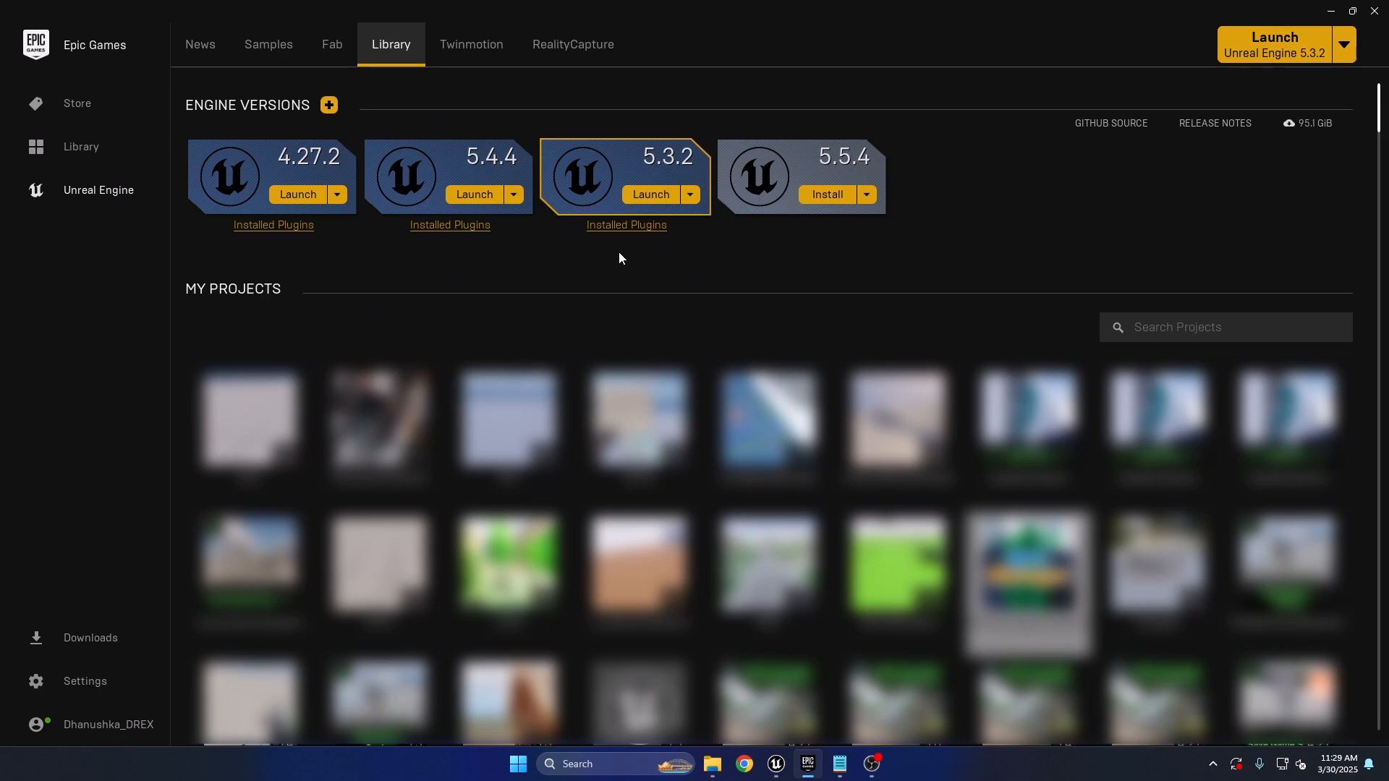
pyautogui.click(650, 196)
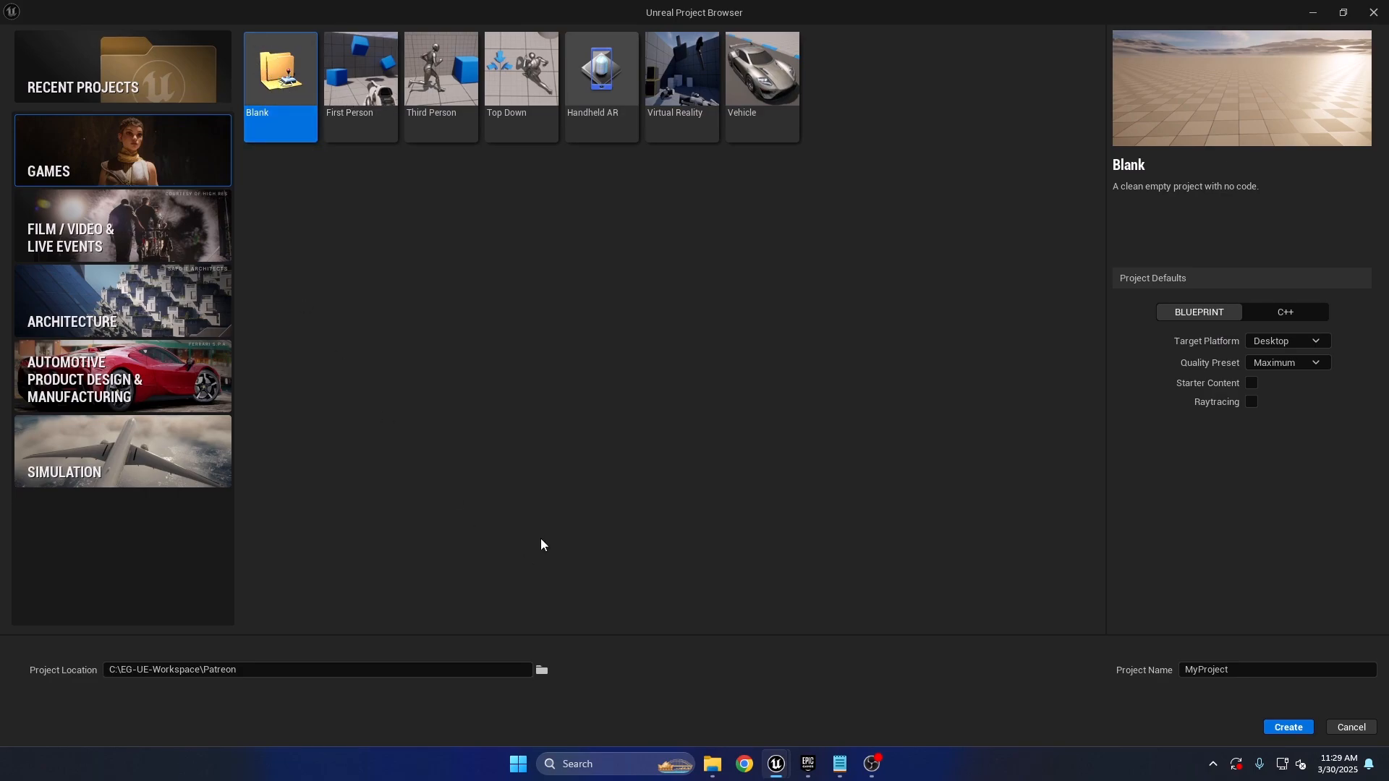
pyautogui.click(1229, 669)
pyautogui.write('TPSGame')
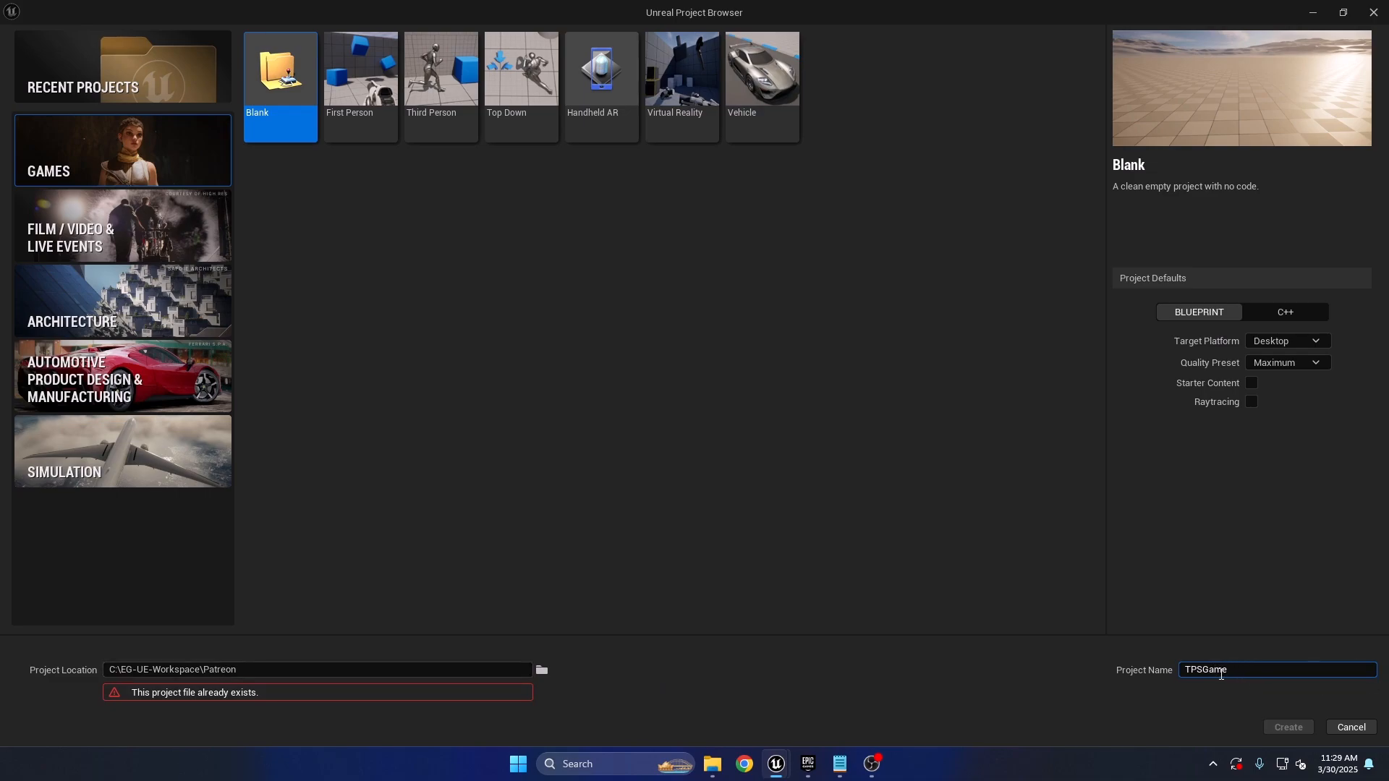
pyautogui.moveTo(1181, 670); pyautogui.dragTo(1238, 668)
pyautogui.click(1350, 728)
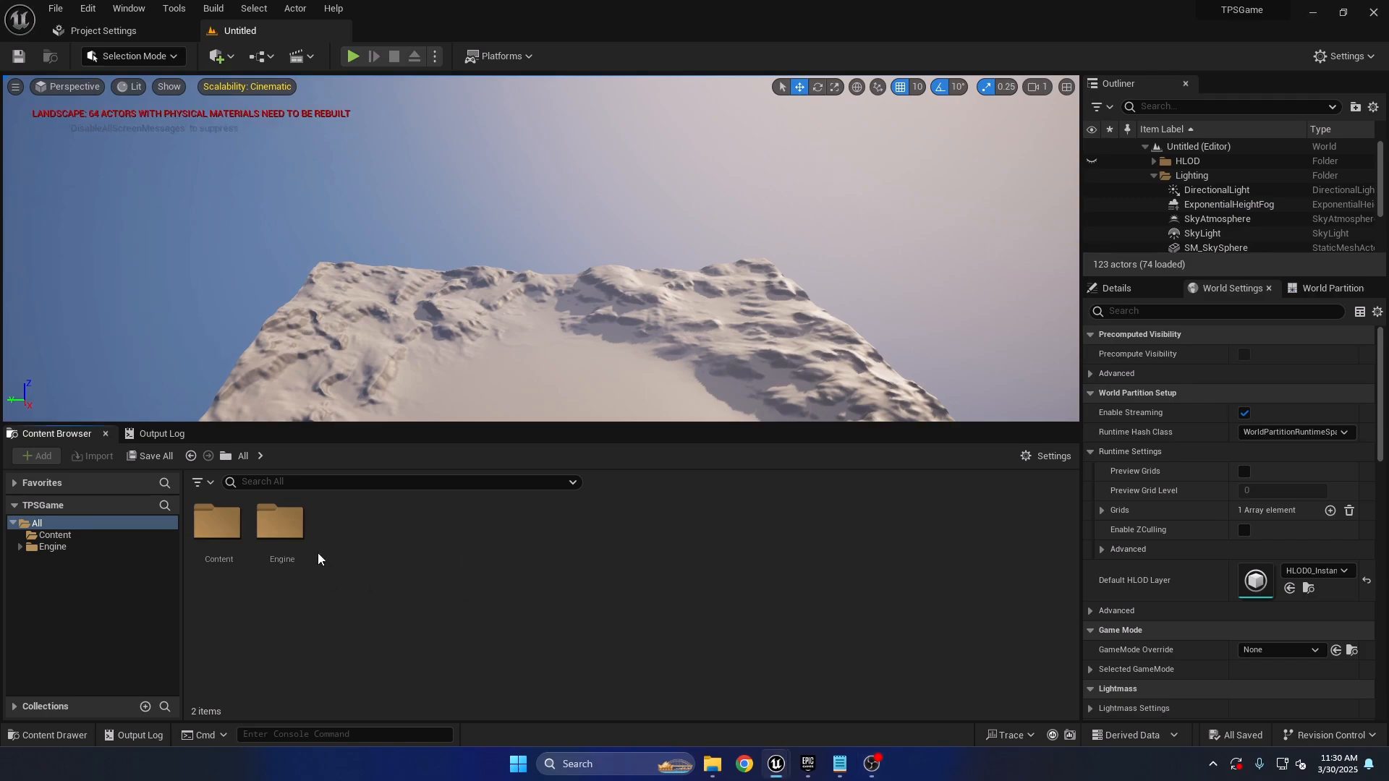
# Switch to the TPSGameEssentials editor at full size and open its TPSGameEssentials content folder.
pyautogui.moveTo(609, 303); pyautogui.dragTo(556, 323, button='right')
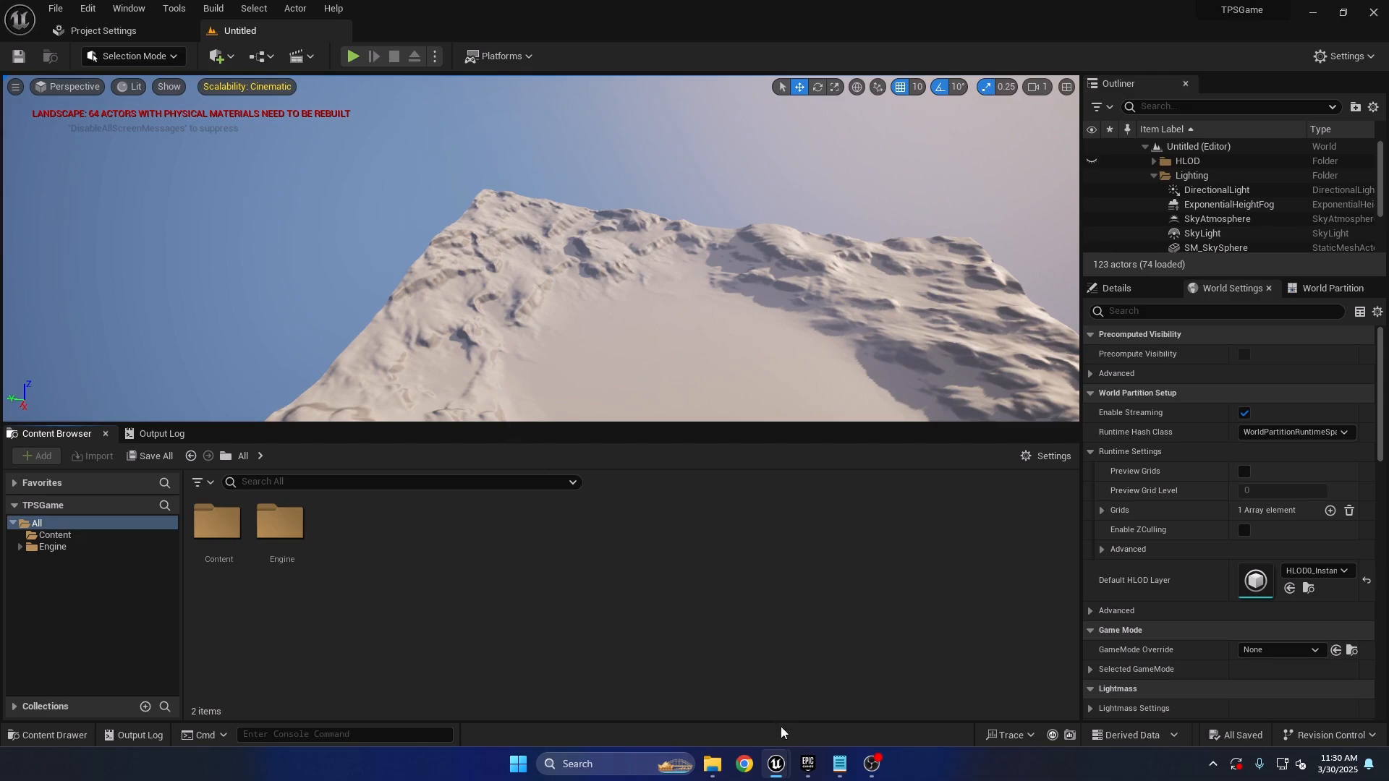
pyautogui.moveTo(777, 761)
pyautogui.click(905, 689)
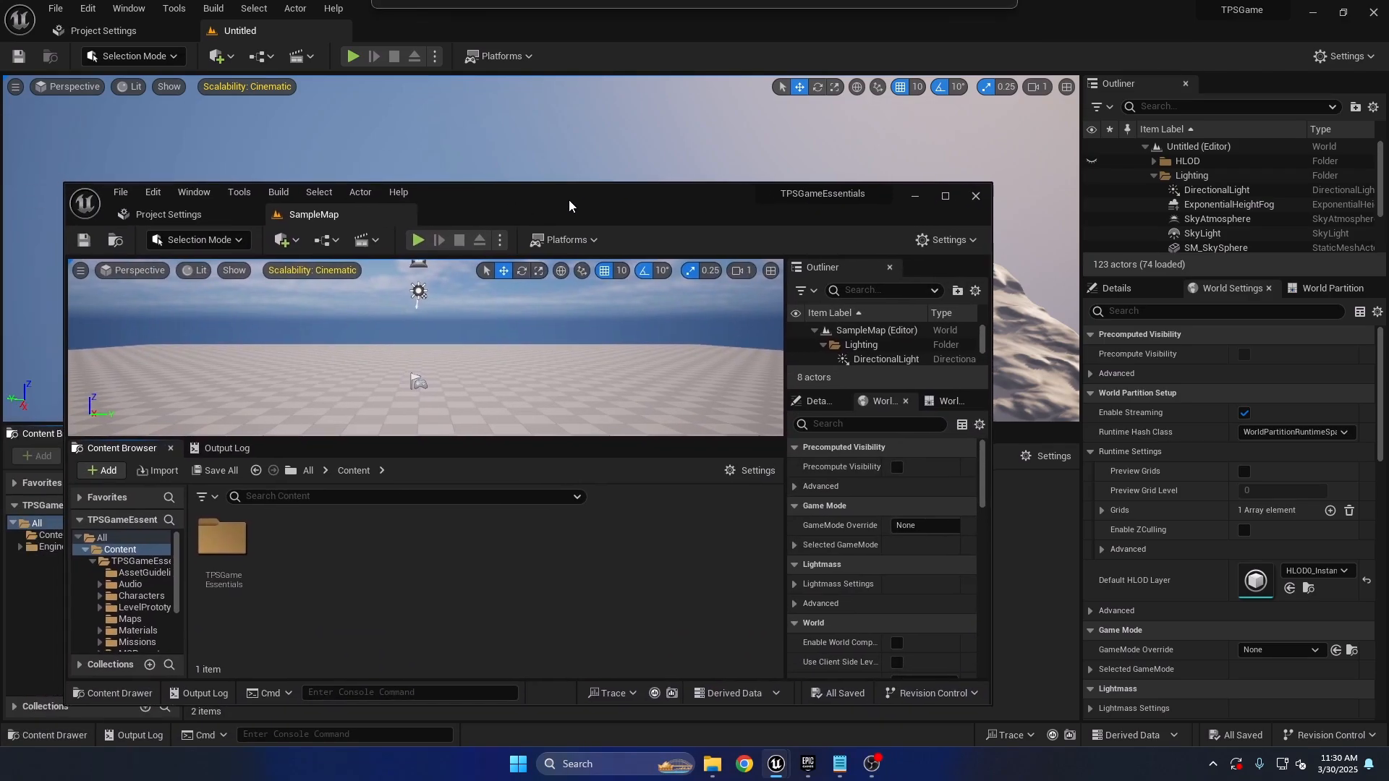
pyautogui.doubleClick(568, 199)
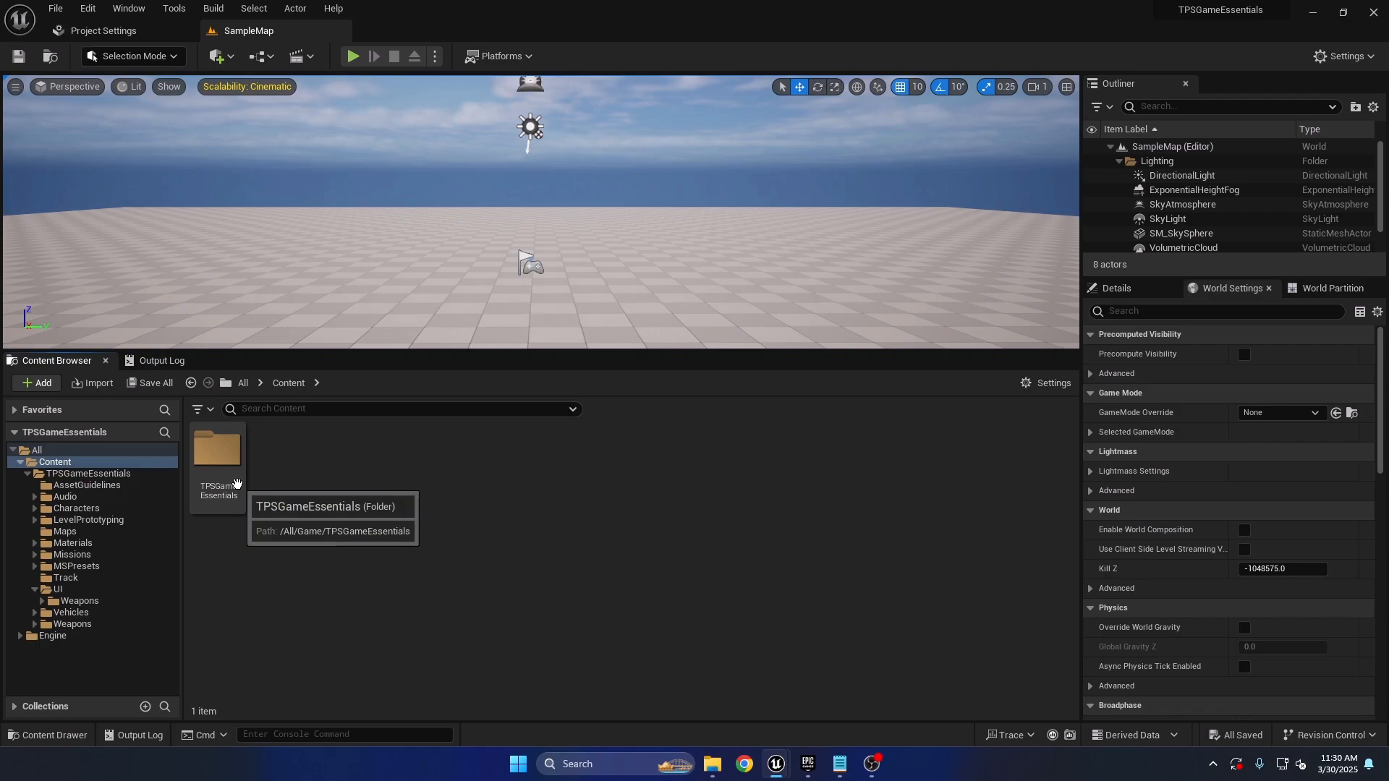
pyautogui.doubleClick(236, 483)
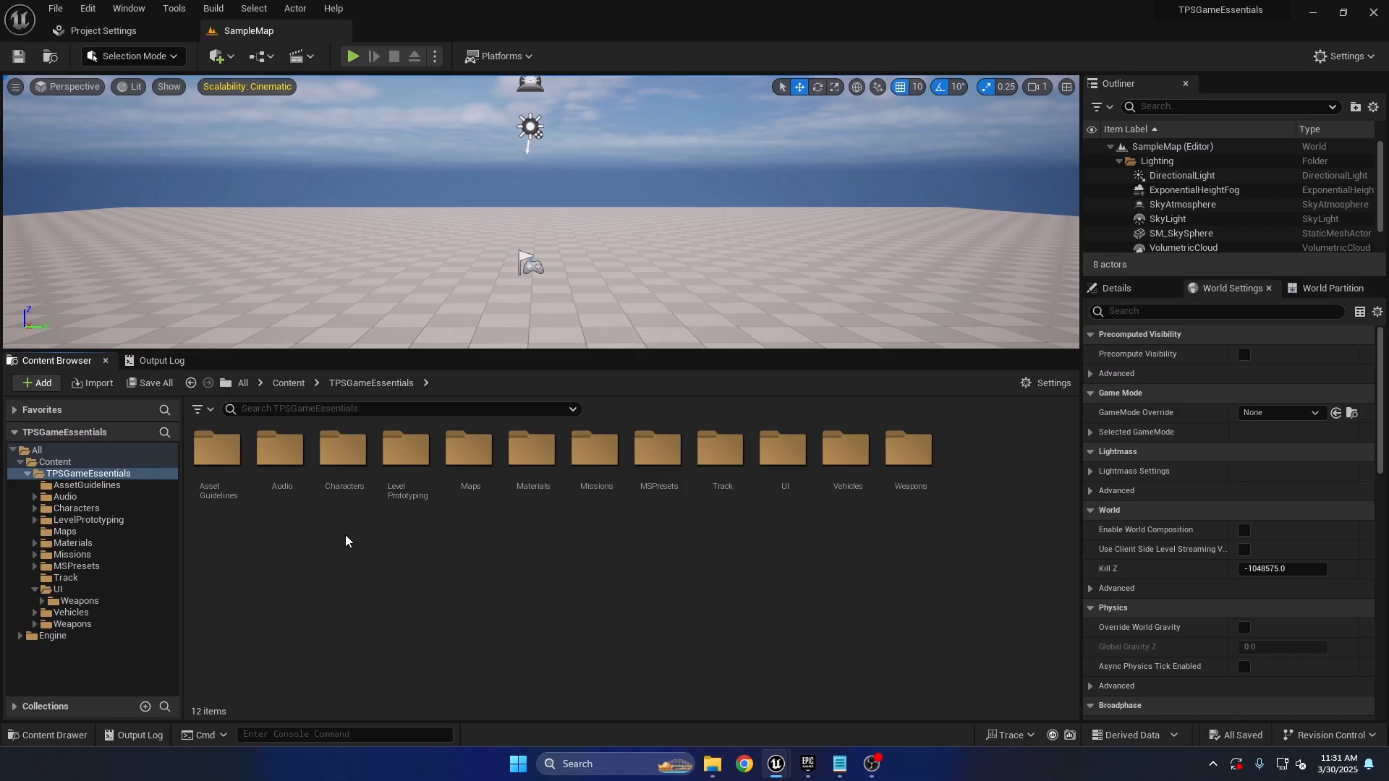
# Browse the Mannequins animations under Characters, looking into the Lyra and Vehicle folders.
pyautogui.doubleClick(345, 462)
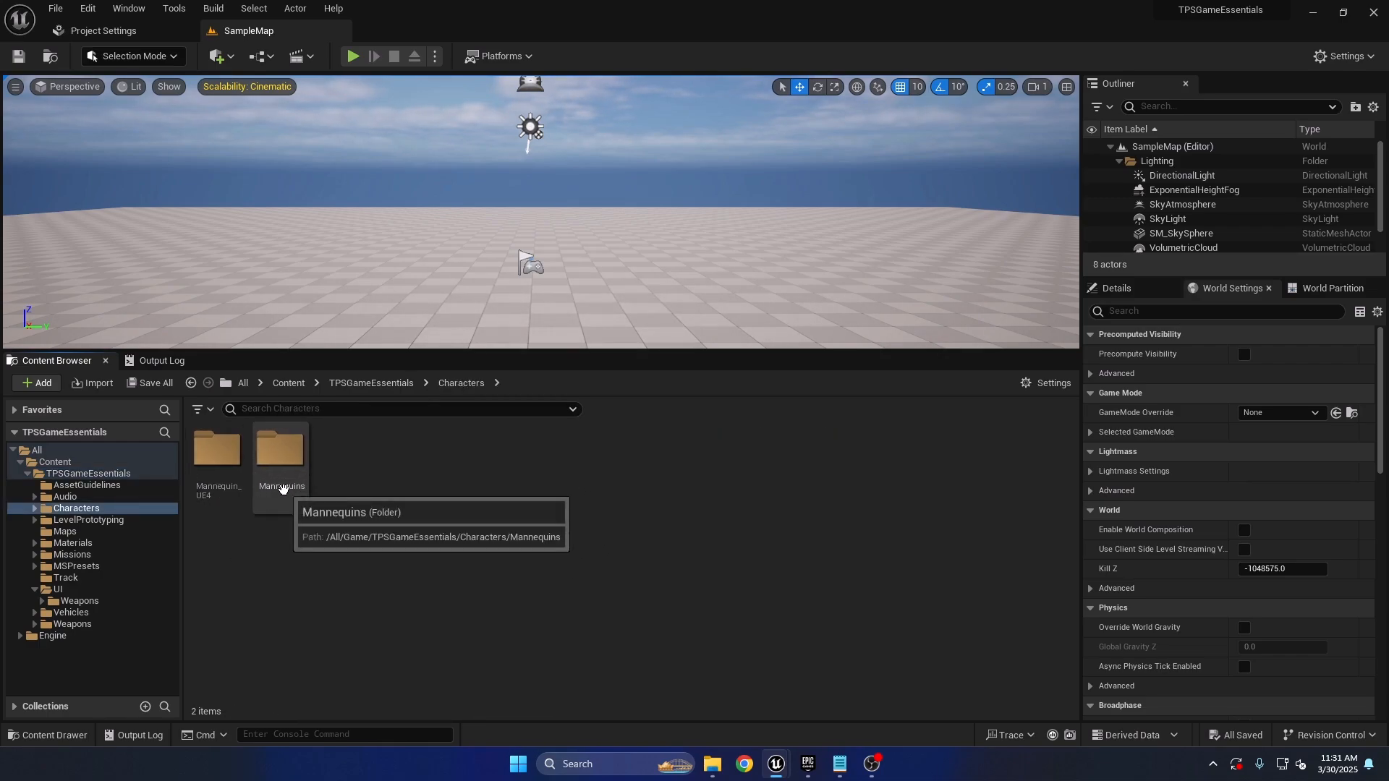
pyautogui.doubleClick(281, 455)
pyautogui.doubleClick(217, 455)
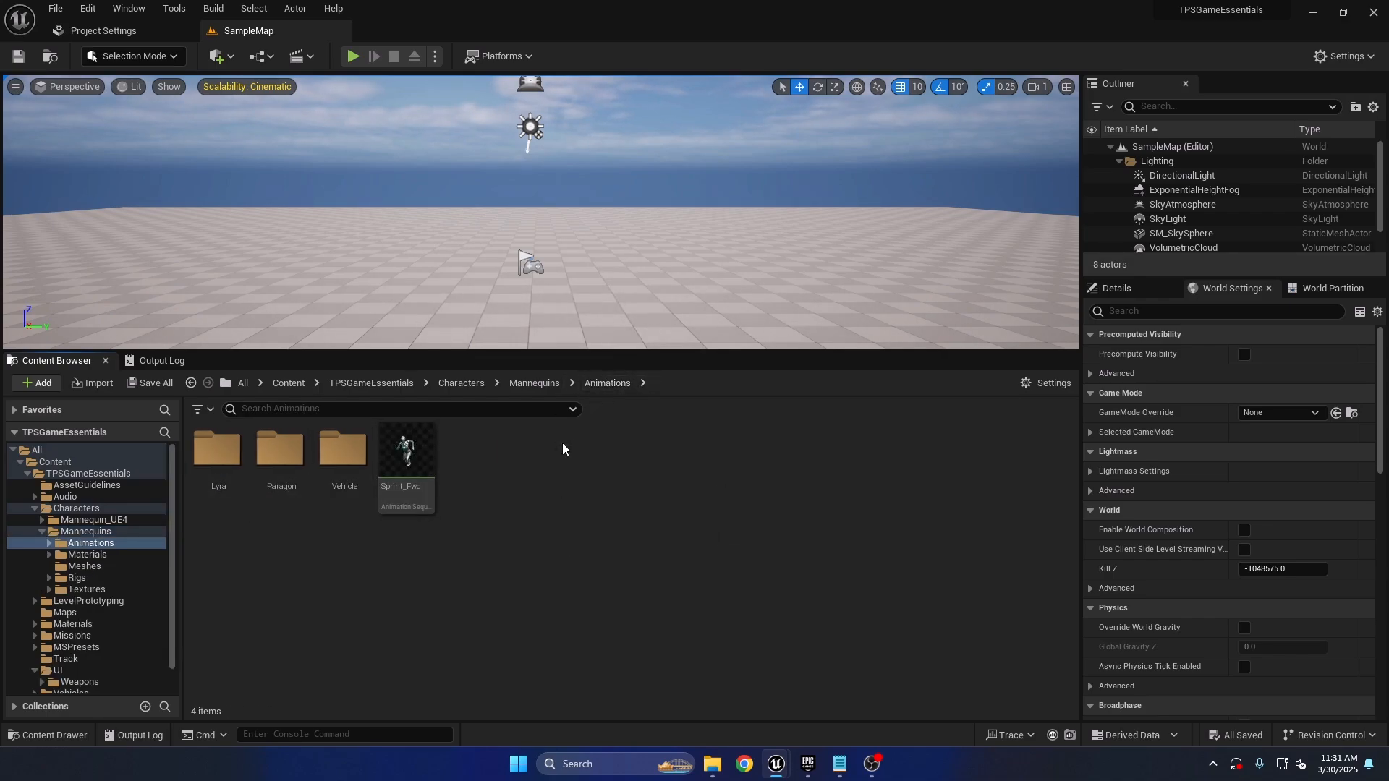
pyautogui.doubleClick(213, 474)
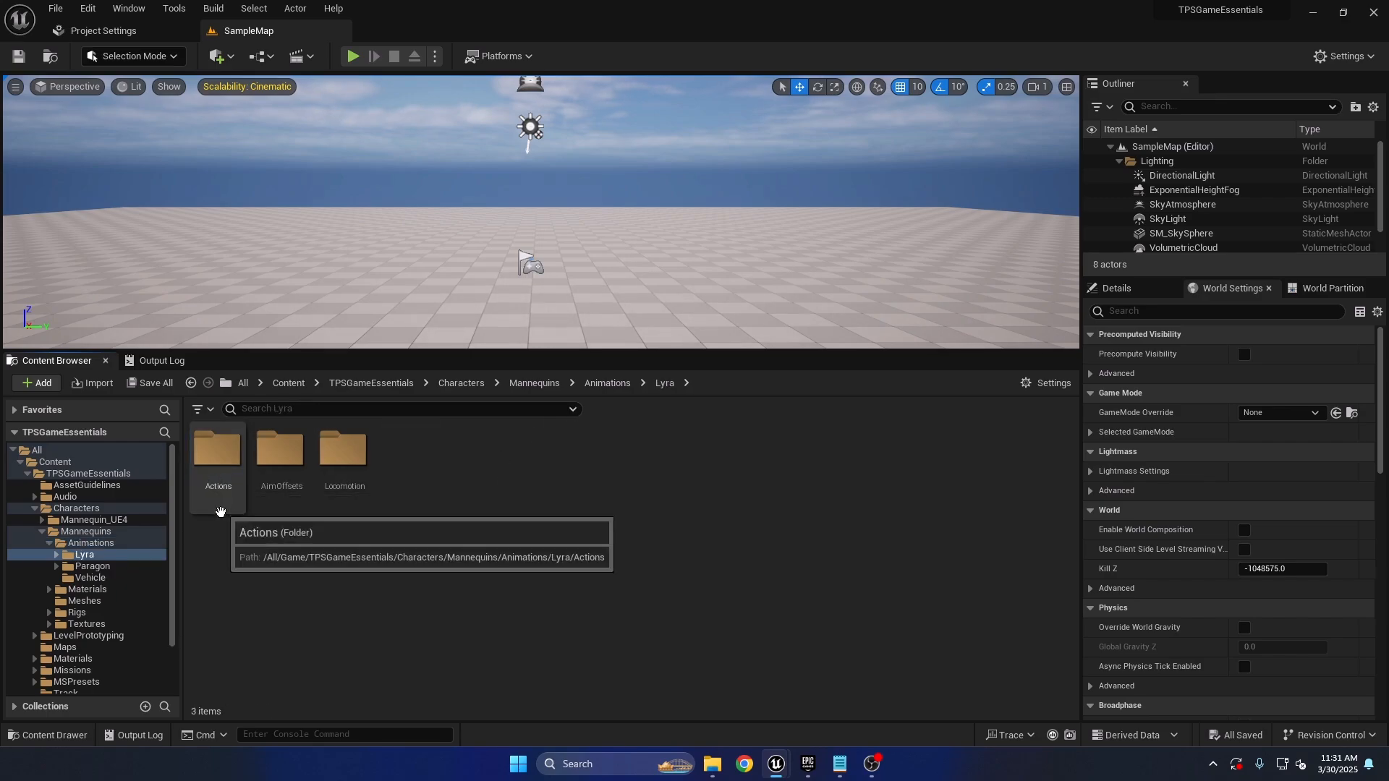
pyautogui.click(90, 577)
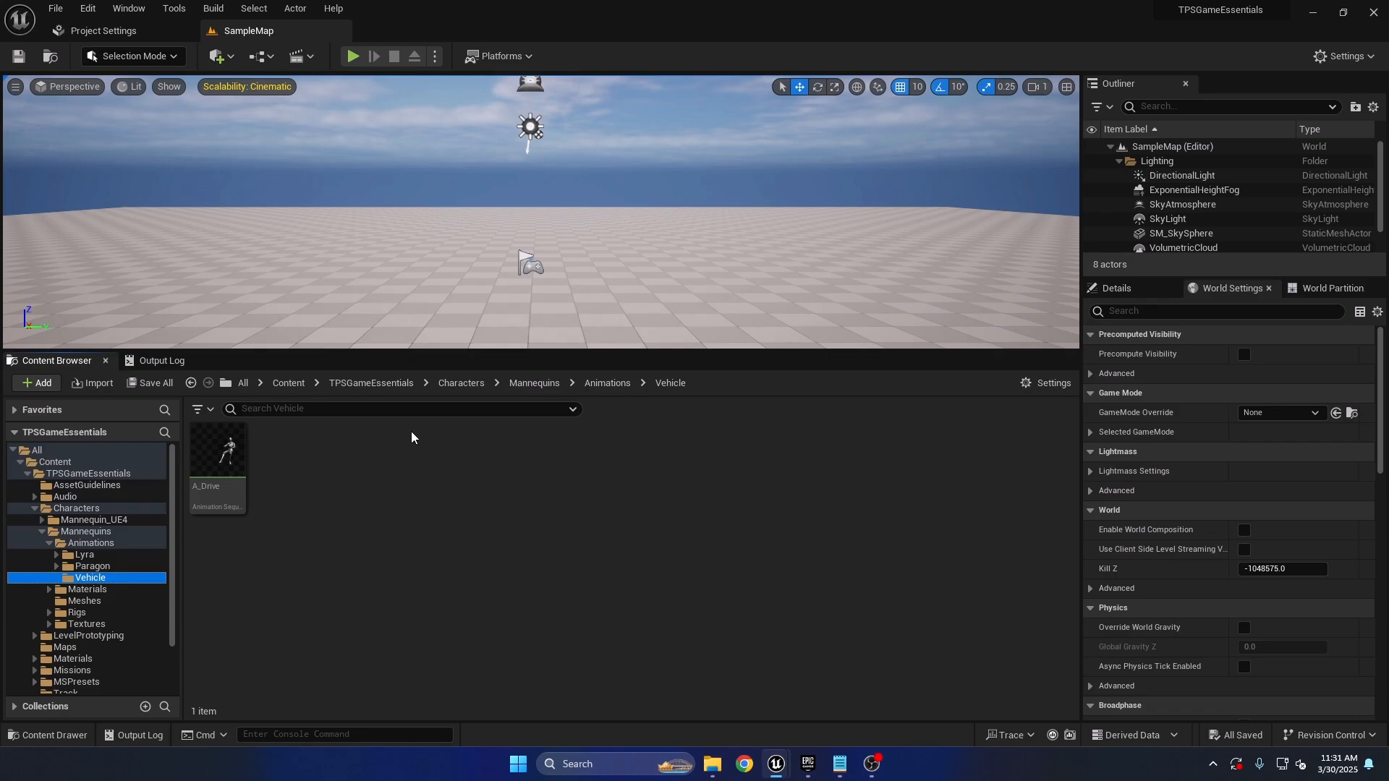
# Look through the Audio, Materials, Missions and MSPresets folders of TPSGameEssentials.
pyautogui.click(74, 474)
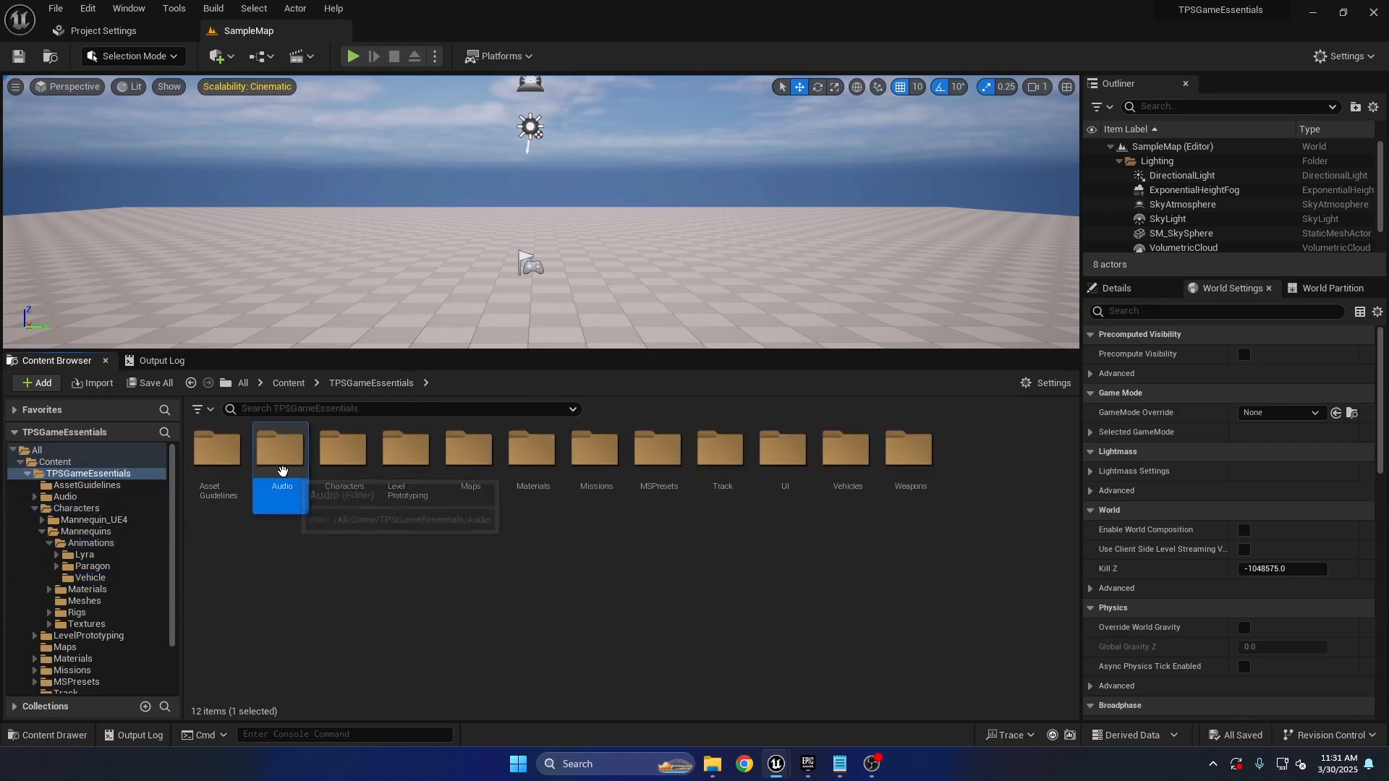
pyautogui.doubleClick(281, 470)
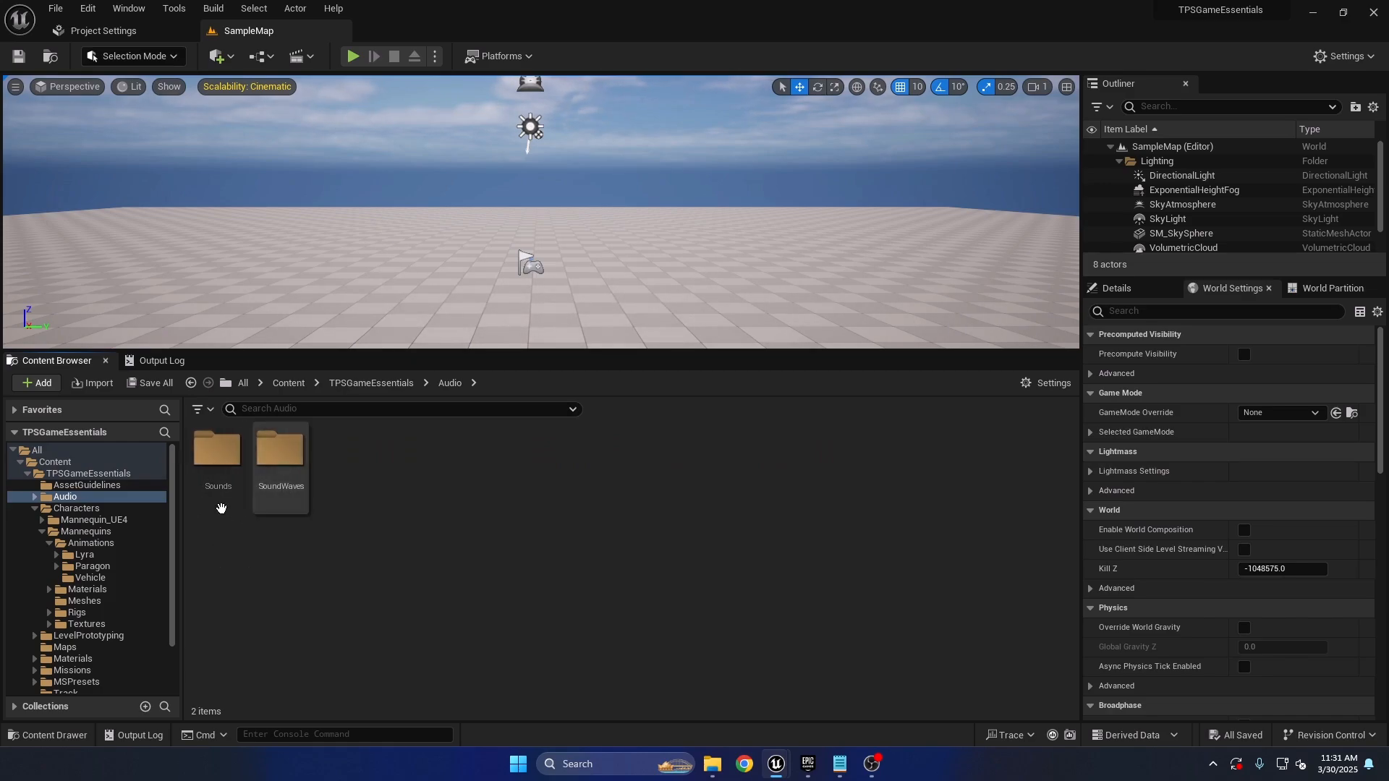
pyautogui.click(88, 474)
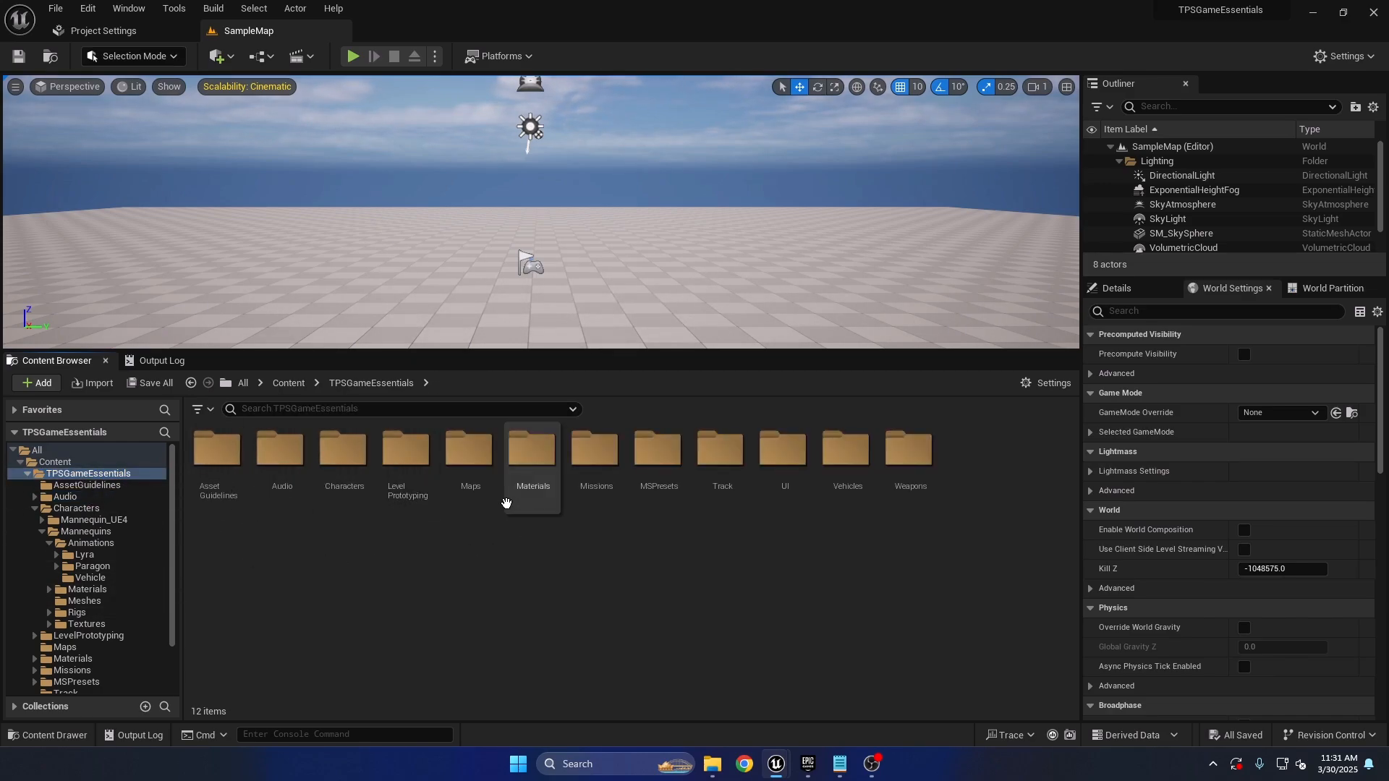
pyautogui.doubleClick(507, 503)
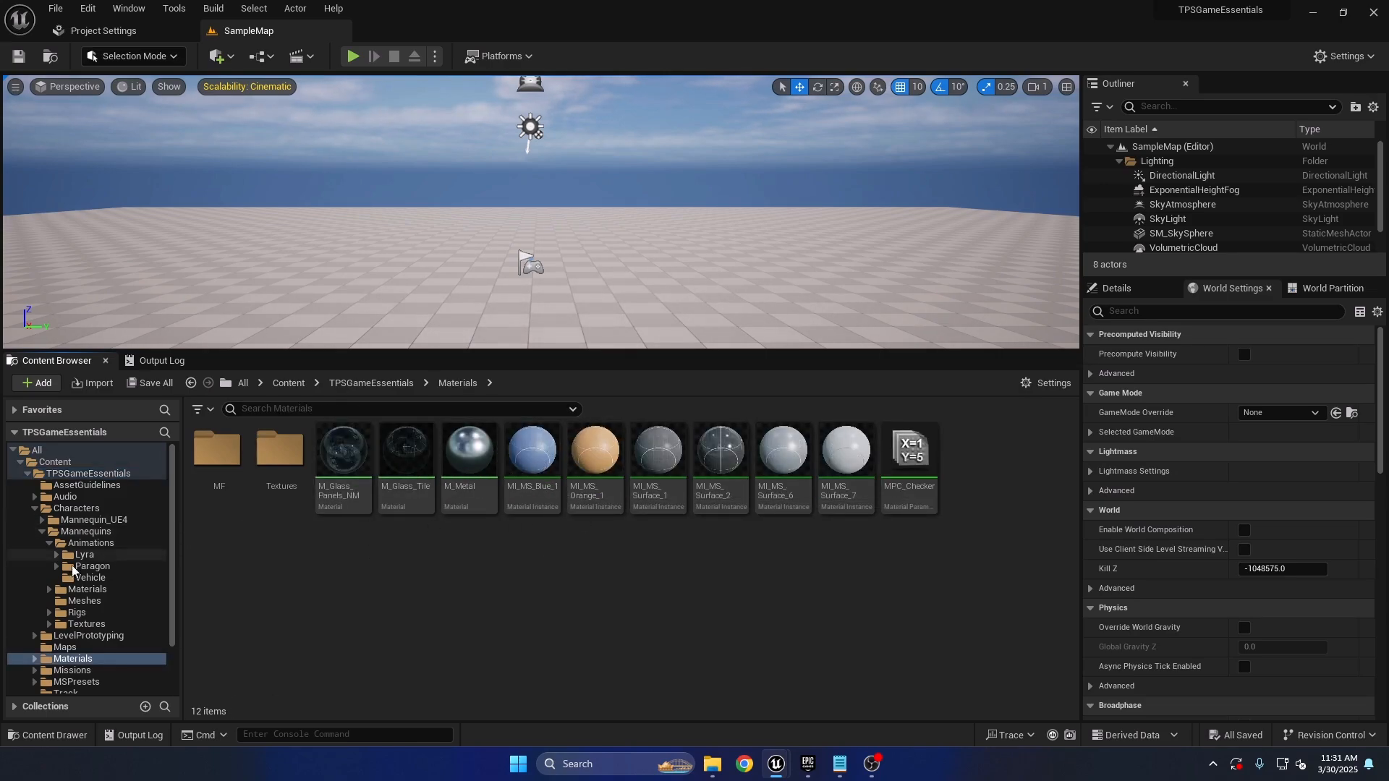
pyautogui.scroll(-2, 81, 572)
pyautogui.click(80, 607)
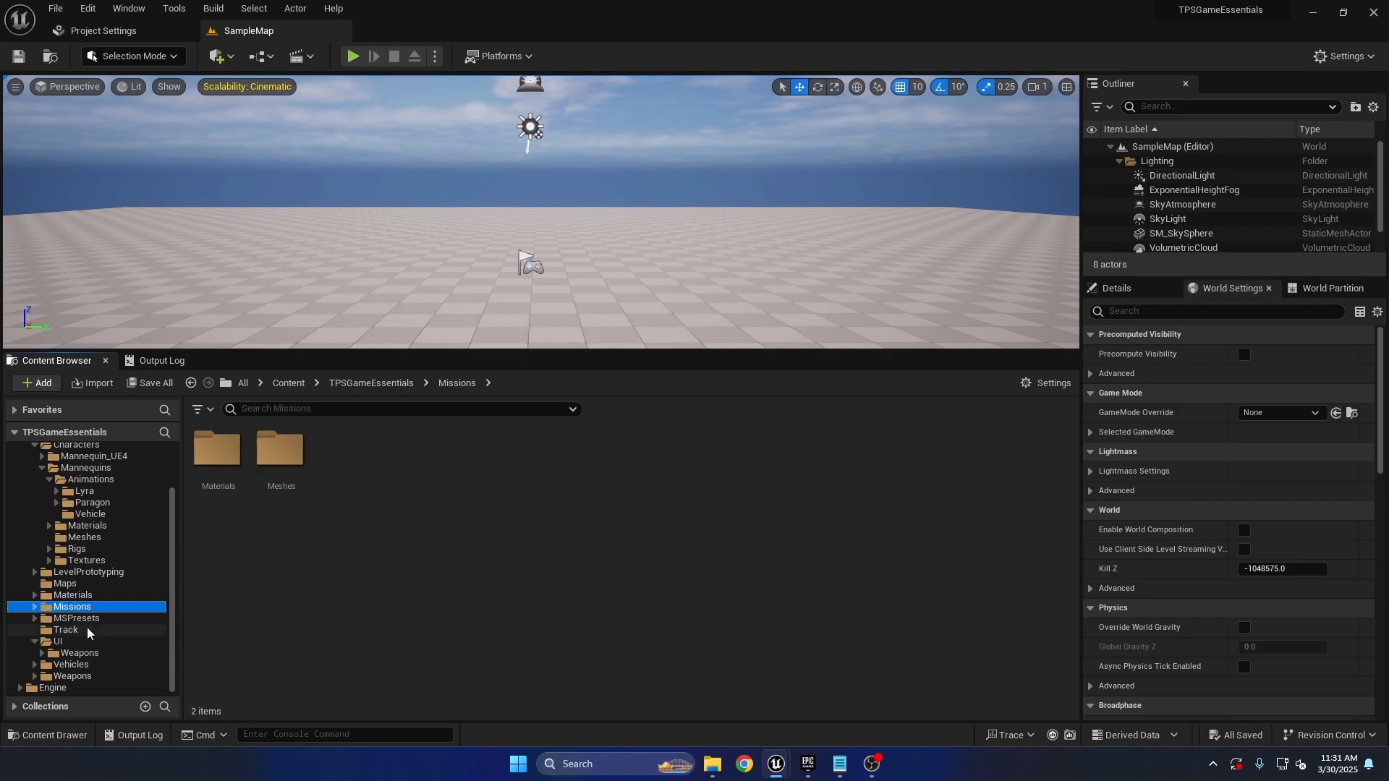
pyautogui.click(79, 618)
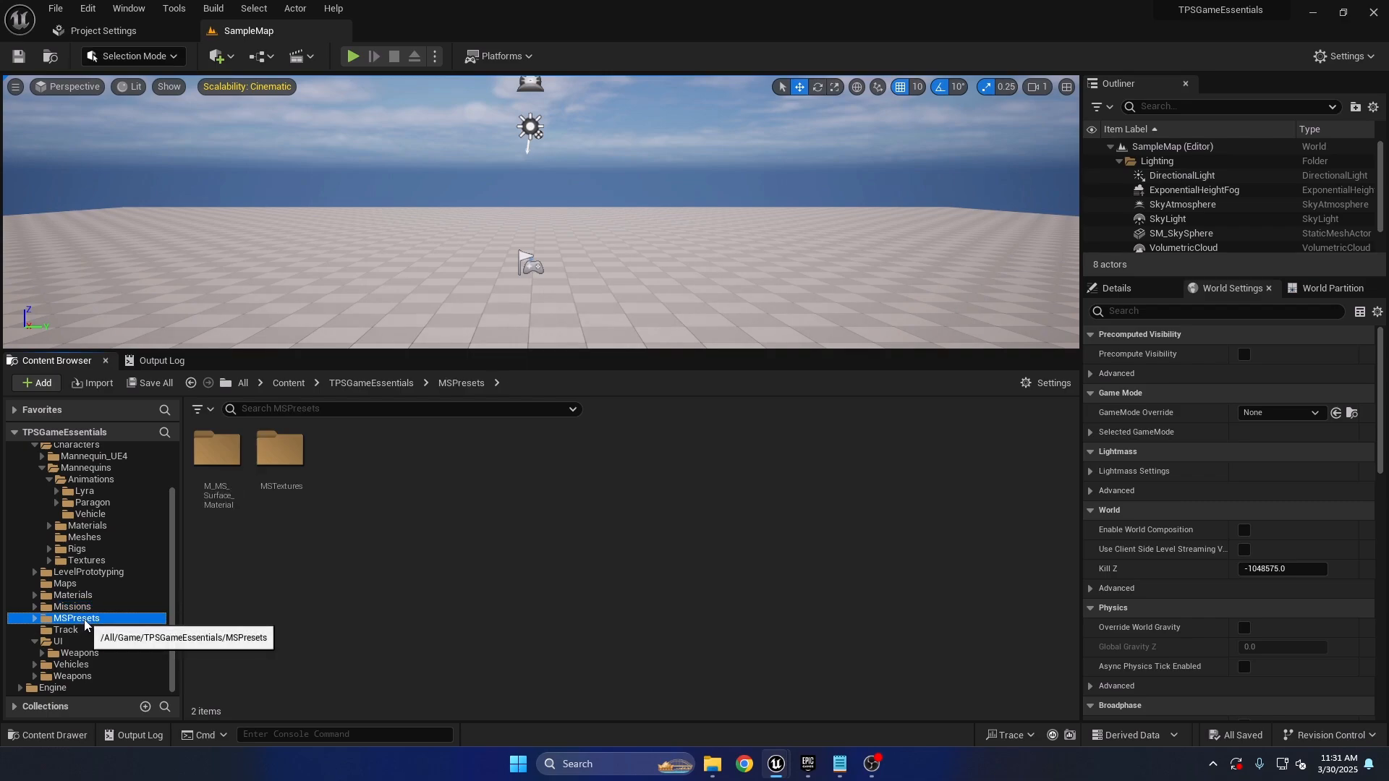
# Open the SportsCar folder under Vehicles and examine the details of its assets.
pyautogui.click(72, 665)
pyautogui.doubleClick(340, 463)
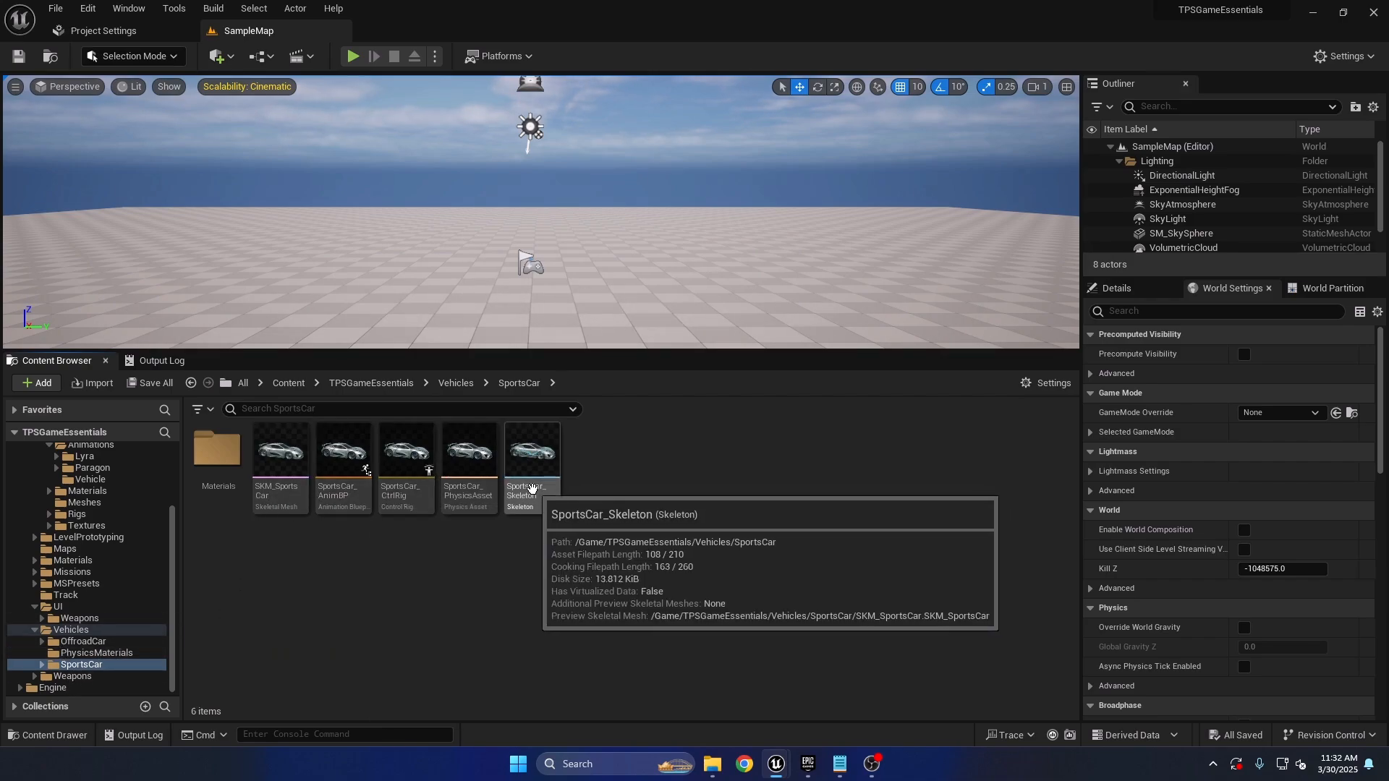
pyautogui.moveTo(430, 490)
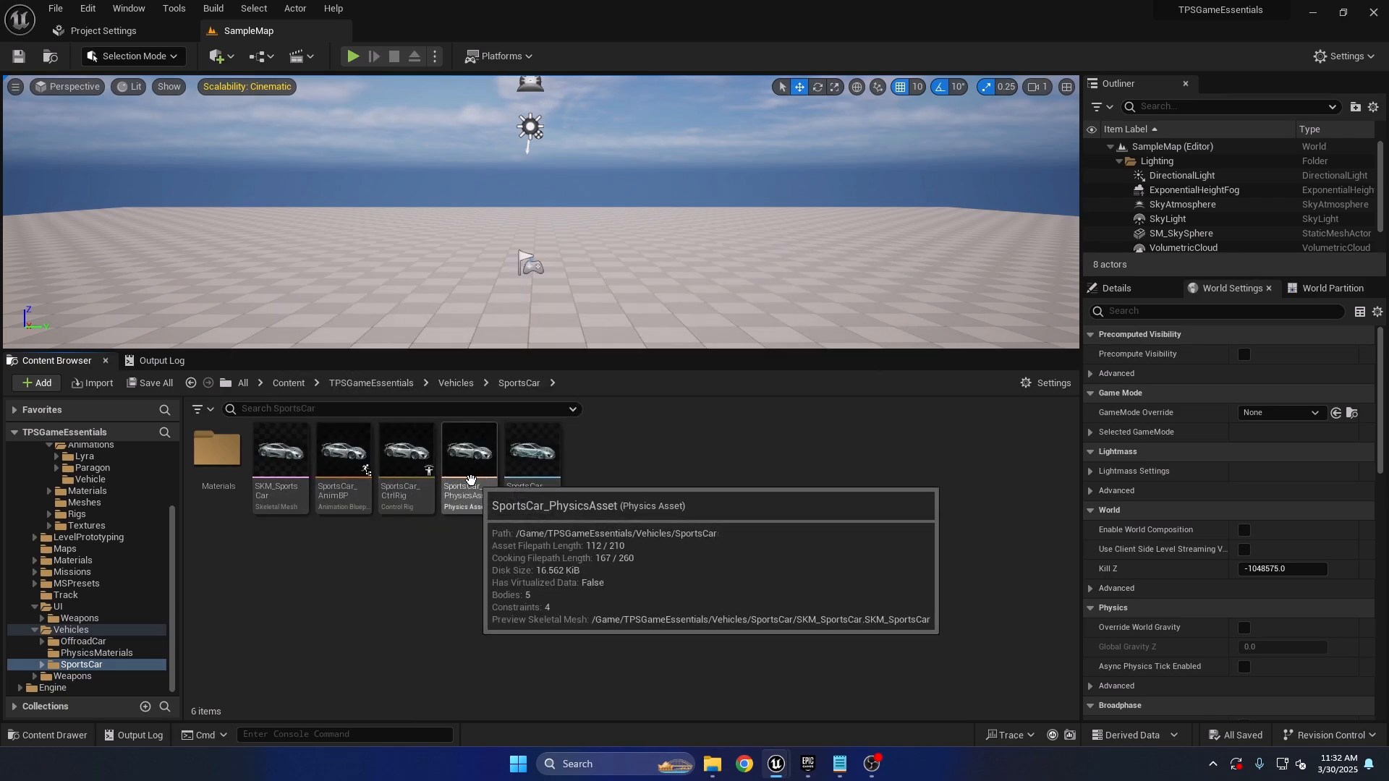
# Browse the Weapons folders, preview the SK_Rifle skeletal mesh from Rifle/Mesh, and close its editor.
pyautogui.click(87, 677)
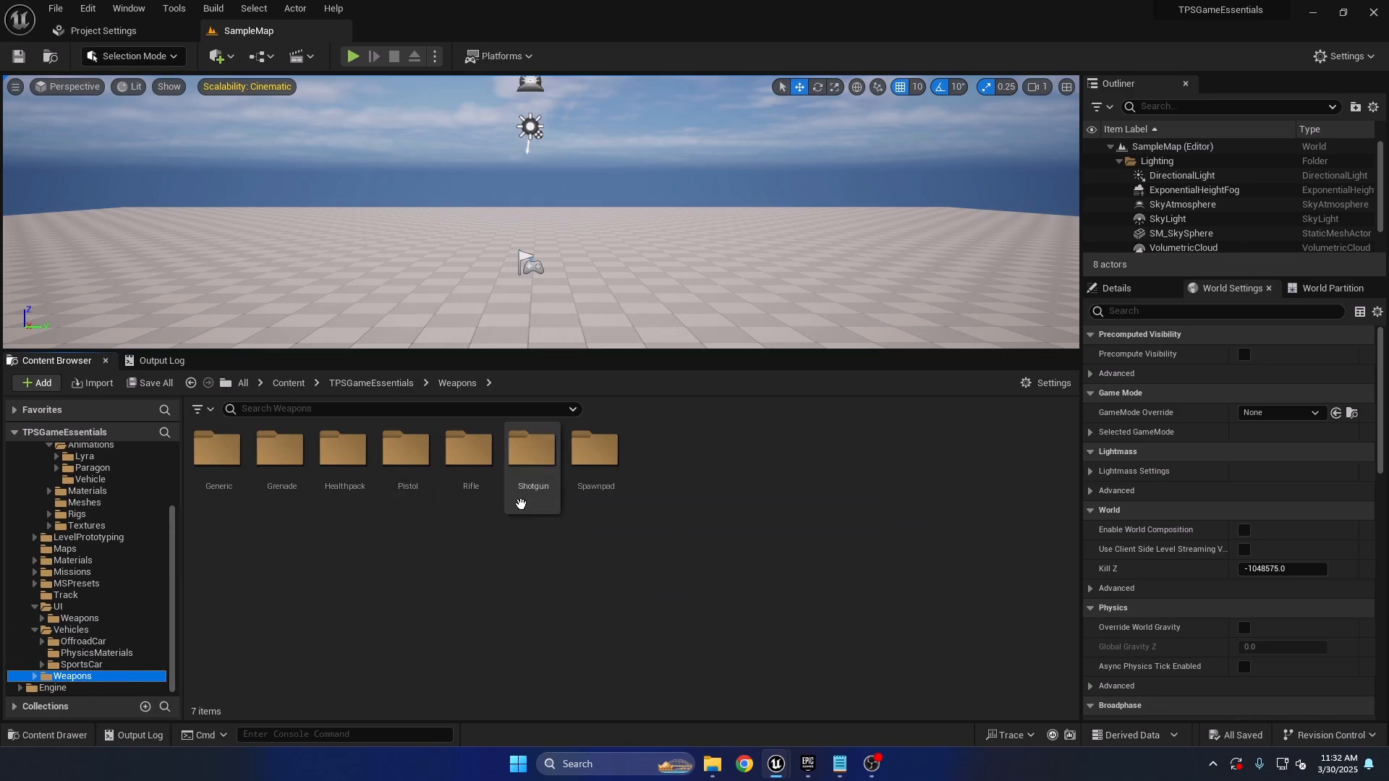
pyautogui.doubleClick(531, 503)
pyautogui.click(457, 382)
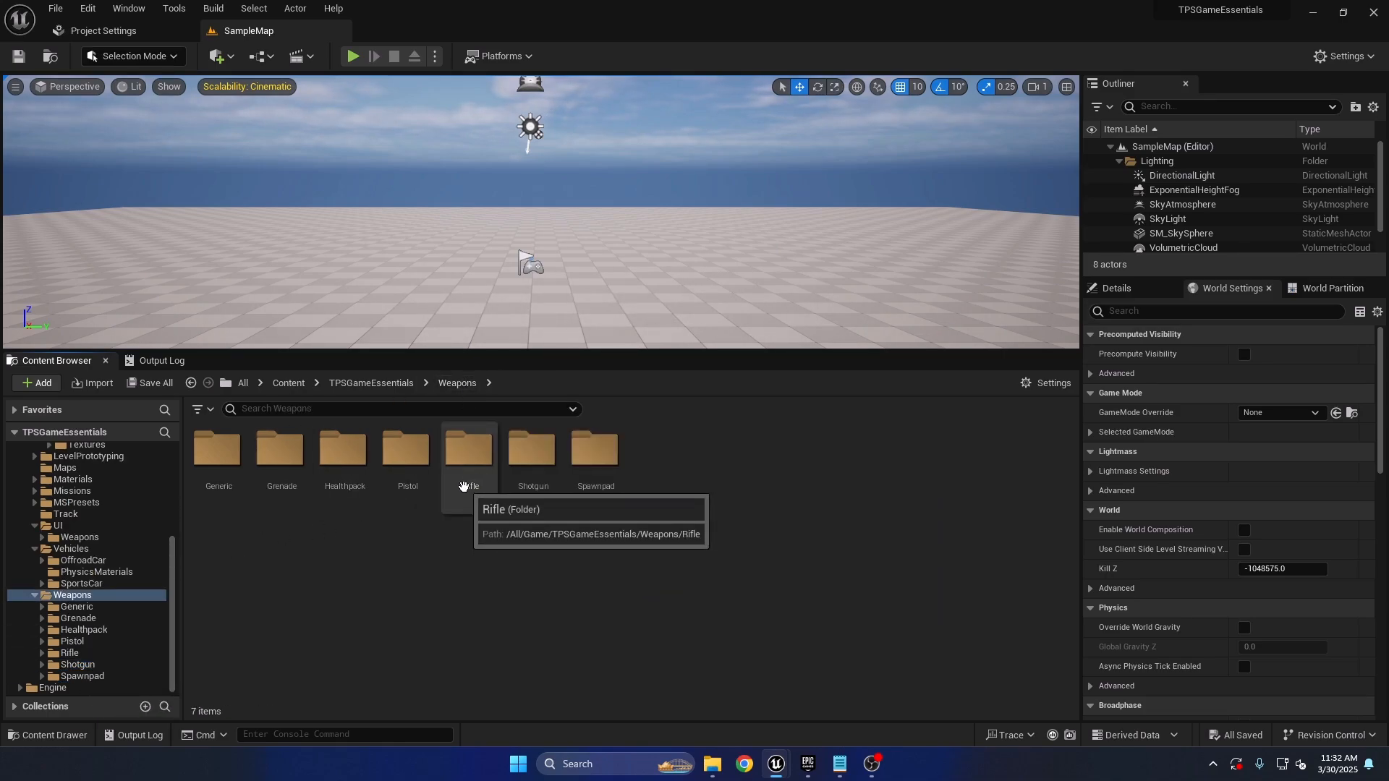
pyautogui.doubleClick(469, 463)
pyautogui.doubleClick(340, 463)
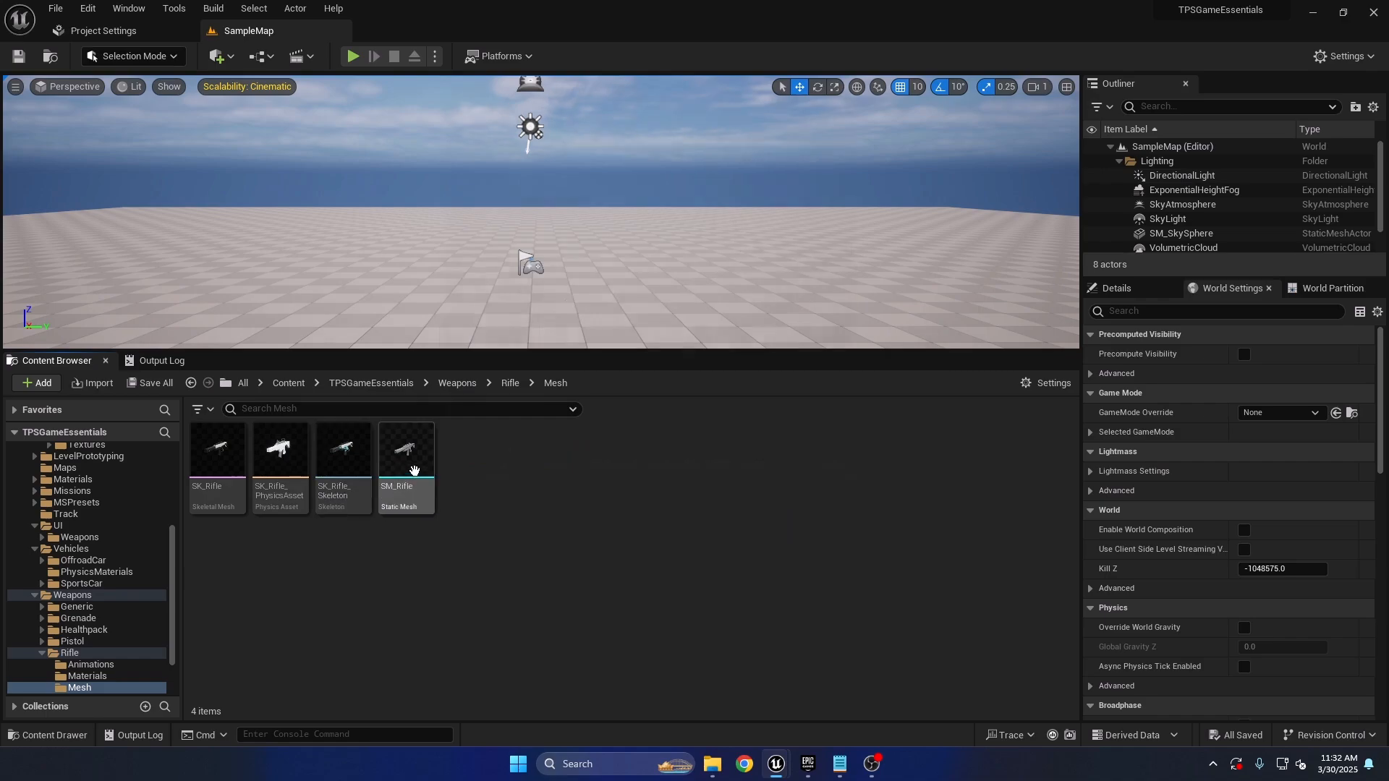
pyautogui.doubleClick(217, 462)
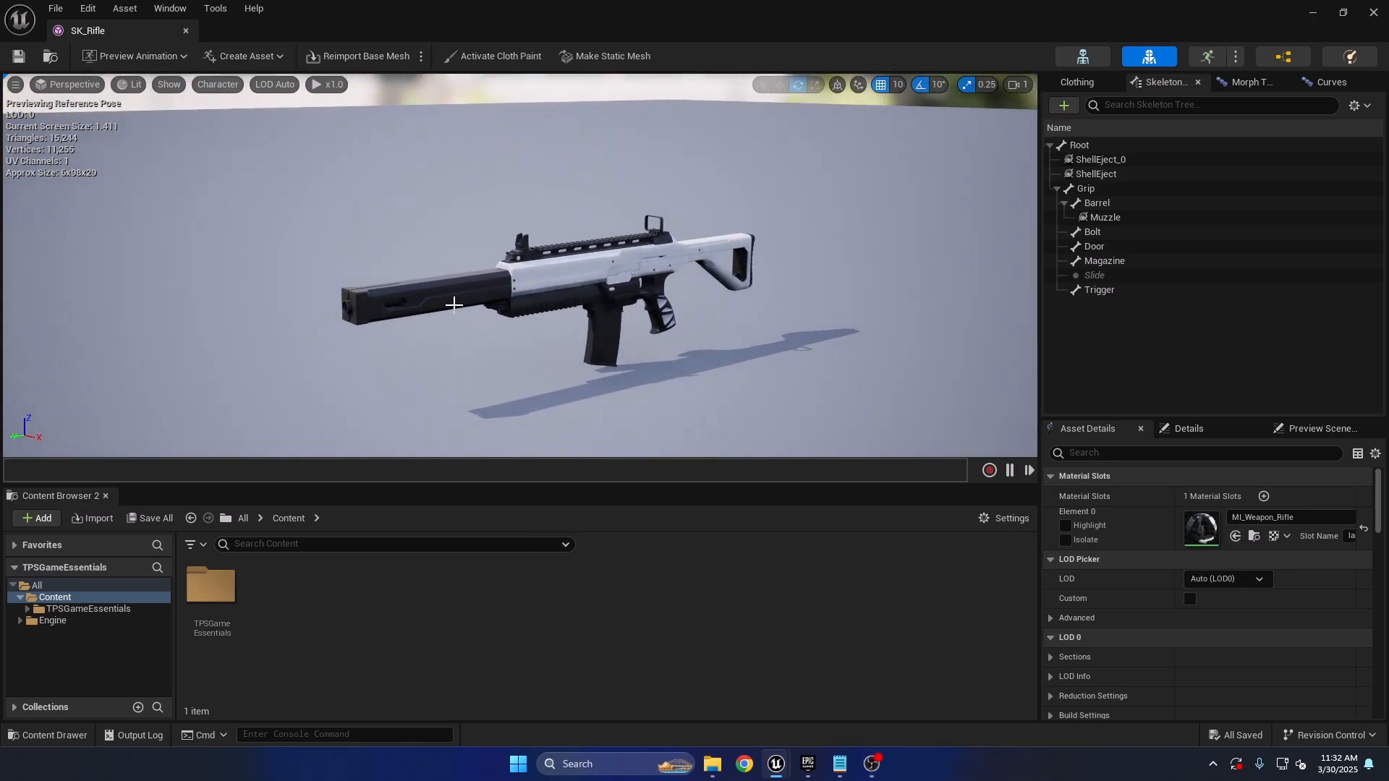
pyautogui.moveTo(705, 346)
pyautogui.mouseDown(button='right')
pyautogui.moveTo(724, 368)
pyautogui.moveTo(715, 356)
pyautogui.mouseUp(button='right')
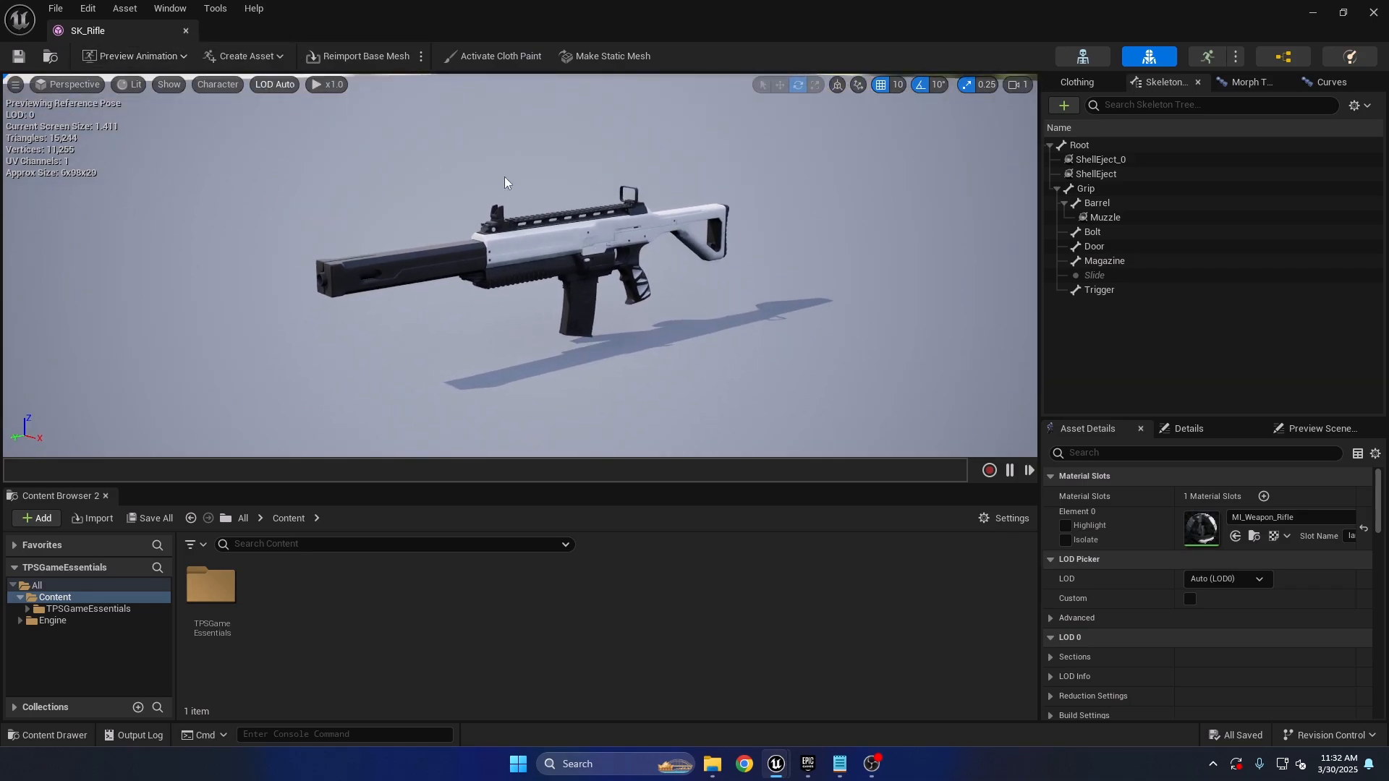
pyautogui.click(184, 31)
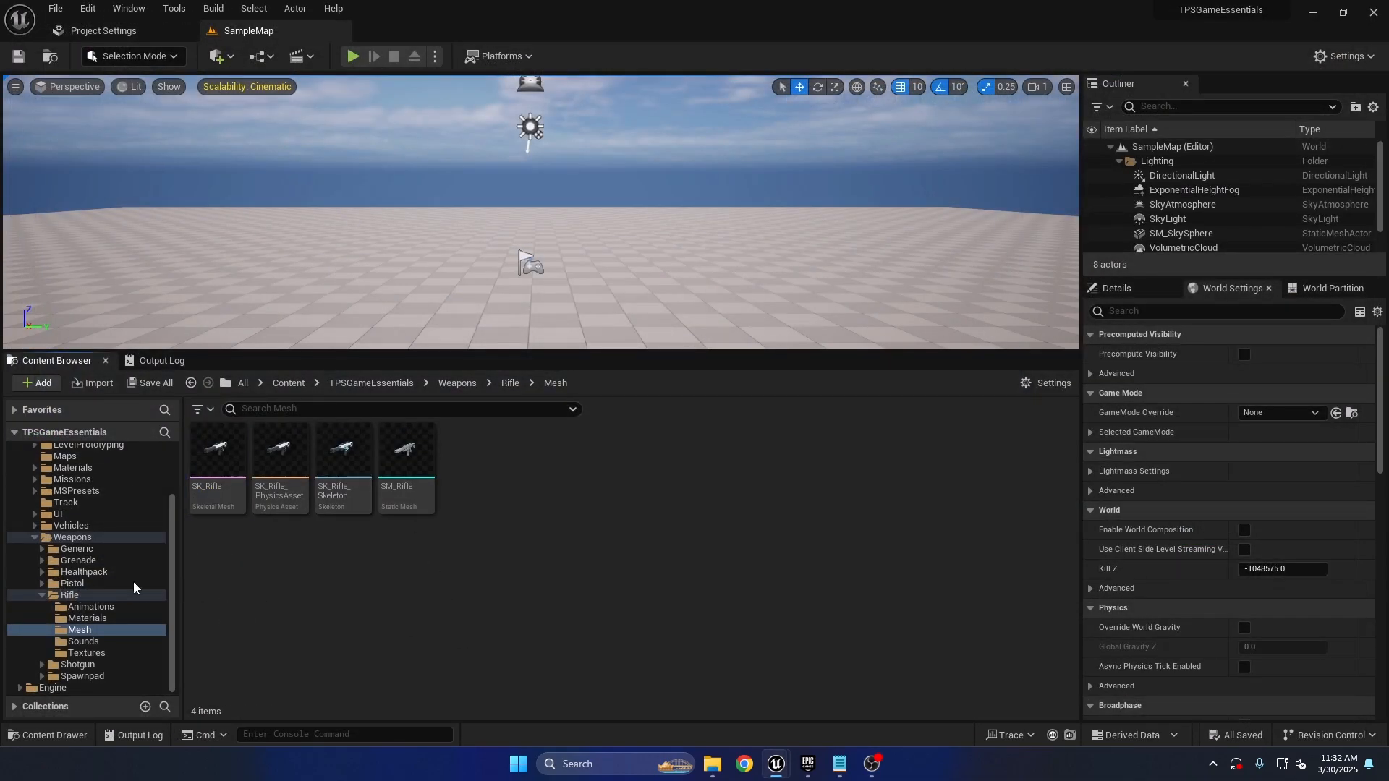
# Return to the Content root folder and briefly view the TPSGame editor before going back to TPSGameEssentials.
pyautogui.scroll(3, 108, 571)
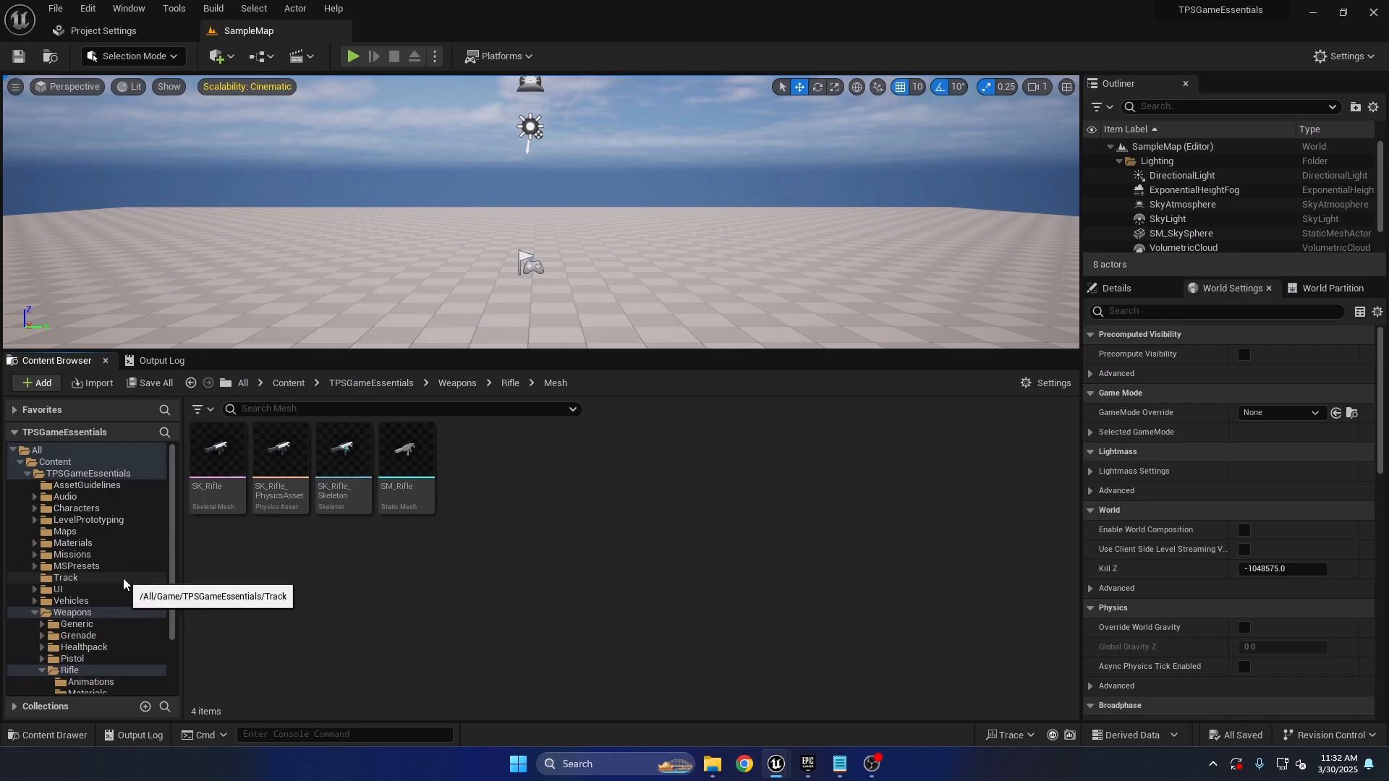
pyautogui.click(70, 463)
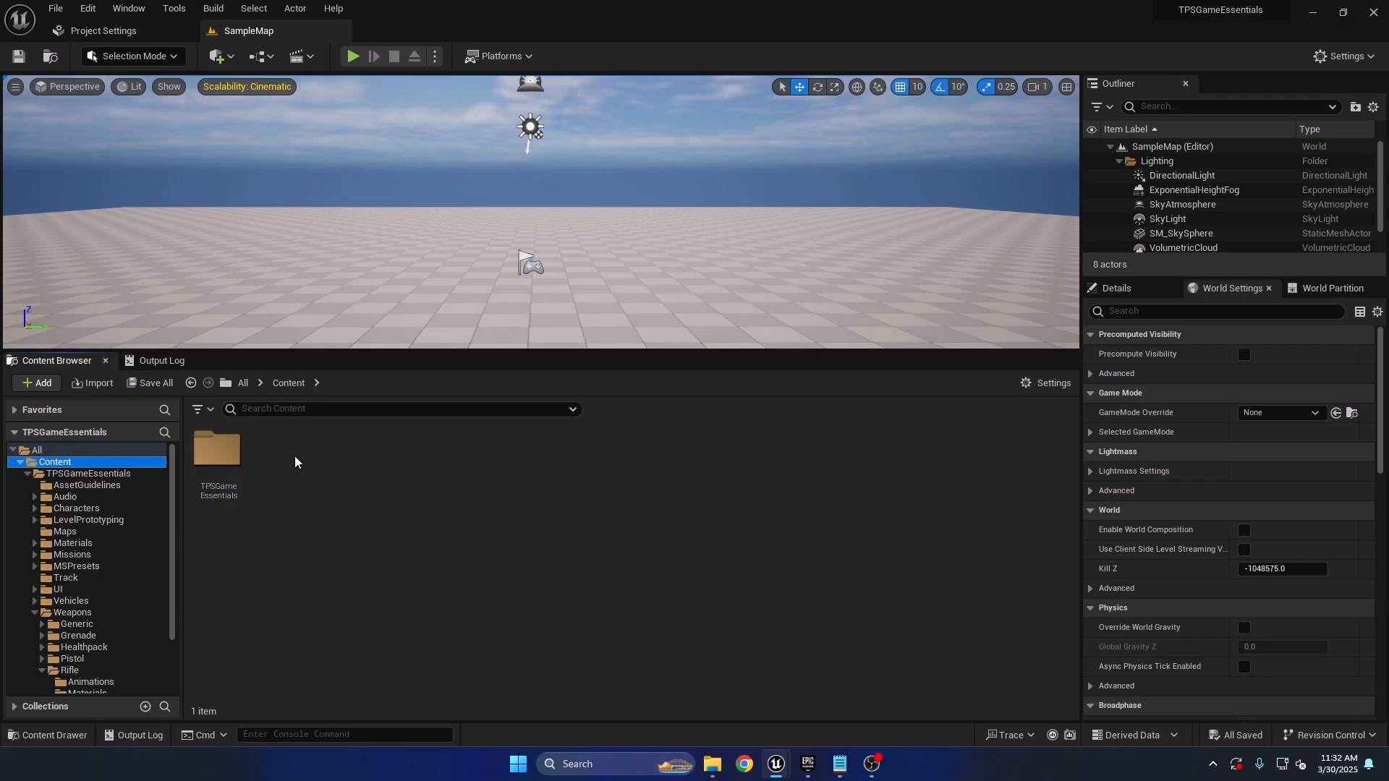
pyautogui.moveTo(780, 766)
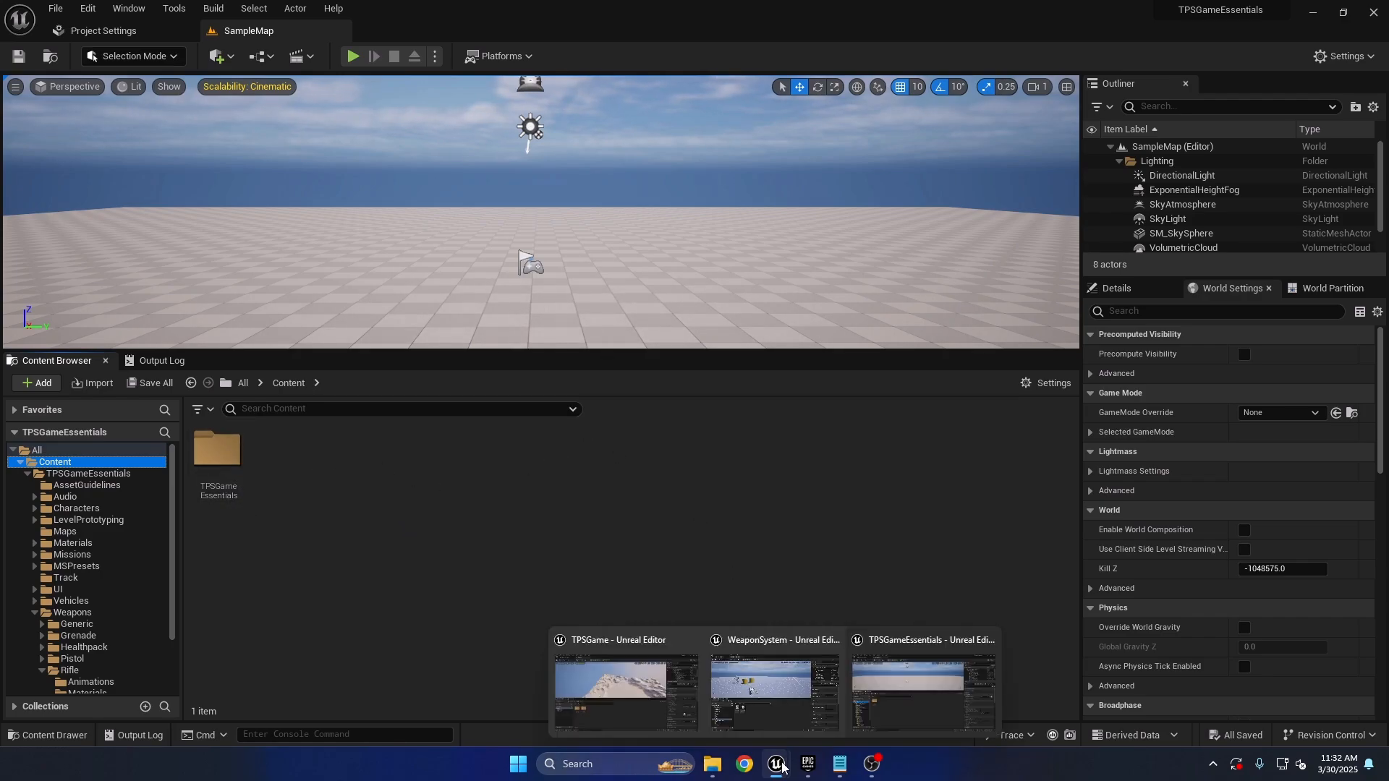
pyautogui.click(626, 677)
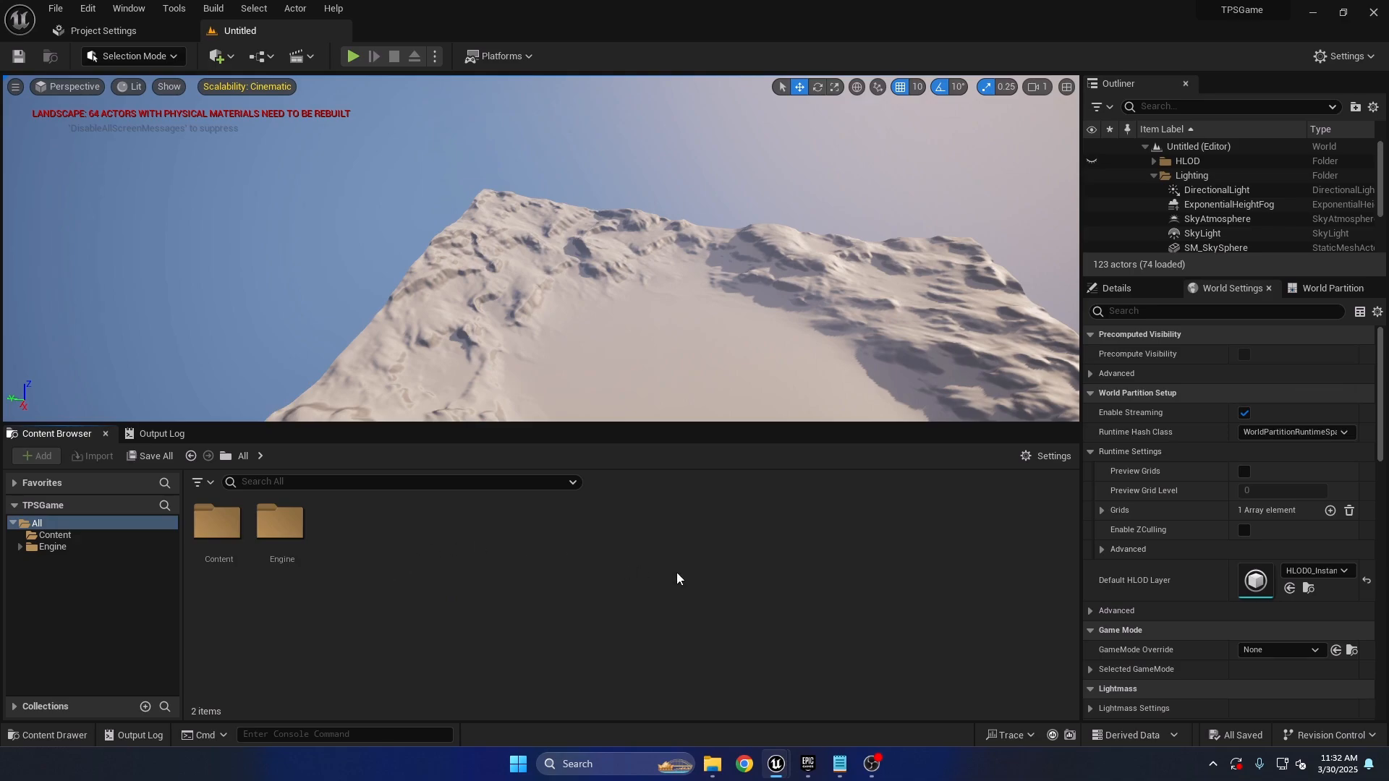
pyautogui.moveTo(776, 764)
pyautogui.click(902, 693)
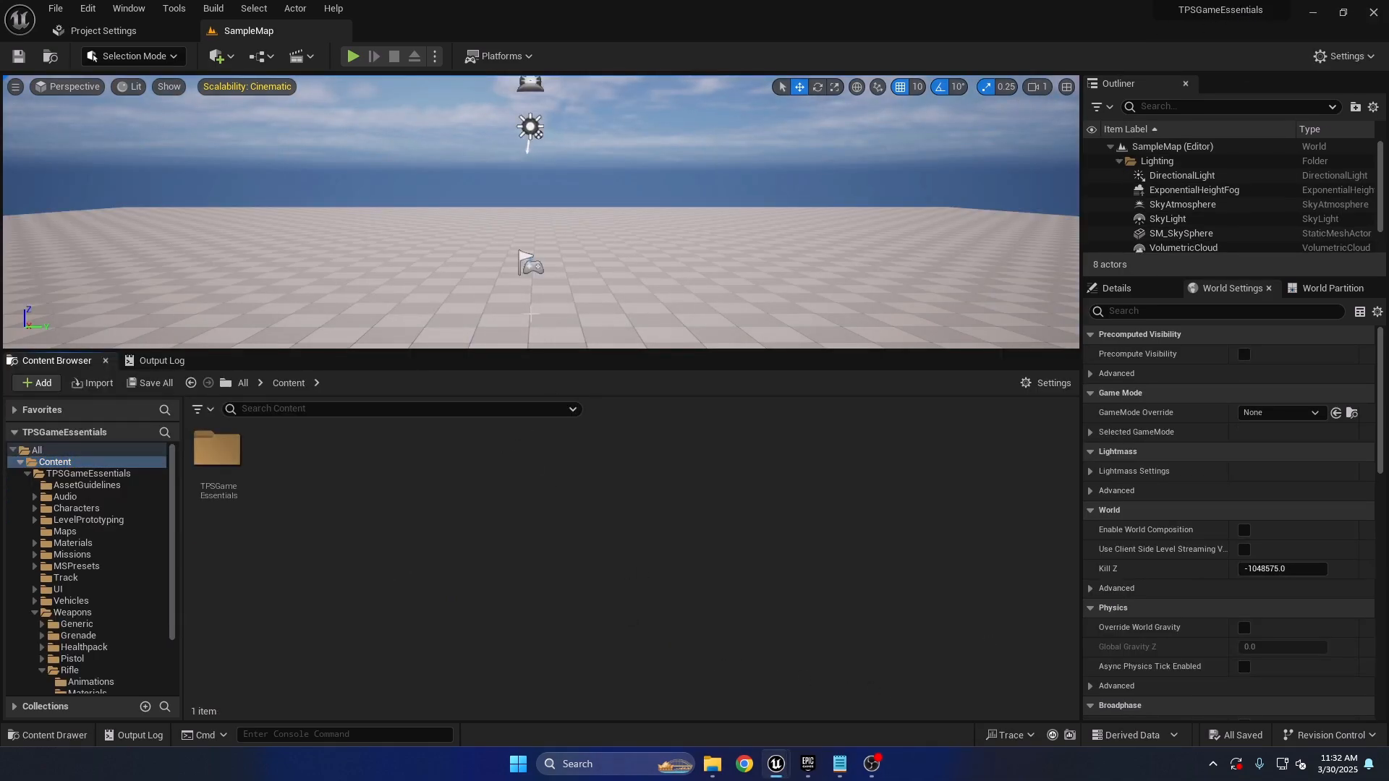
# Migrate the TPSGameEssentials folder with its Game assets into the Content folder of the TPSGame project under EG-UE-Workspace/Patreon.
pyautogui.rightClick(233, 463)
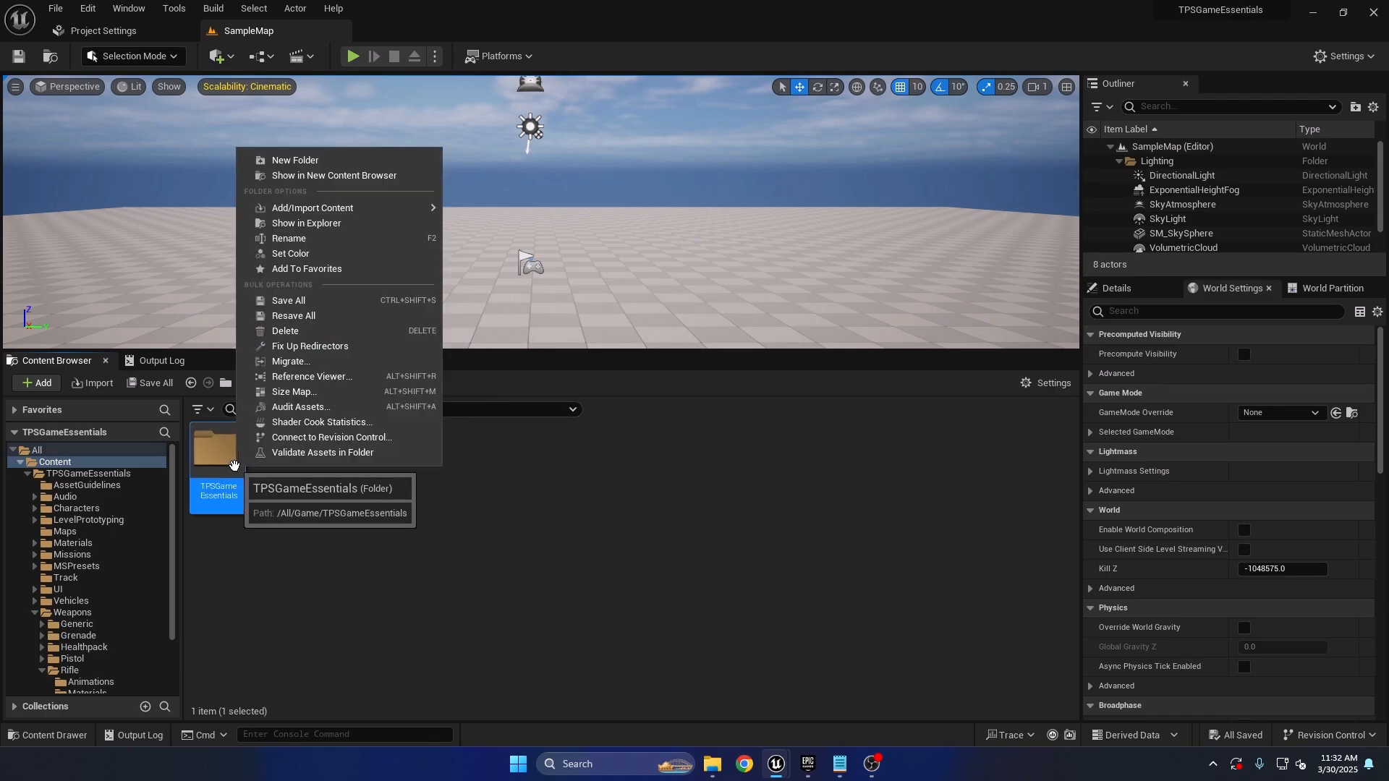
pyautogui.click(300, 362)
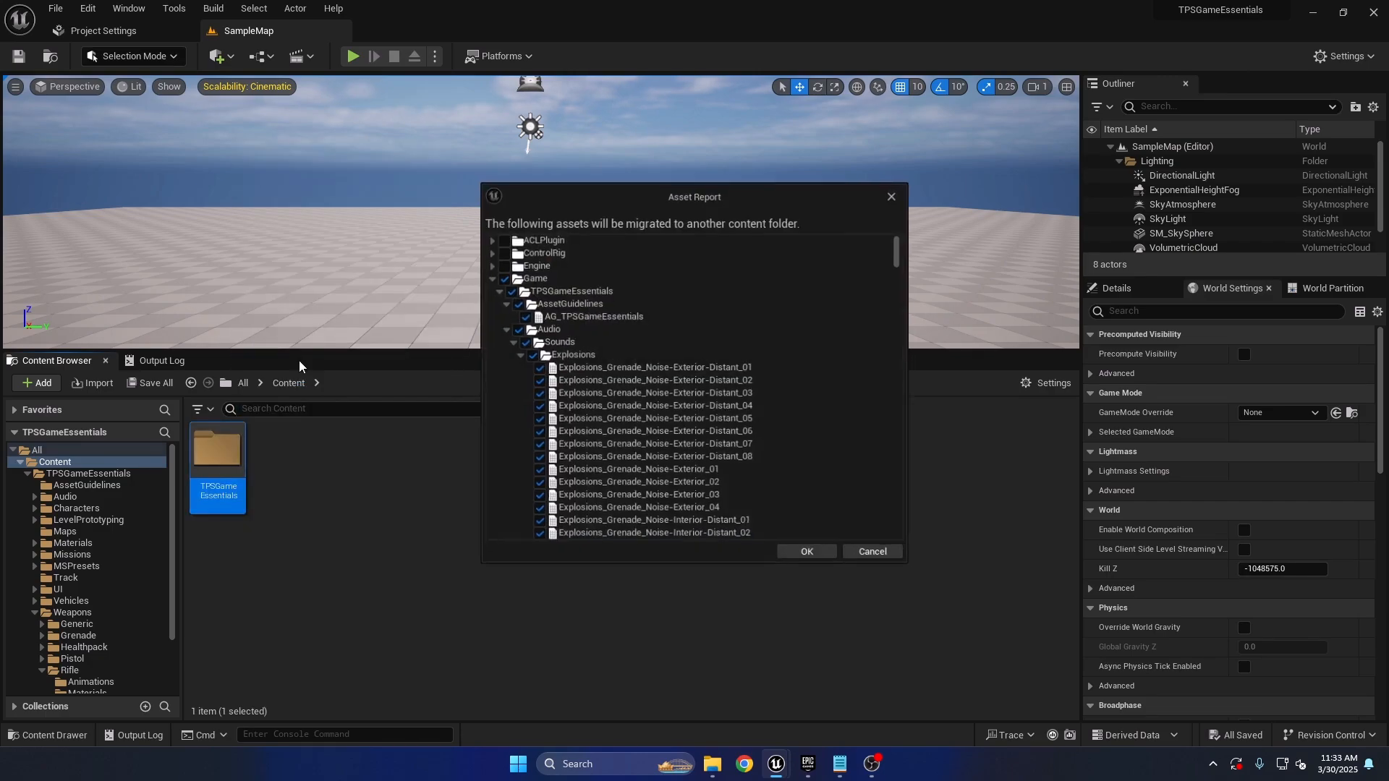
pyautogui.click(494, 289)
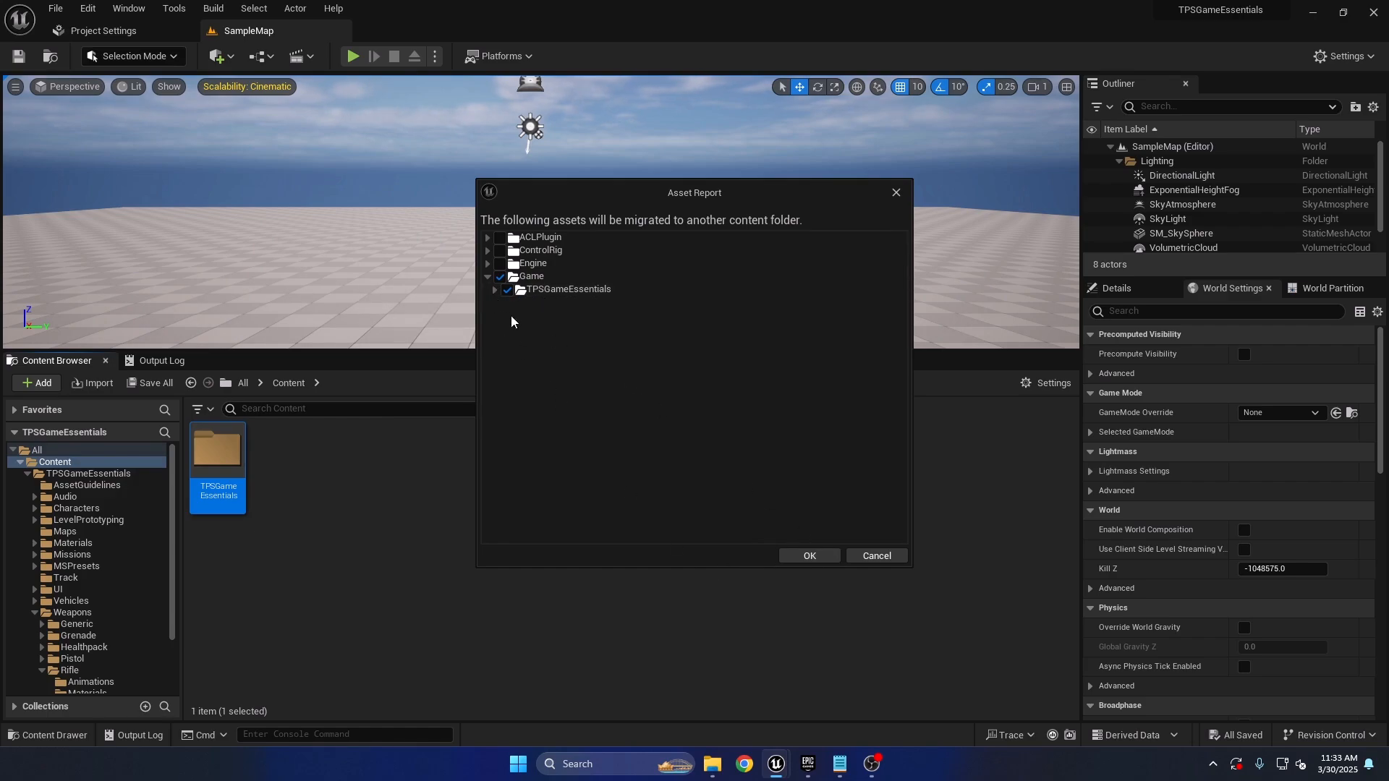
pyautogui.click(789, 557)
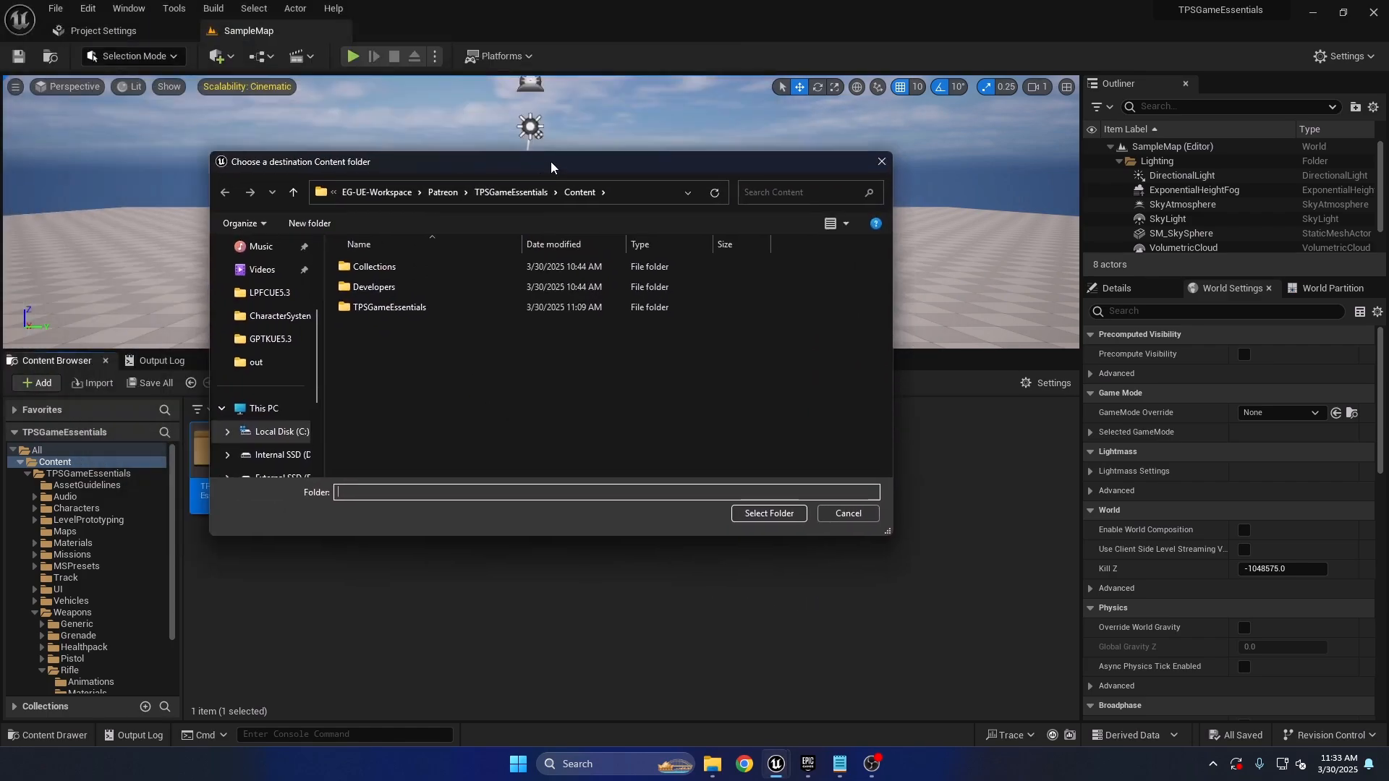
pyautogui.click(457, 205)
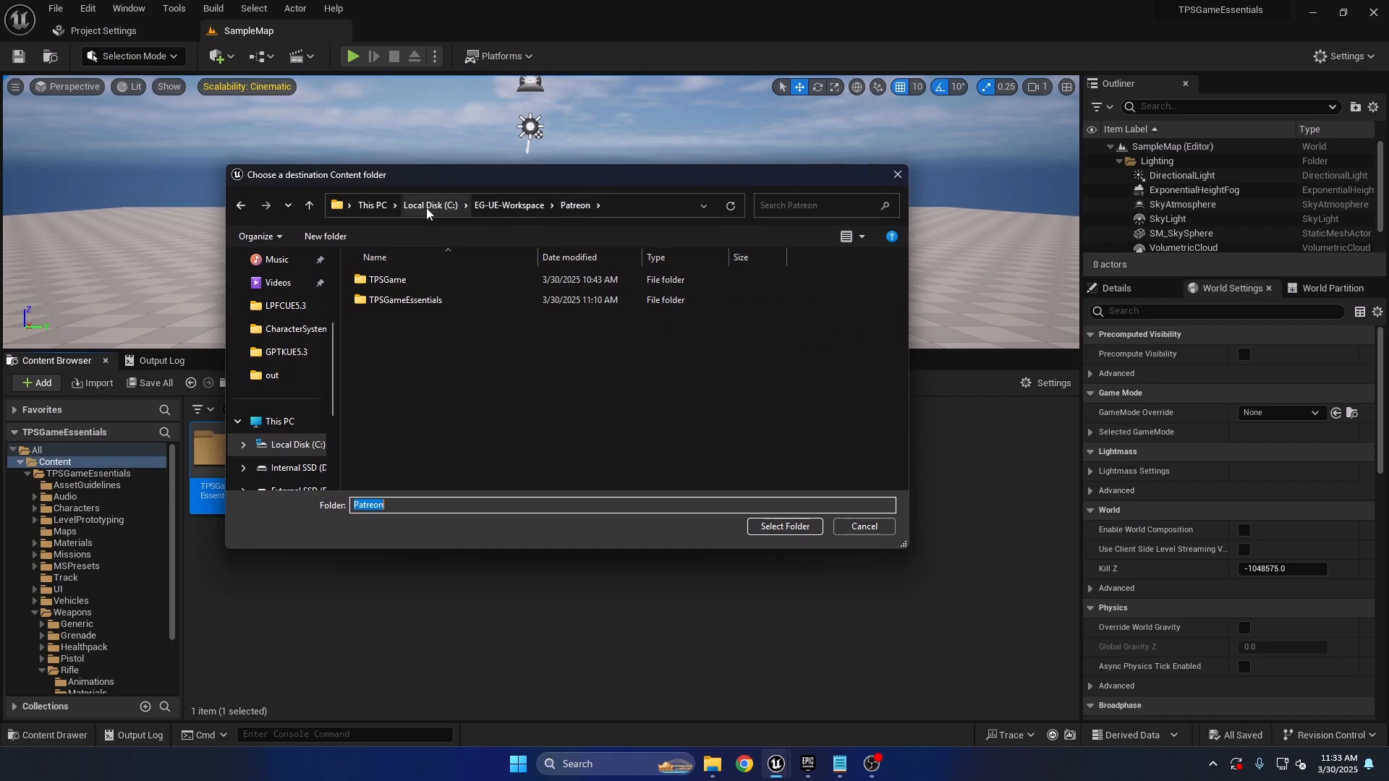
pyautogui.doubleClick(386, 281)
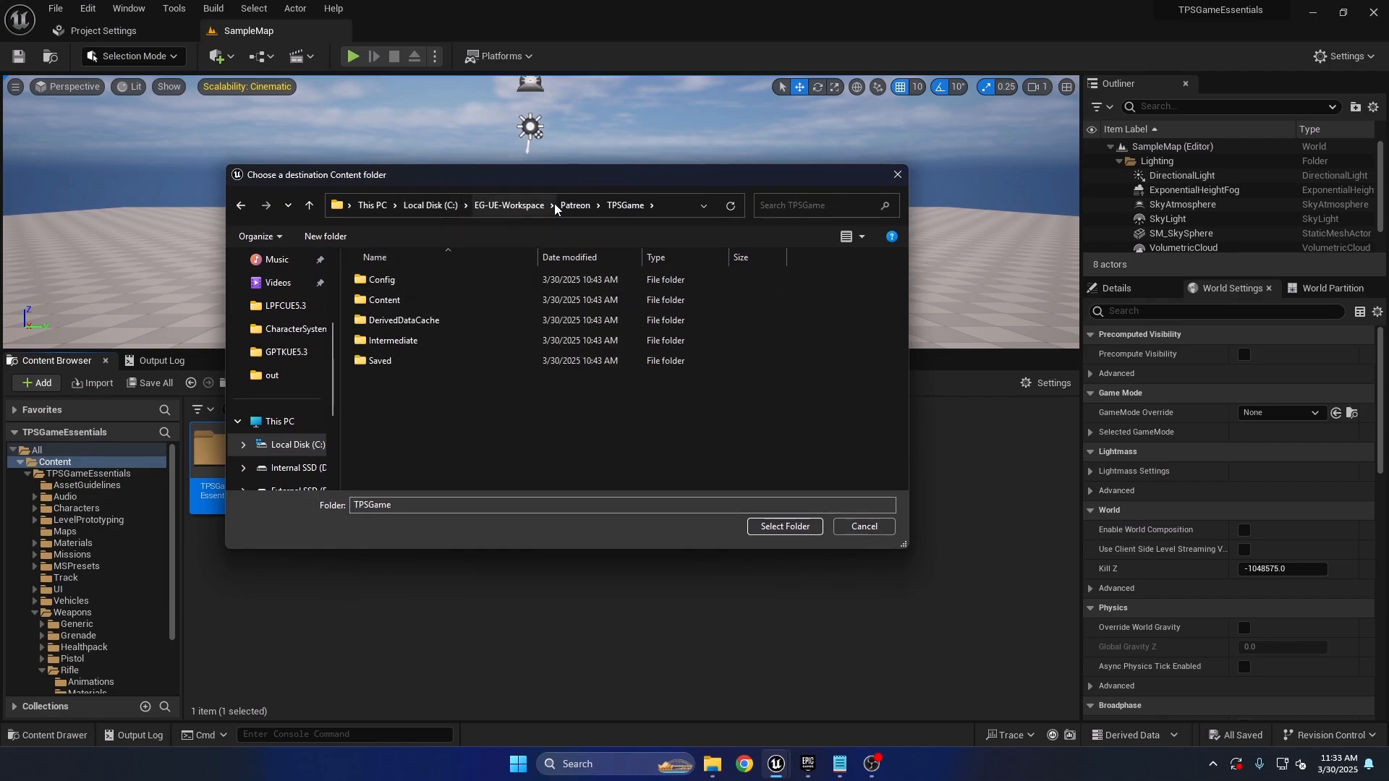
pyautogui.doubleClick(394, 301)
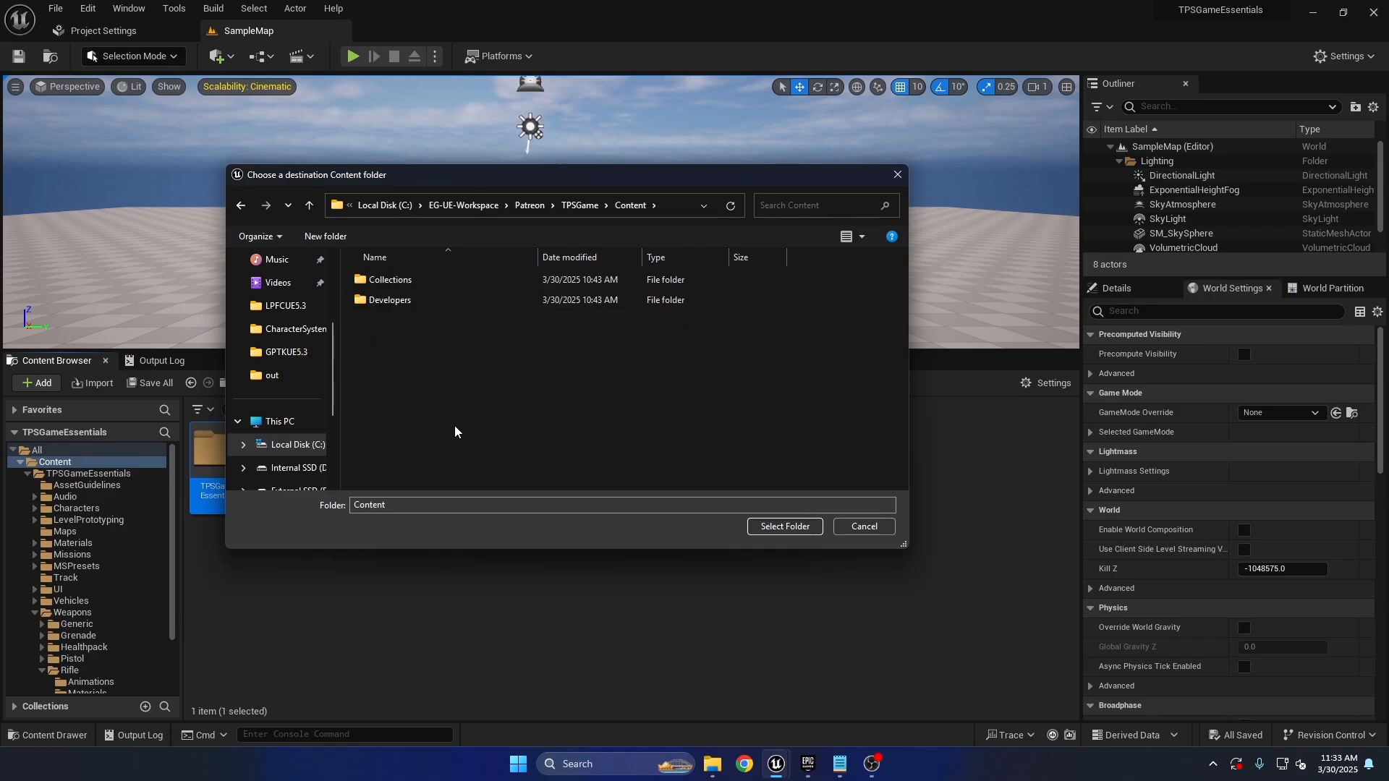
pyautogui.click(787, 527)
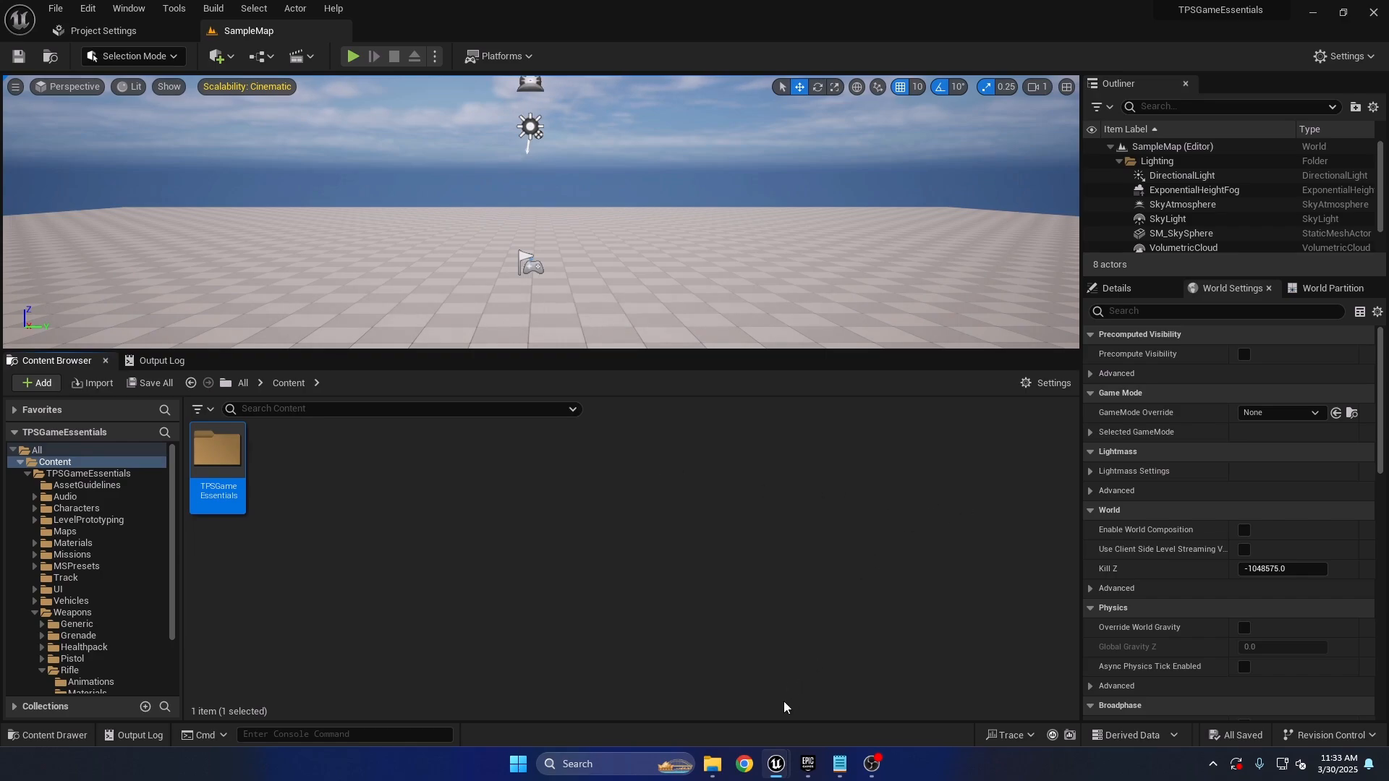
# Switch to the TPSGame editor and open the migrated TPSGameEssentials folder under Content.
pyautogui.moveTo(777, 748)
pyautogui.click(602, 691)
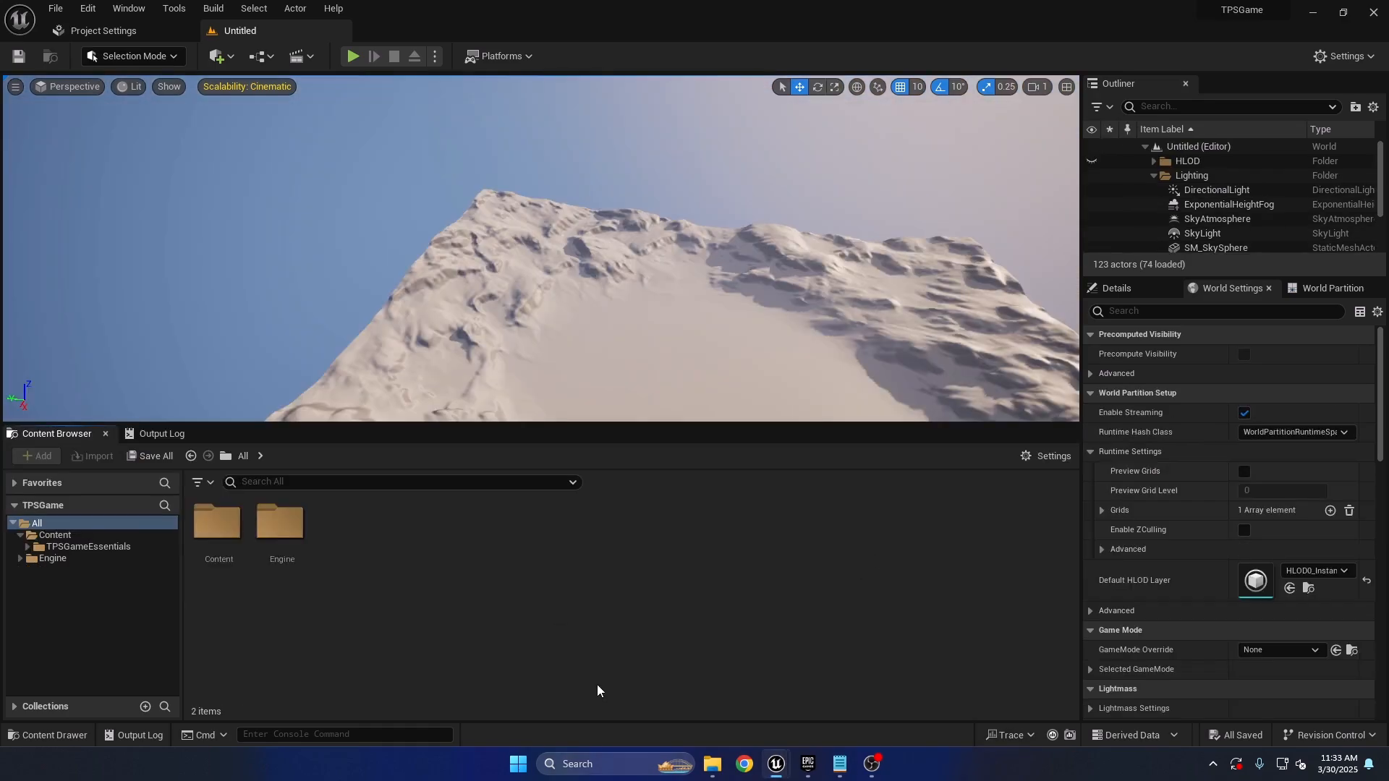
pyautogui.click(55, 536)
pyautogui.doubleClick(217, 522)
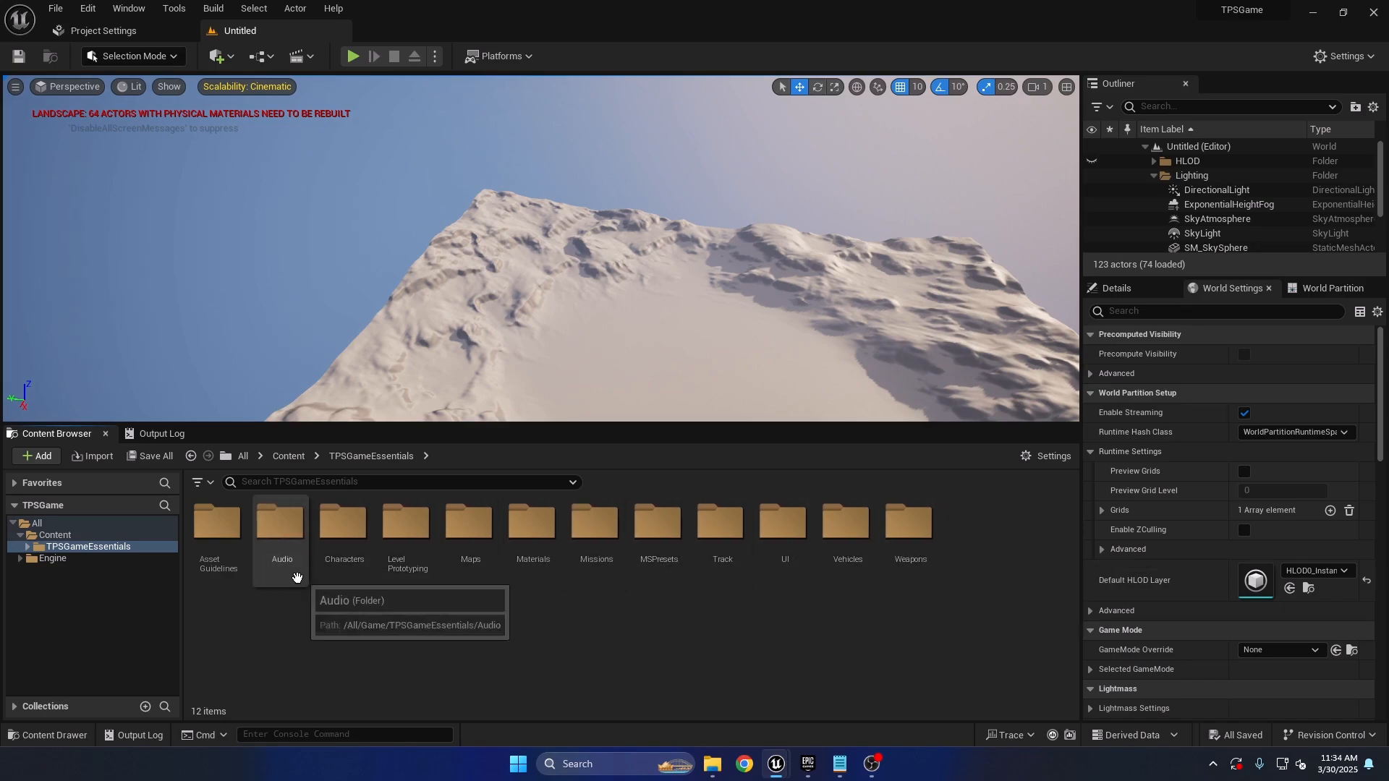
# Open AG_TPSGameEssentials from the AssetGuidelines folder and enable the missing ChaosVehiclesPlugin and Animation Warping plugins.
pyautogui.click(221, 542)
pyautogui.doubleClick(221, 542)
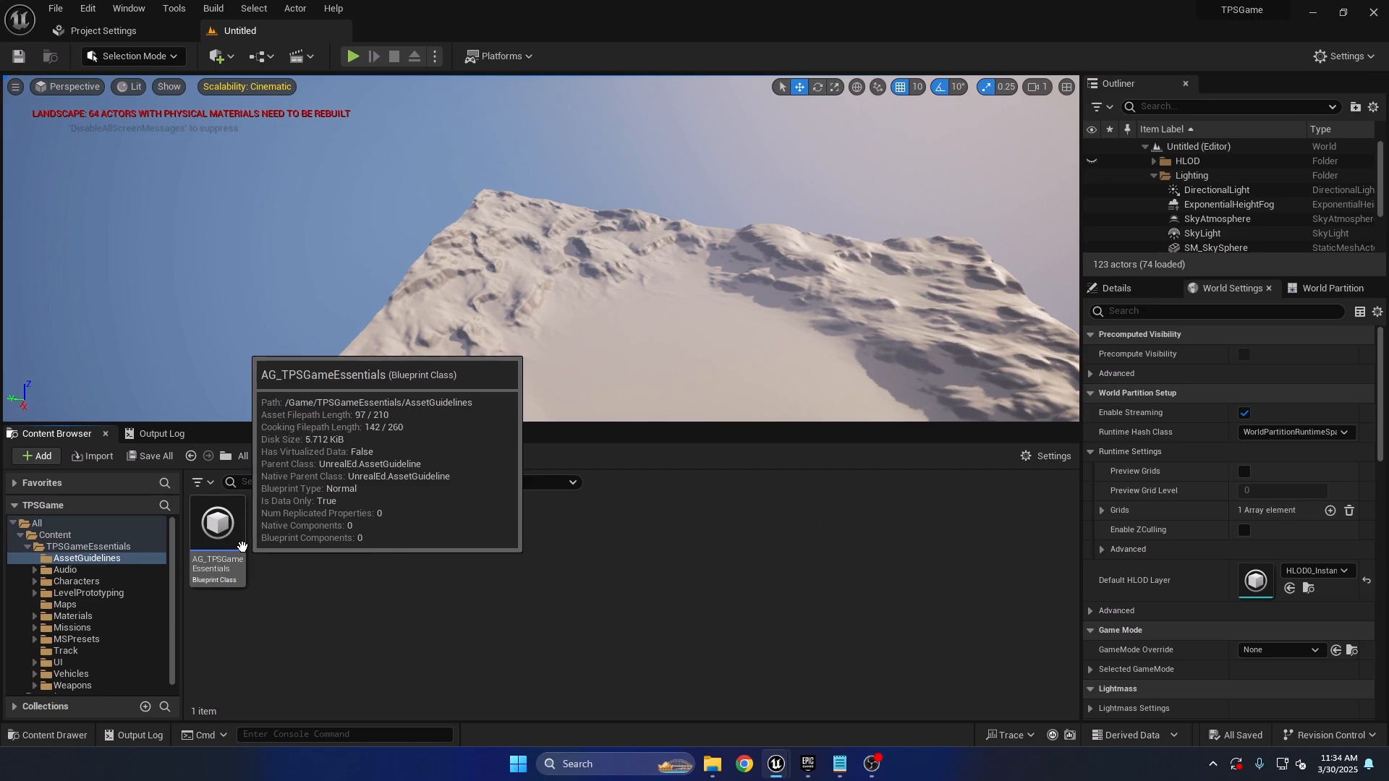
pyautogui.doubleClick(242, 545)
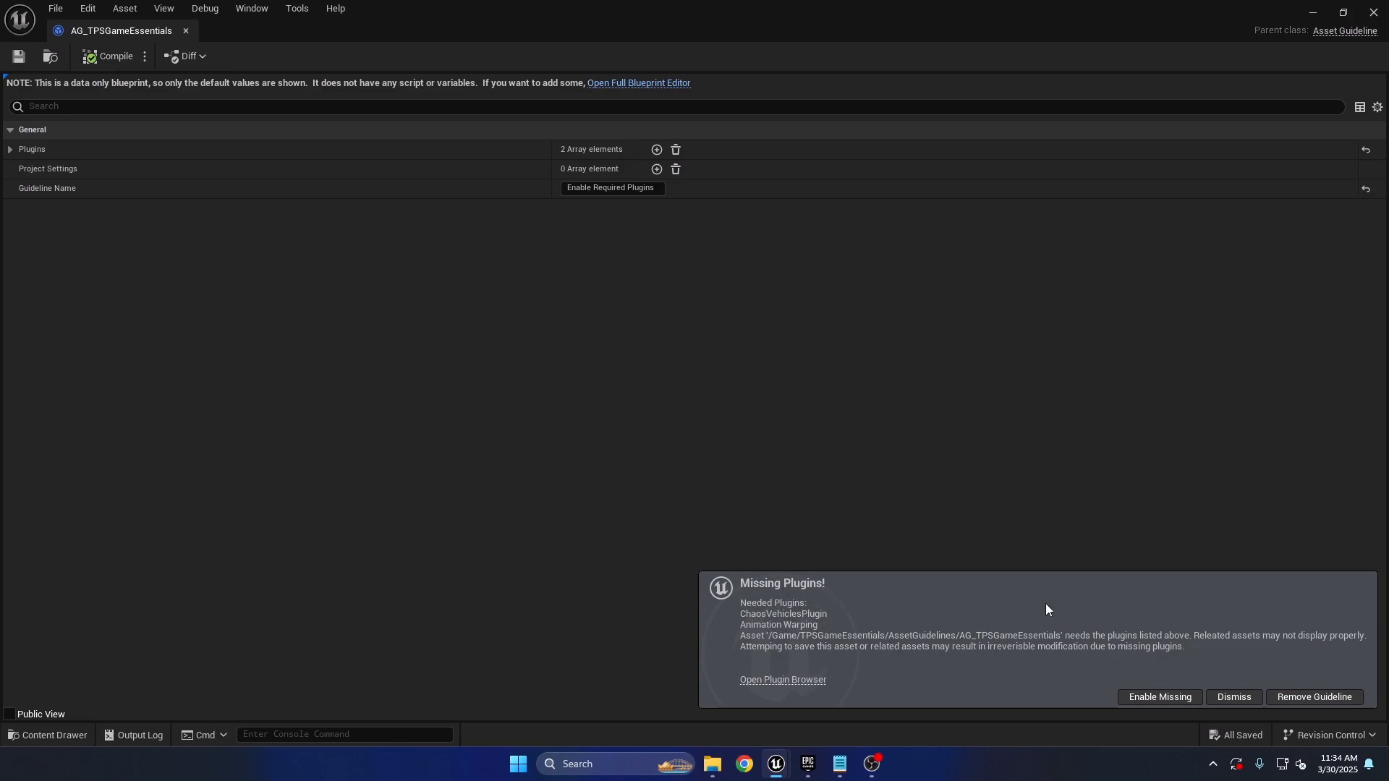
pyautogui.click(1171, 697)
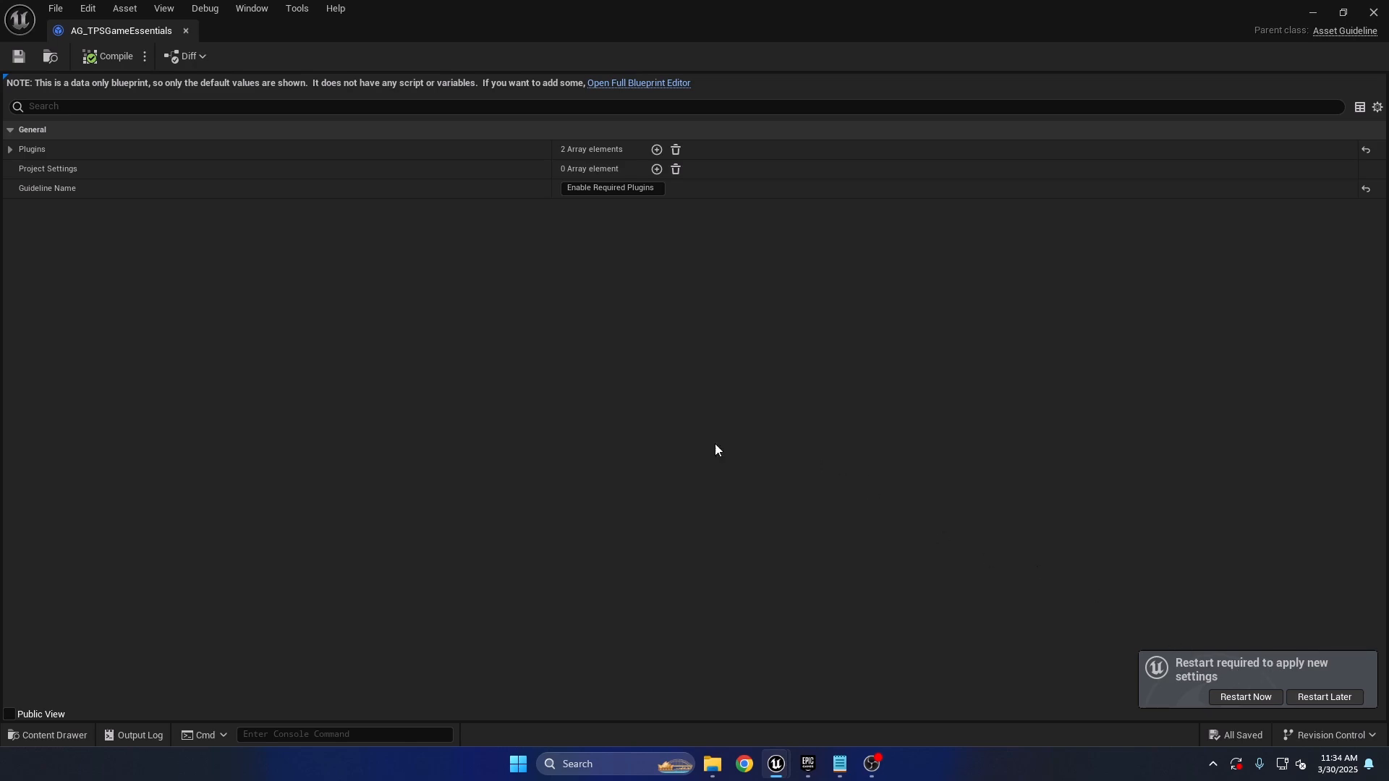
# Examine the entries of the asset guideline's Plugins array and dock its editor alongside the level editor.
pyautogui.click(10, 150)
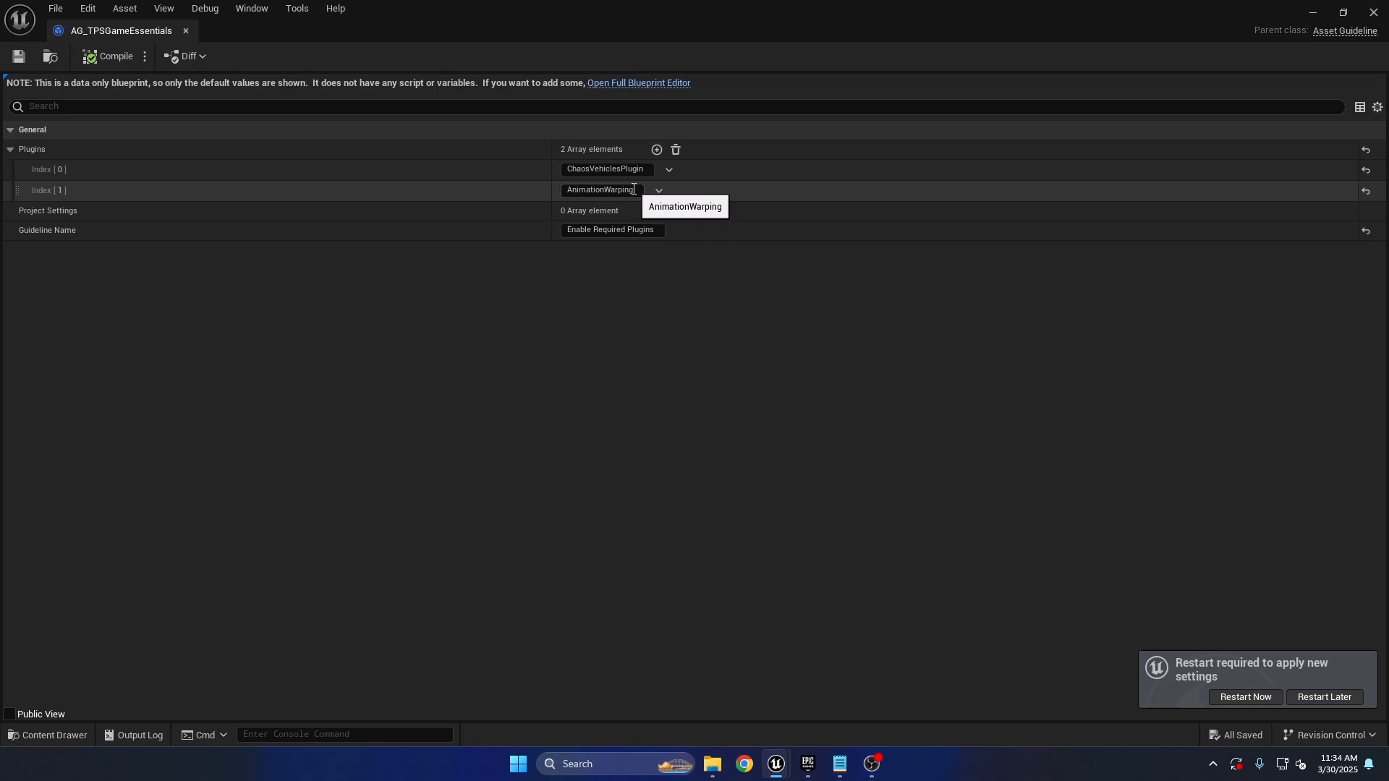
pyautogui.click(611, 170)
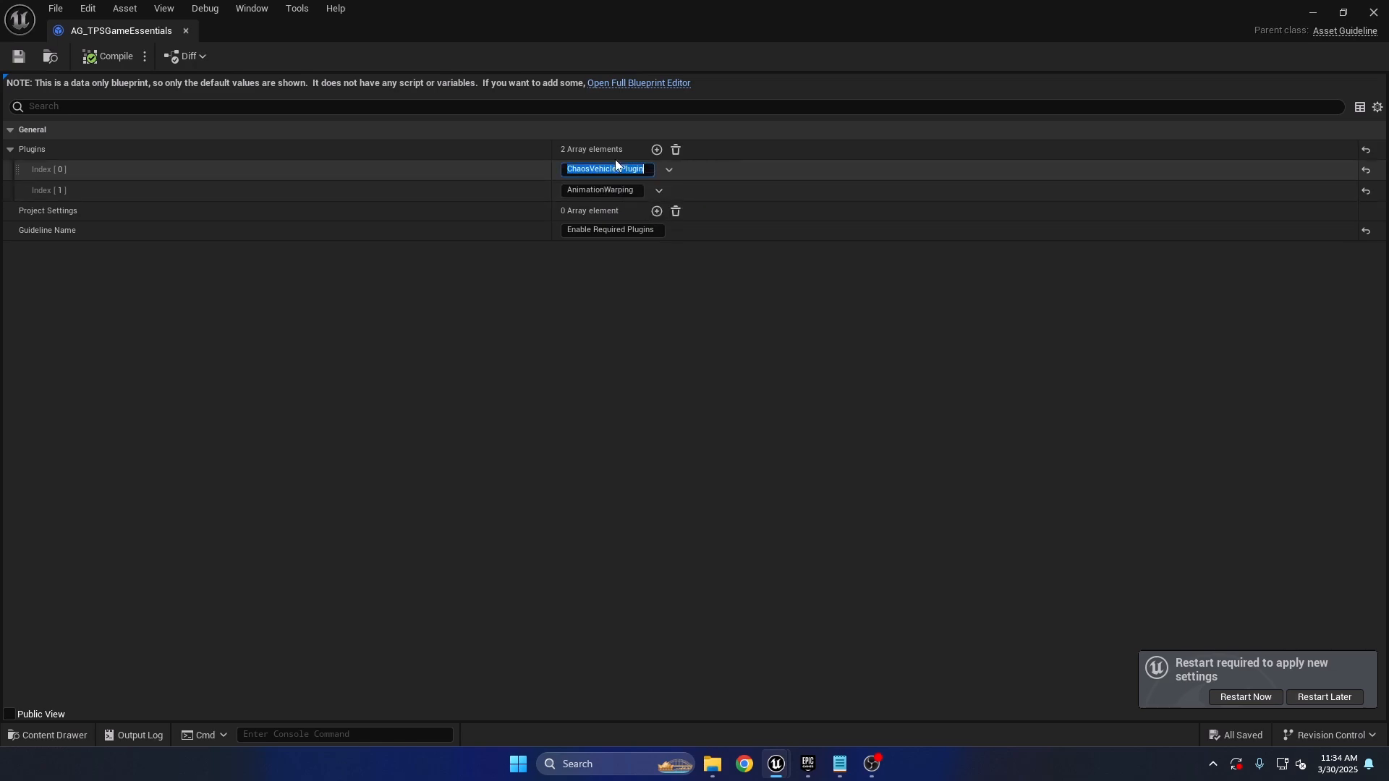
pyautogui.click(613, 192)
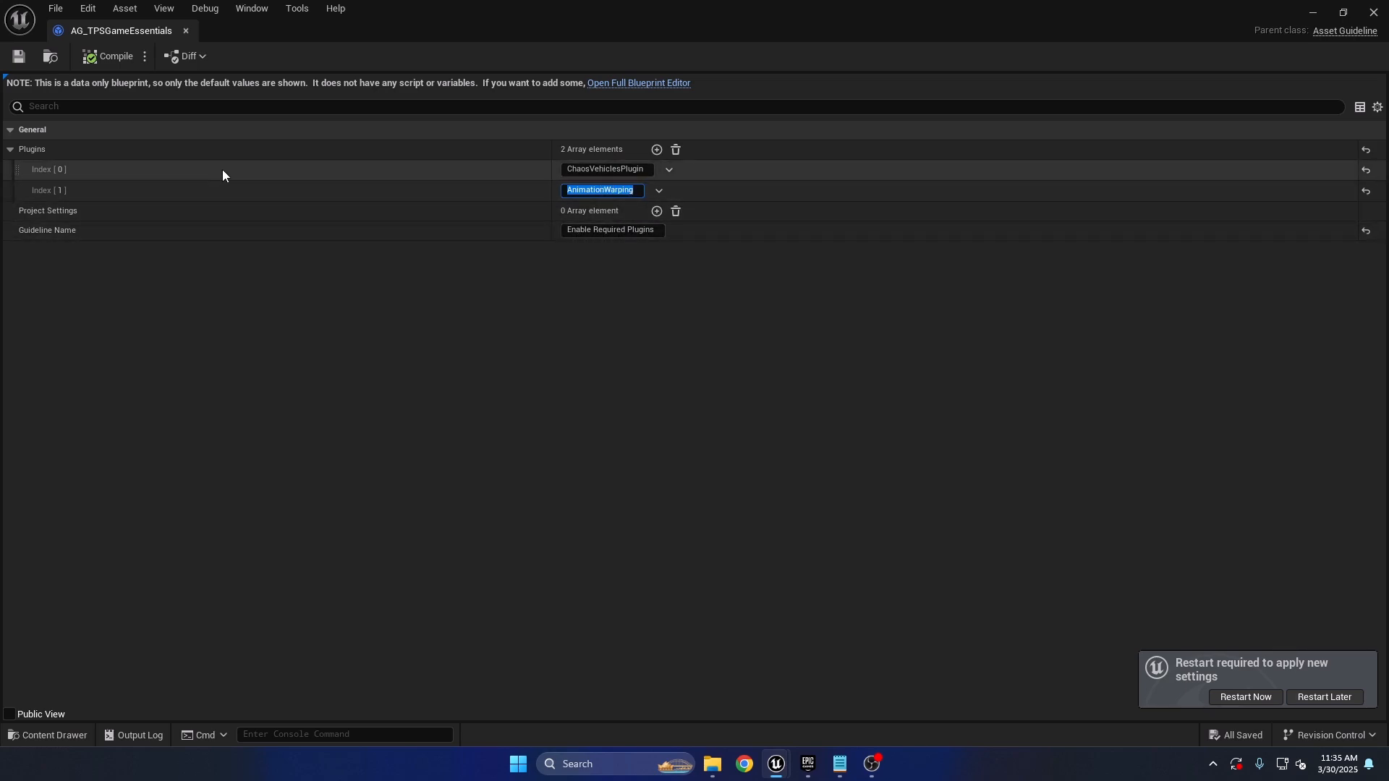
pyautogui.click(627, 369)
pyautogui.moveTo(89, 32); pyautogui.dragTo(431, 28)
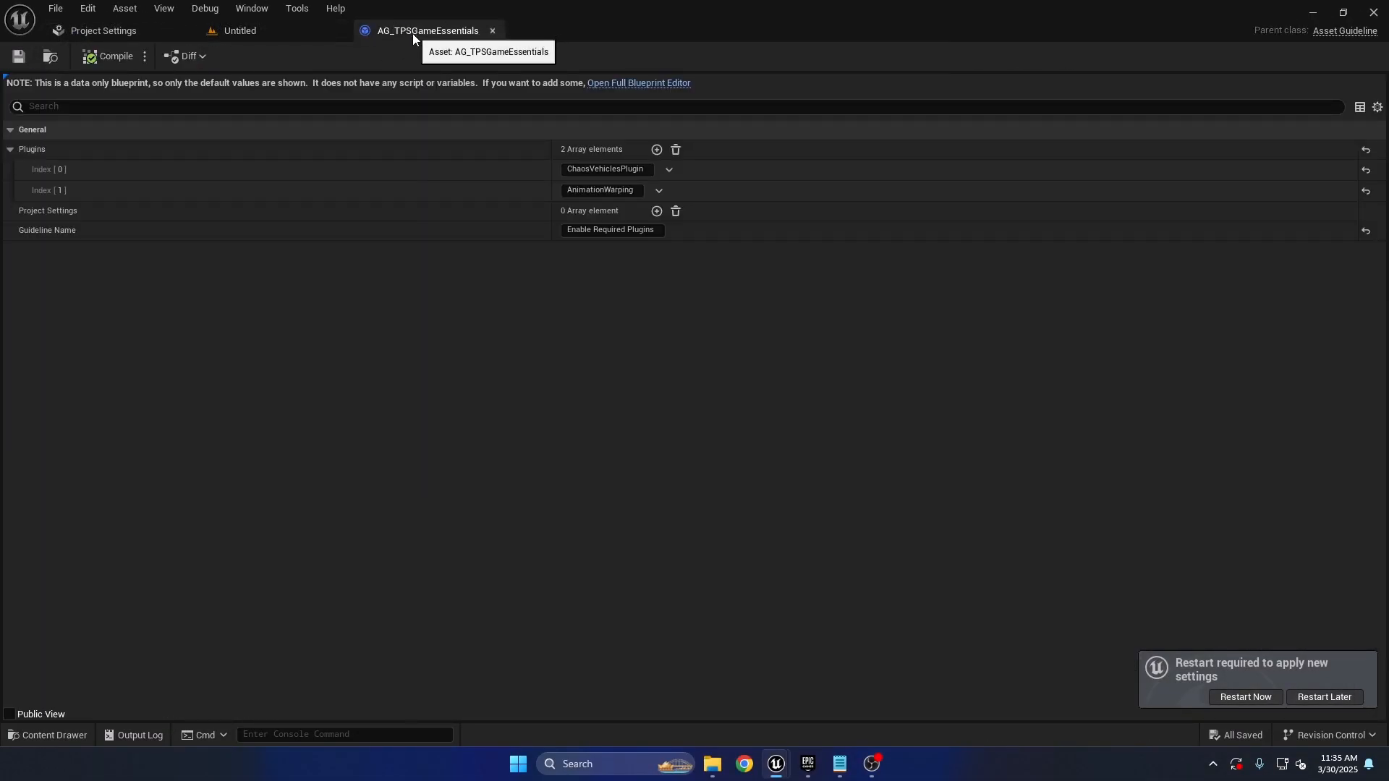
# Look up the two required plugins in the Plugins browser by searching for "chaosve" and "animation warp".
pyautogui.click(85, 11)
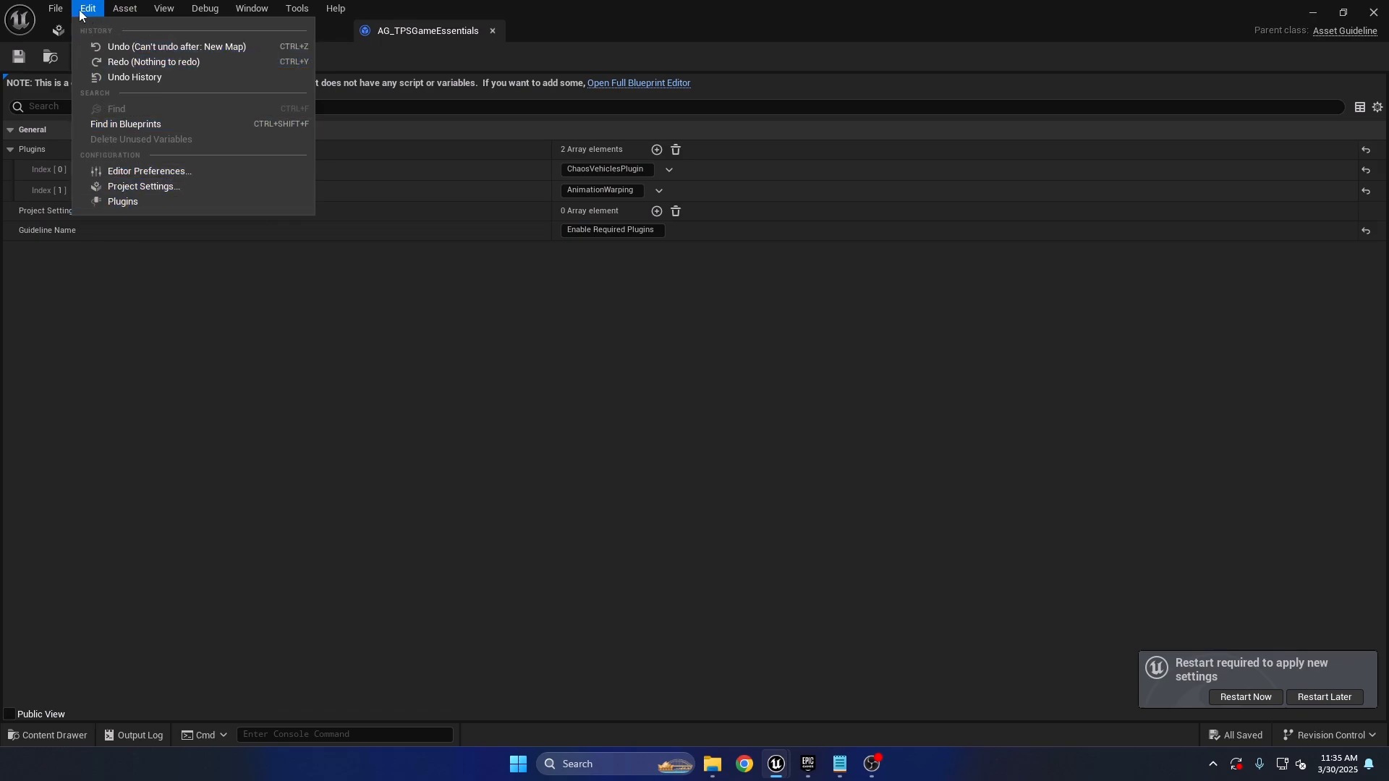
pyautogui.click(124, 203)
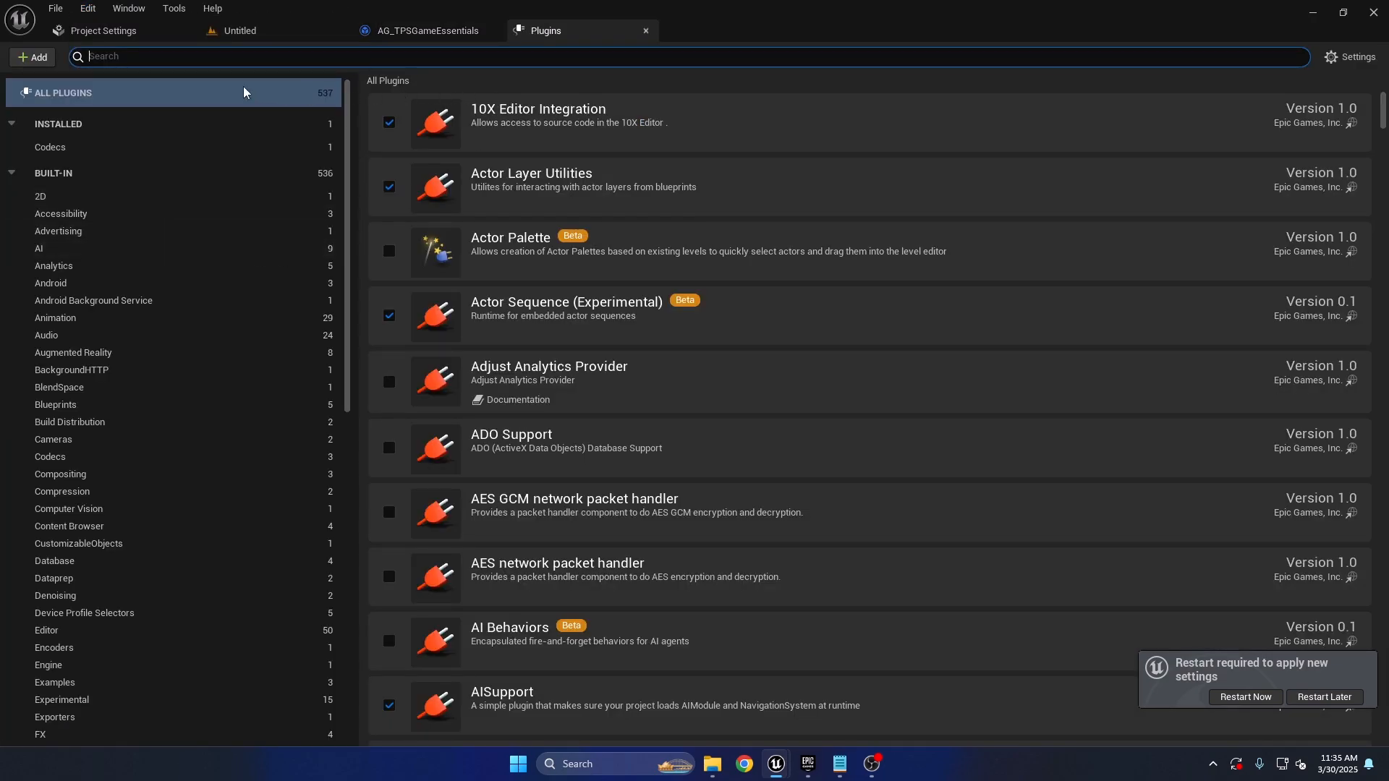
pyautogui.write('chaosve')
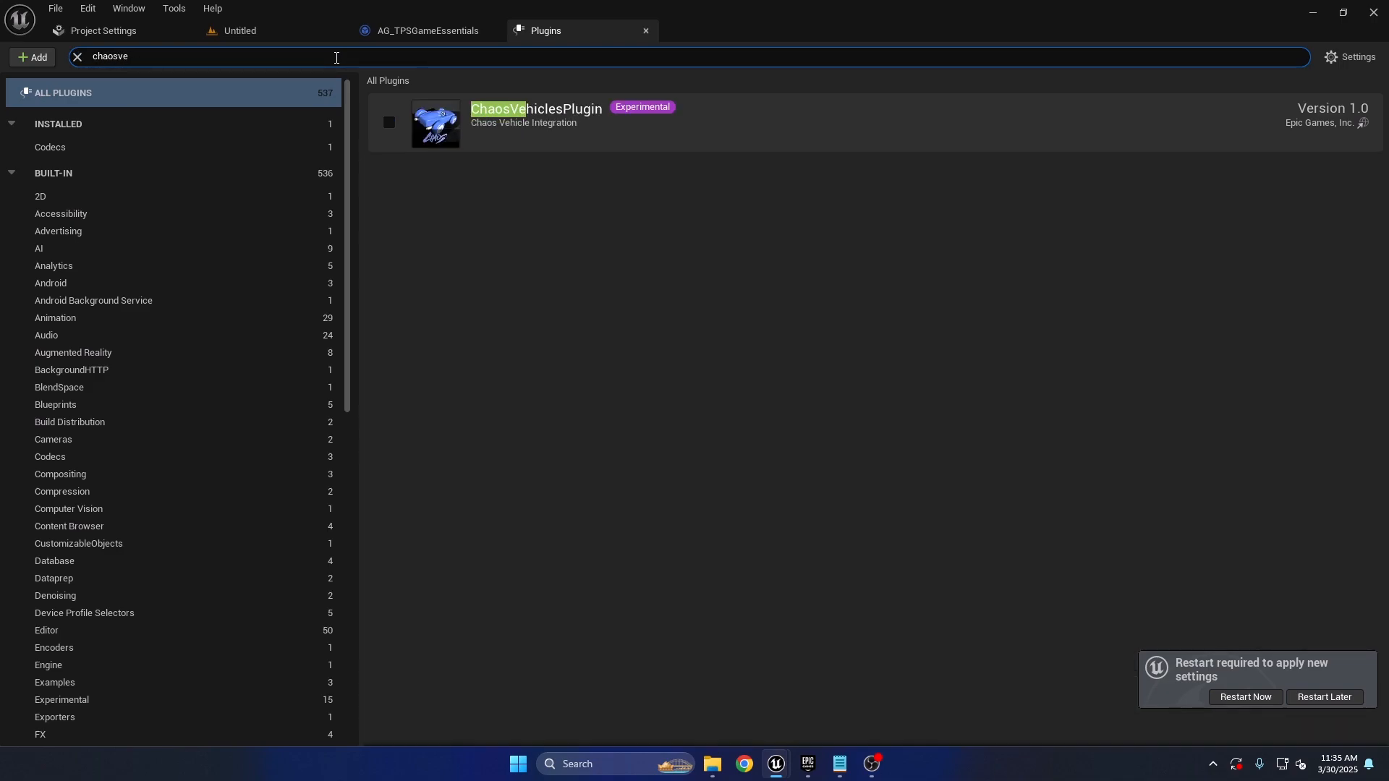
pyautogui.click(396, 36)
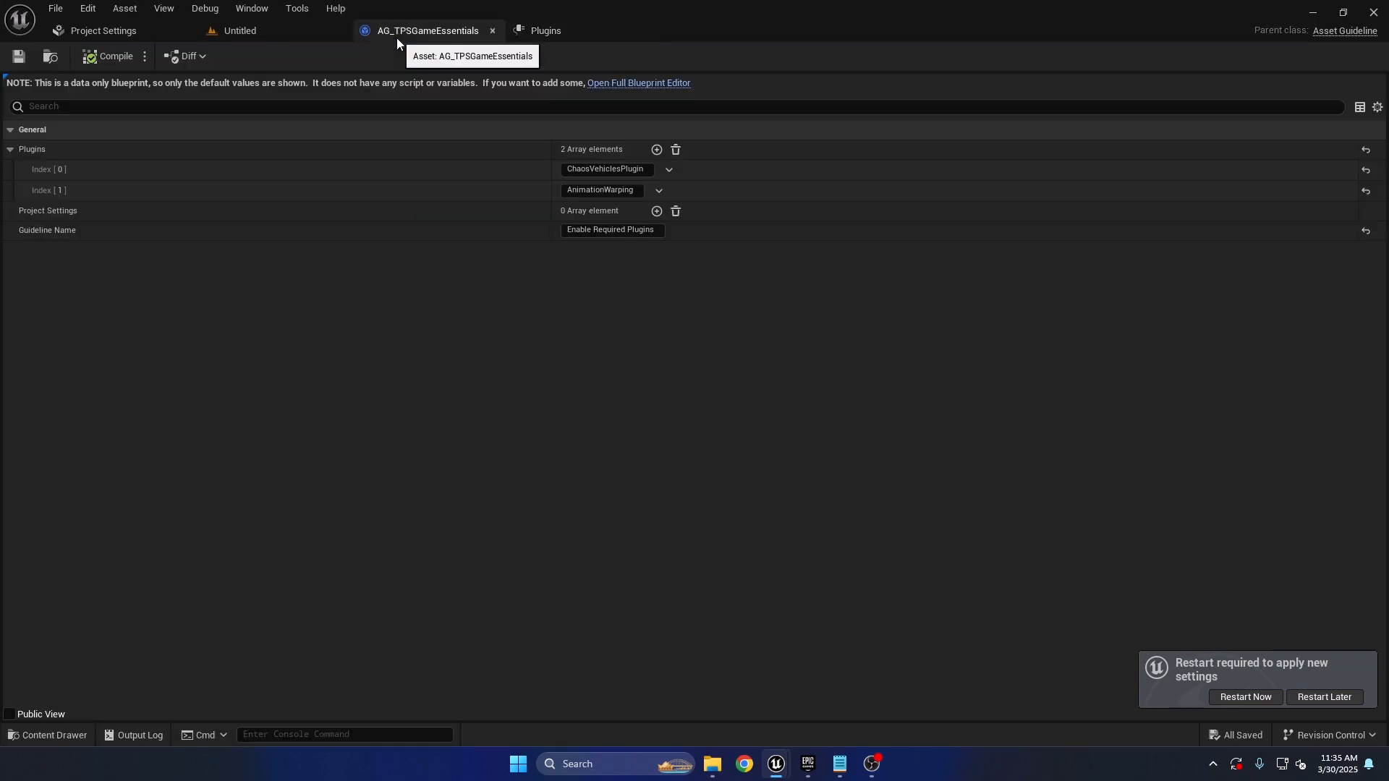
pyautogui.click(545, 30)
pyautogui.doubleClick(394, 58)
pyautogui.write('animation')
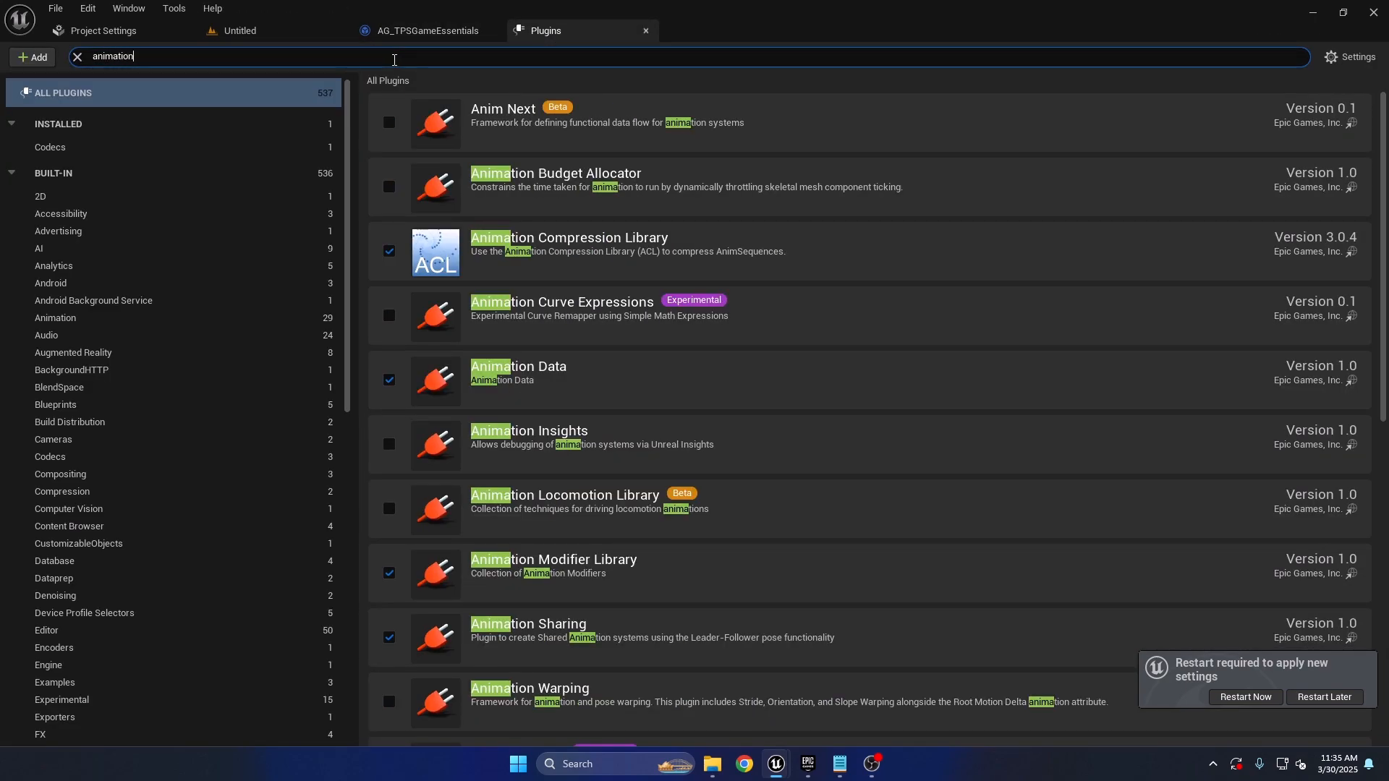
pyautogui.write(' warp')
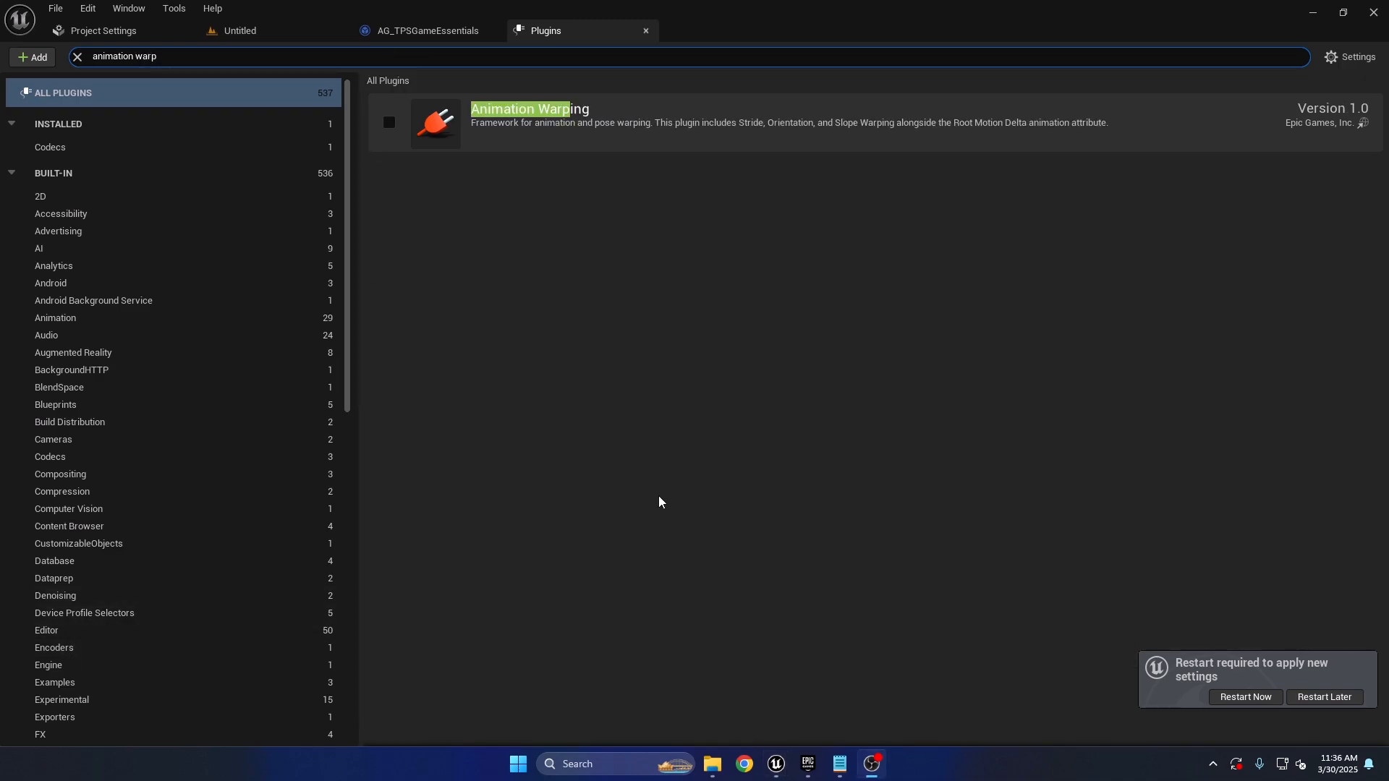
pyautogui.click(665, 393)
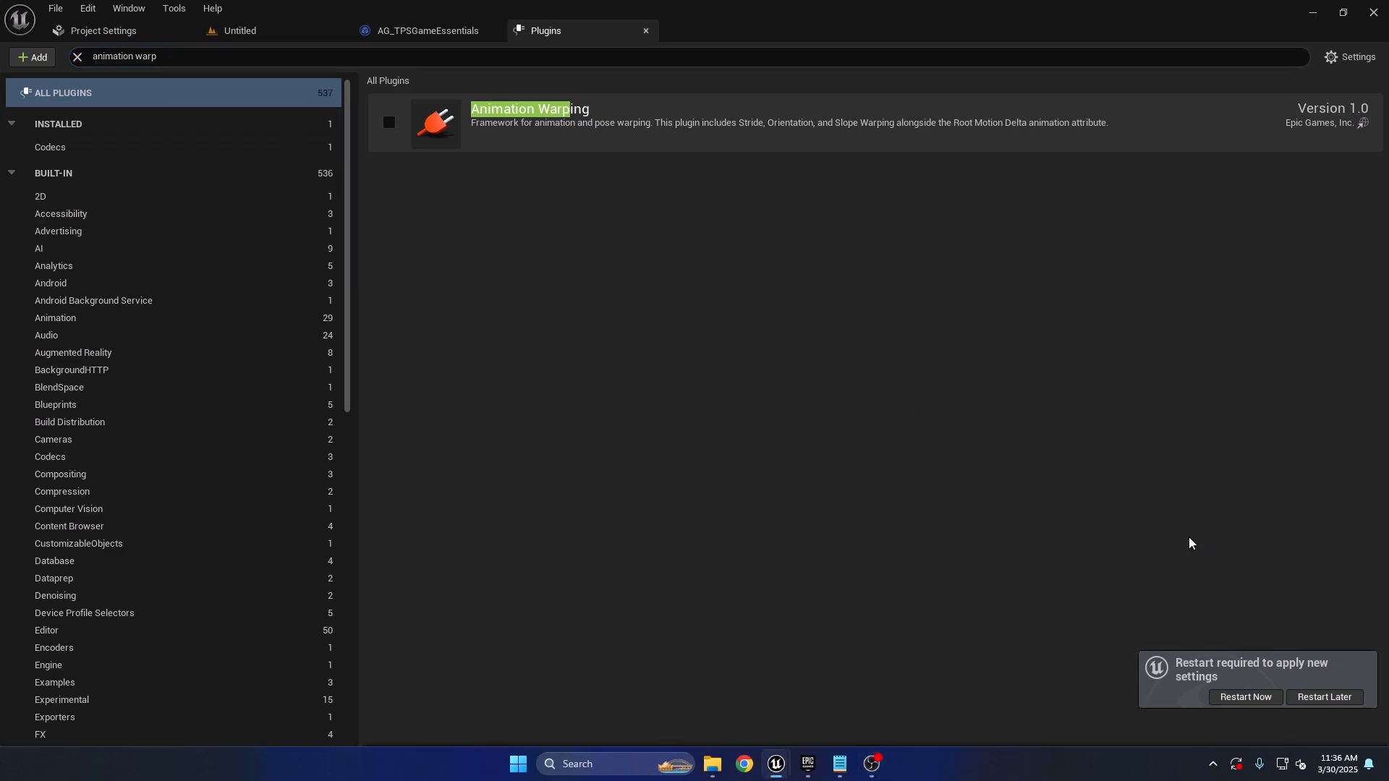
# Restart the editor to apply the plugins, check them with the plugin searches "vehi" and "animation wa", and close the Plugins browser.
pyautogui.click(1245, 696)
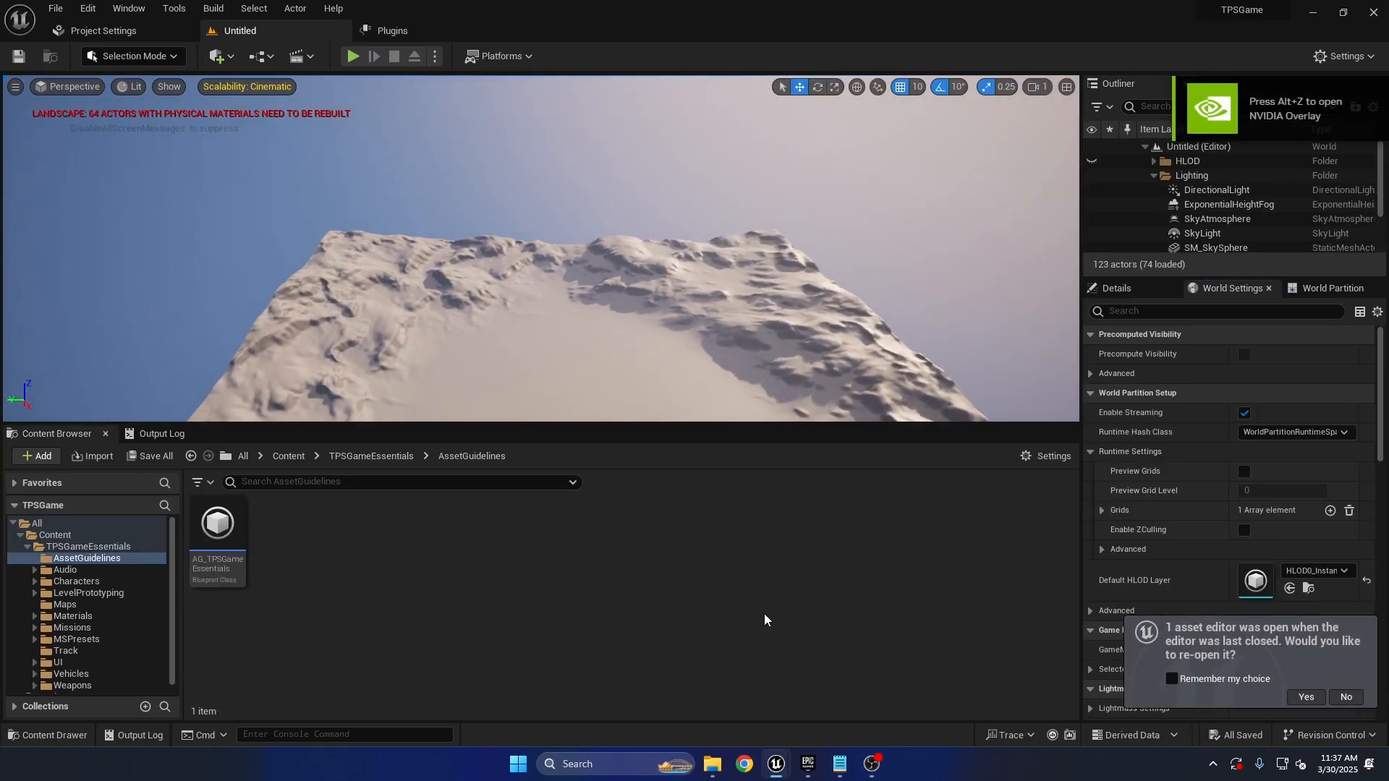
pyautogui.click(395, 27)
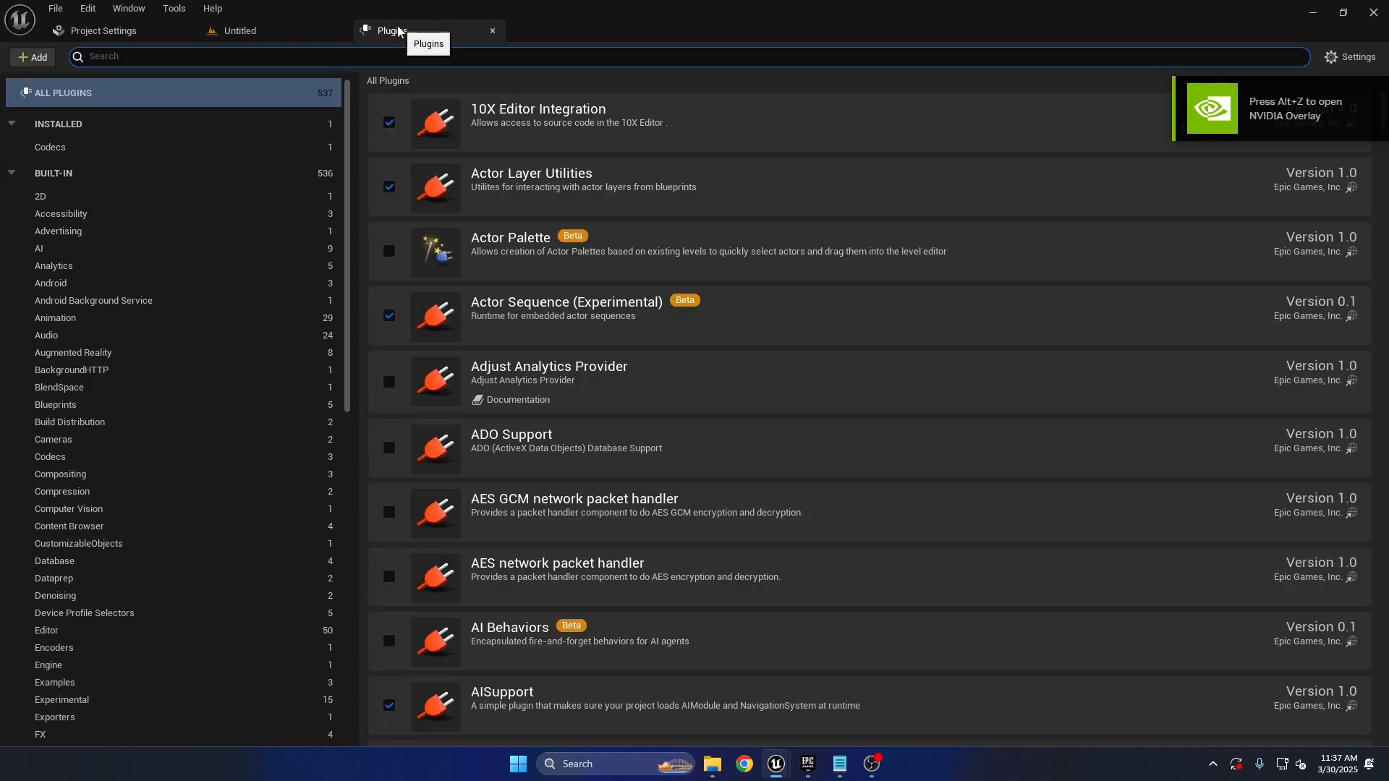
pyautogui.write('vehi')
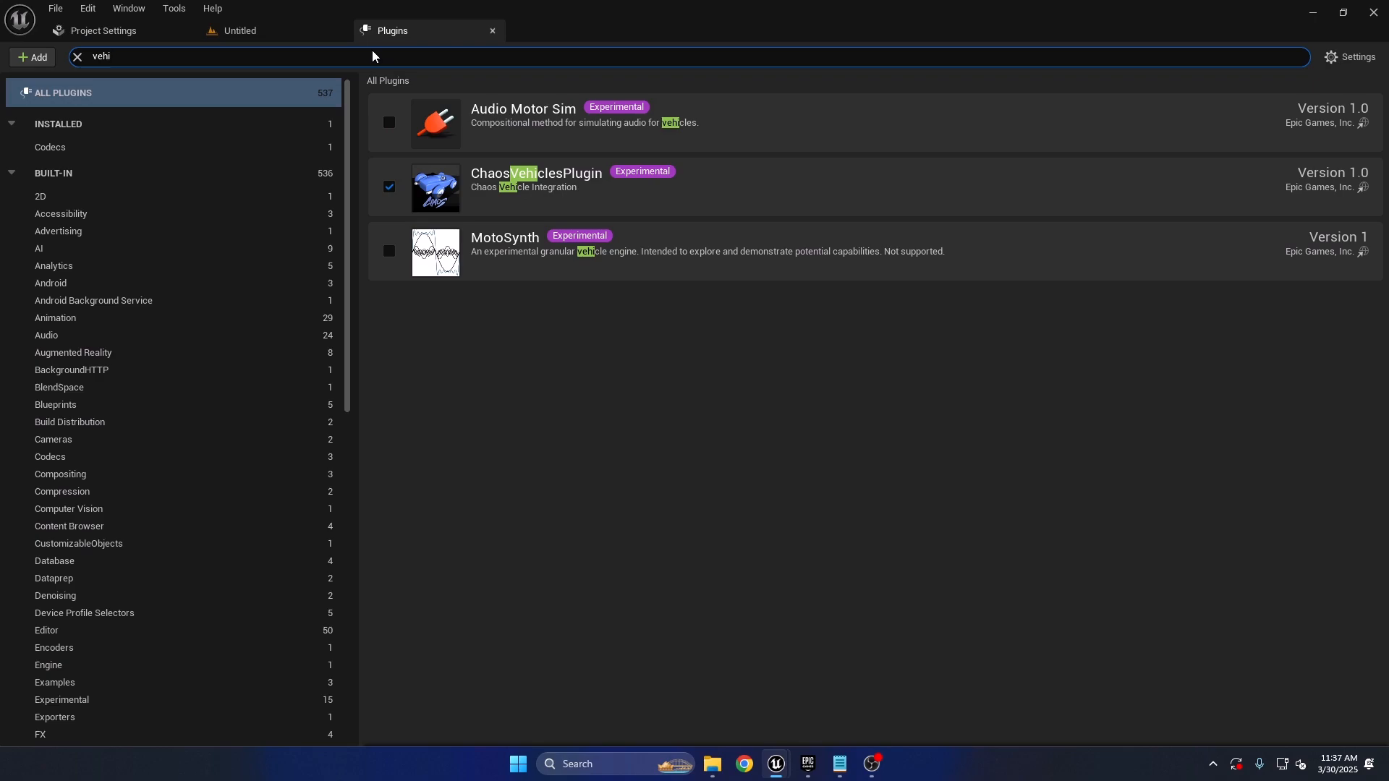
pyautogui.doubleClick(148, 56)
pyautogui.write('animation wa')
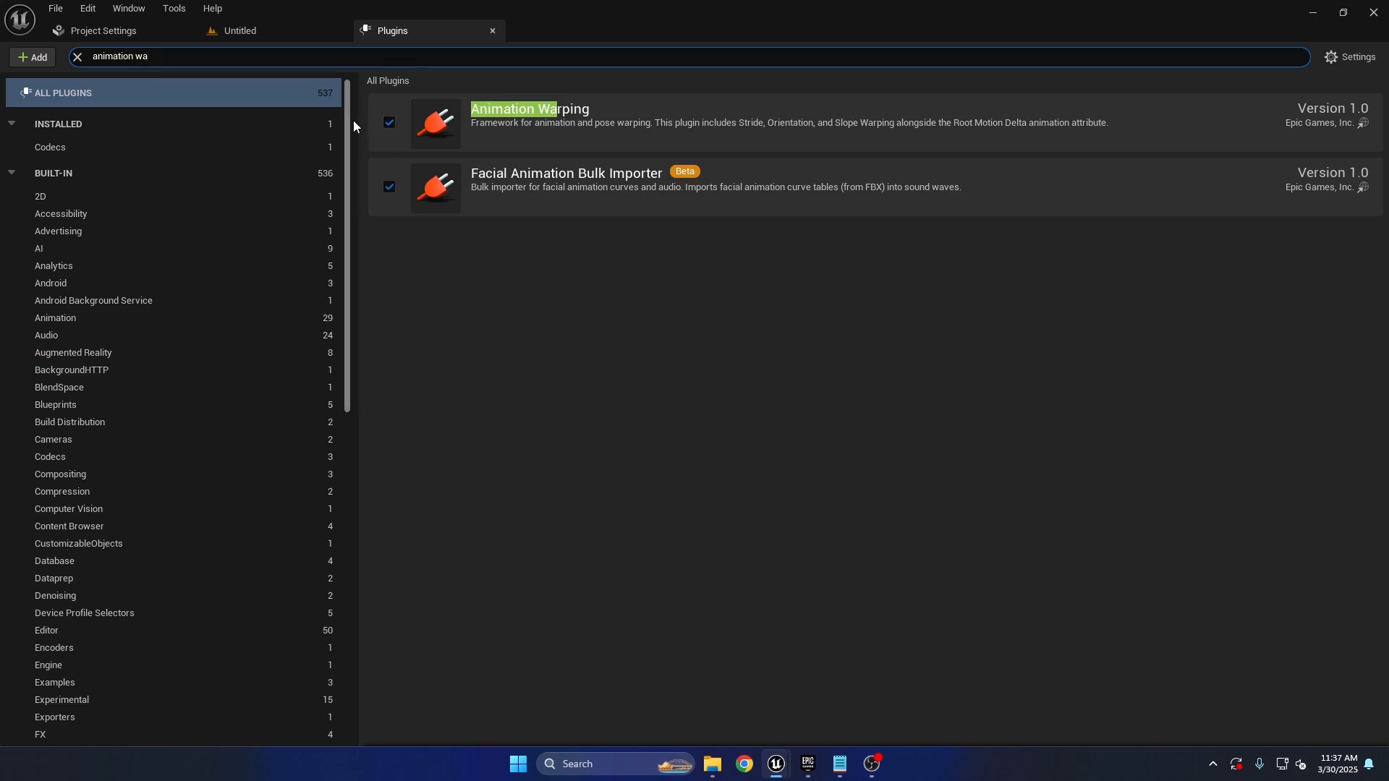
pyautogui.click(493, 32)
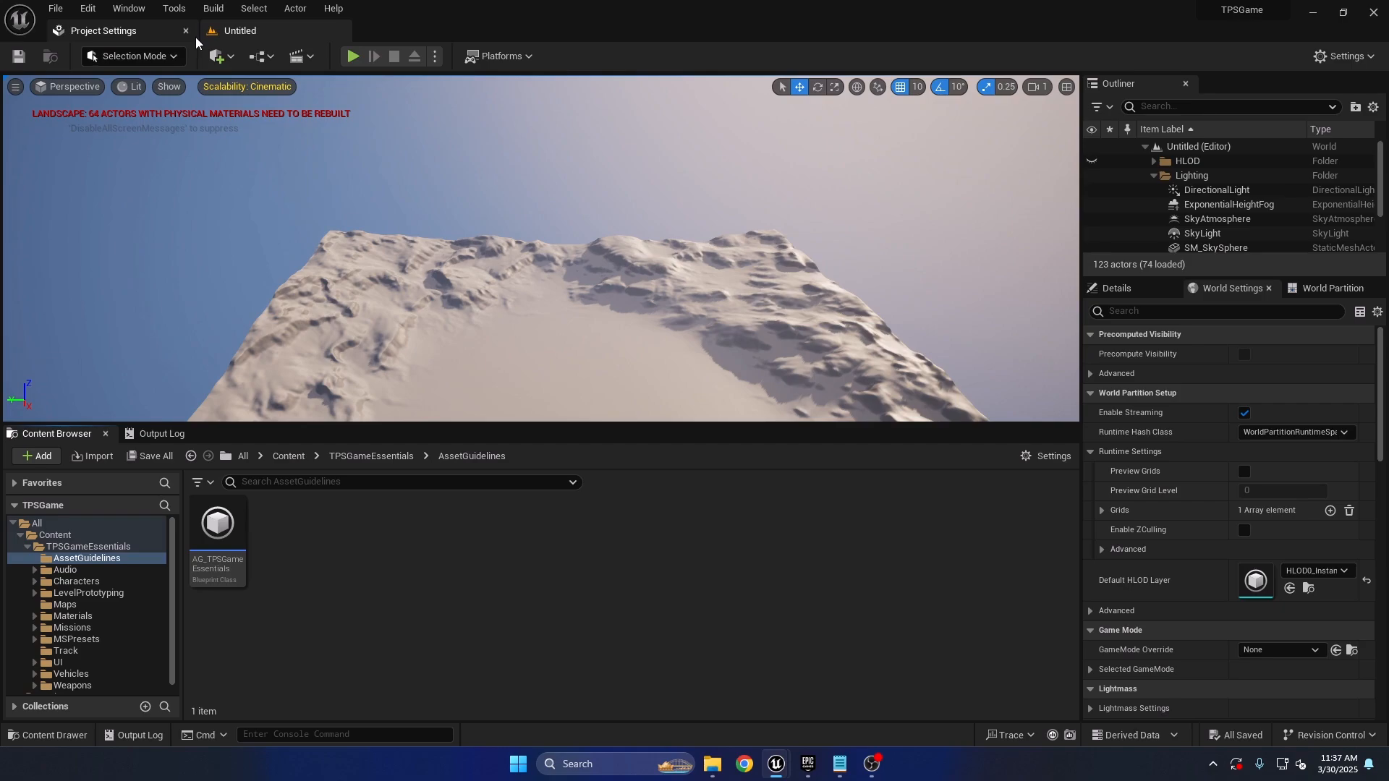
# Create a new folder named TPSGame in the Content root, alongside the TPSGameEssentials folder.
pyautogui.moveTo(571, 222)
pyautogui.mouseDown(button='right')
pyautogui.moveTo(575, 250)
pyautogui.moveTo(506, 238)
pyautogui.moveTo(574, 222)
pyautogui.mouseUp(button='right')
pyautogui.click(470, 566)
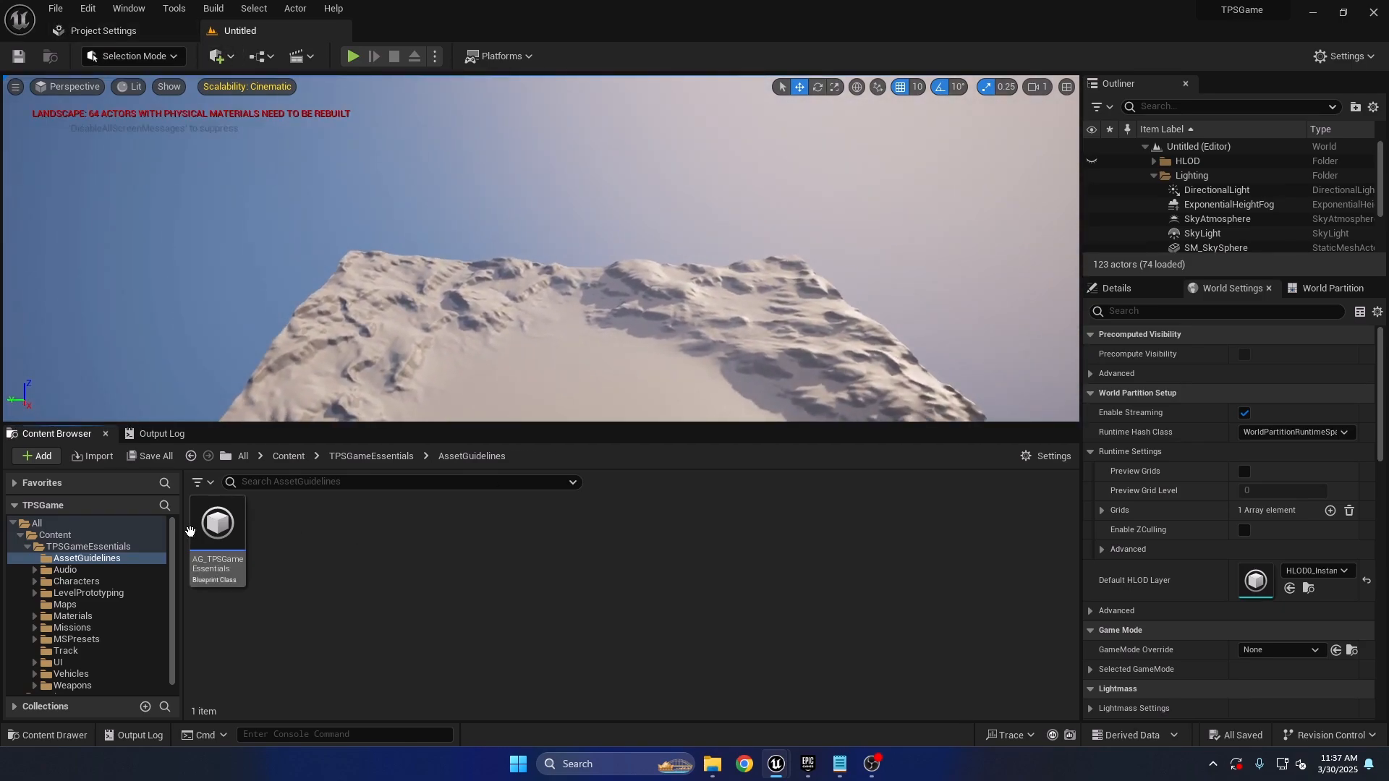
pyautogui.click(73, 524)
pyautogui.click(84, 535)
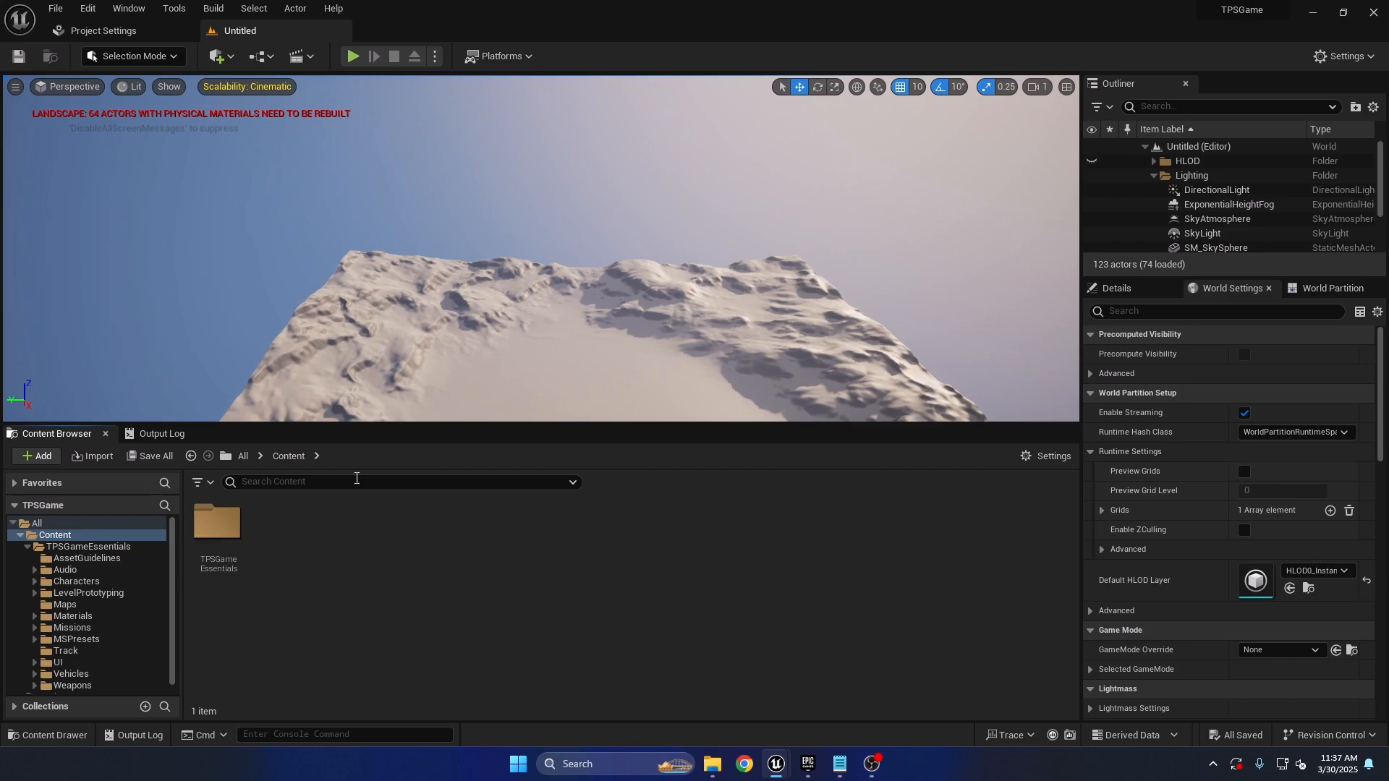
pyautogui.rightClick(365, 566)
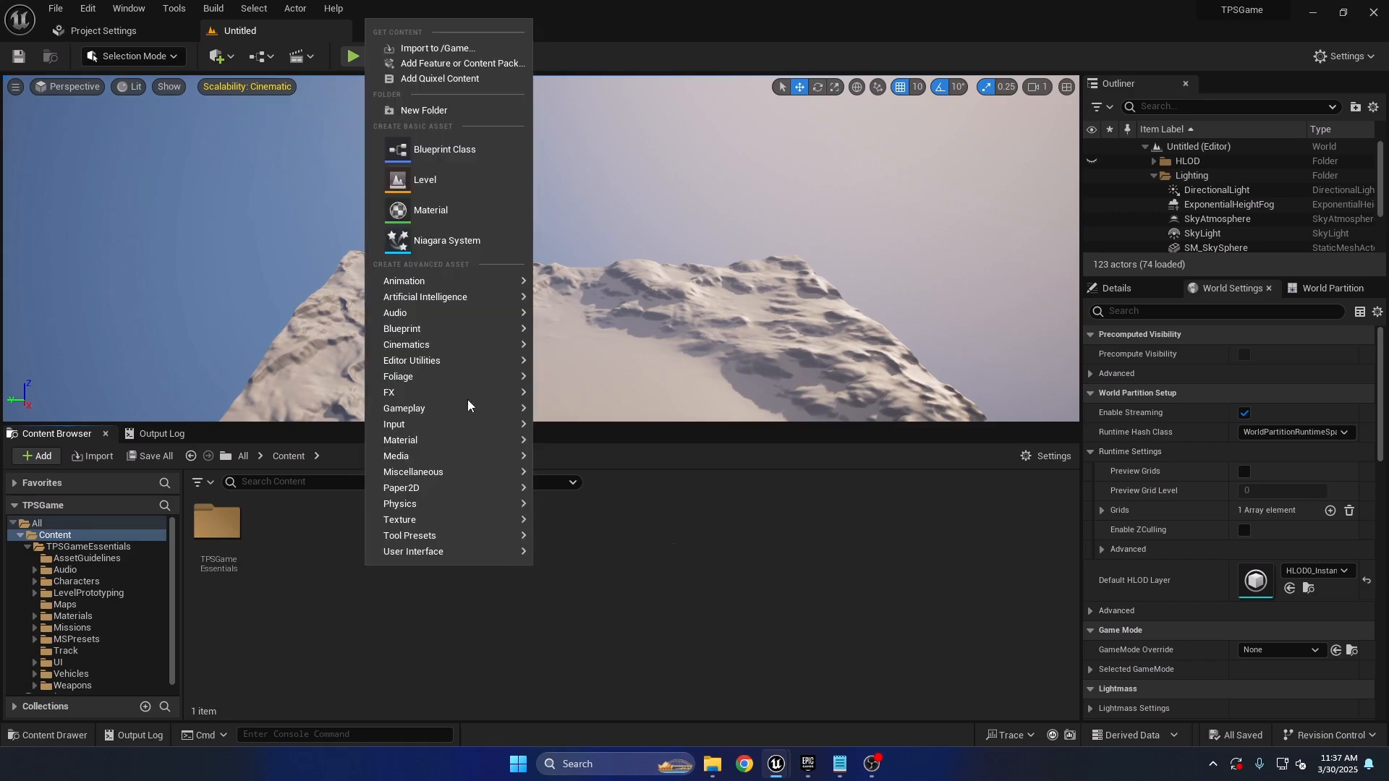
pyautogui.click(135, 563)
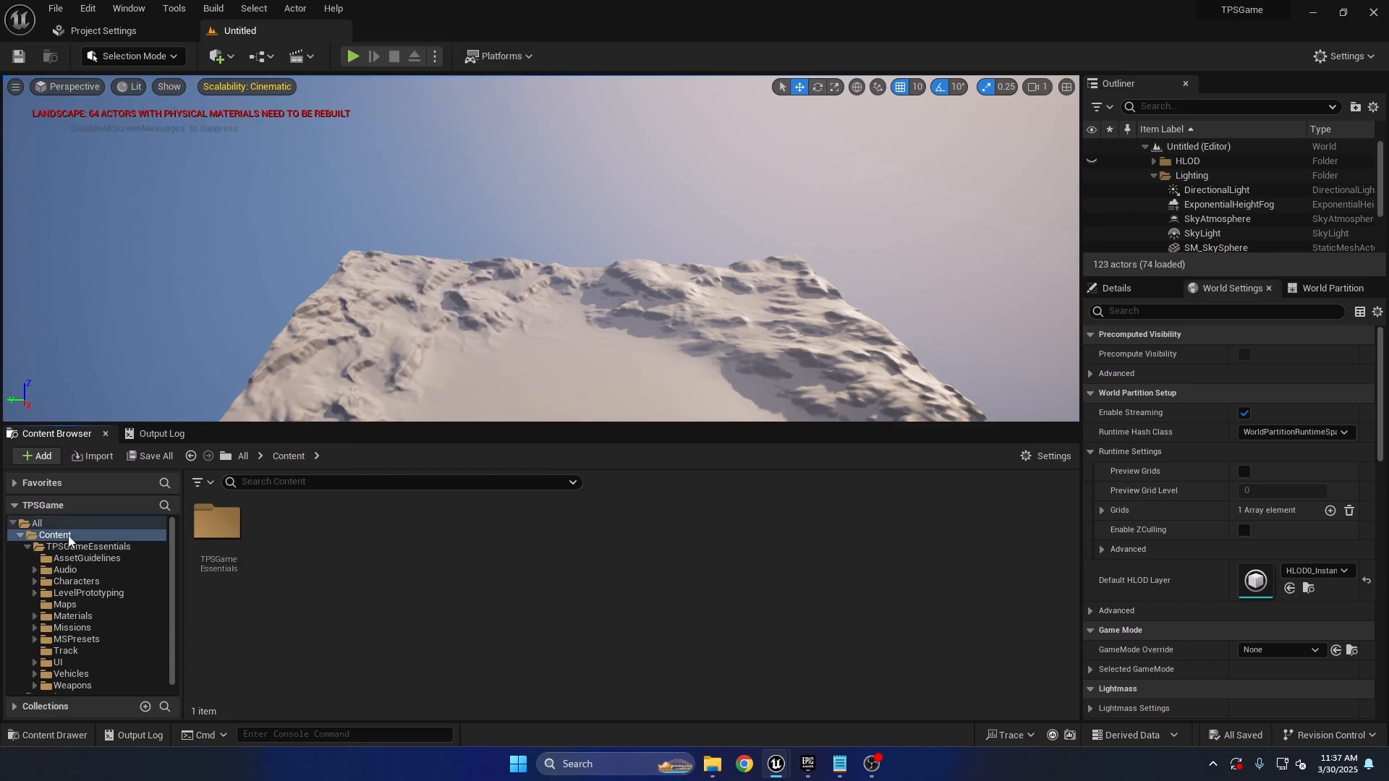
pyautogui.rightClick(475, 563)
pyautogui.click(530, 107)
pyautogui.write('TPSGame')
pyautogui.press('Return')
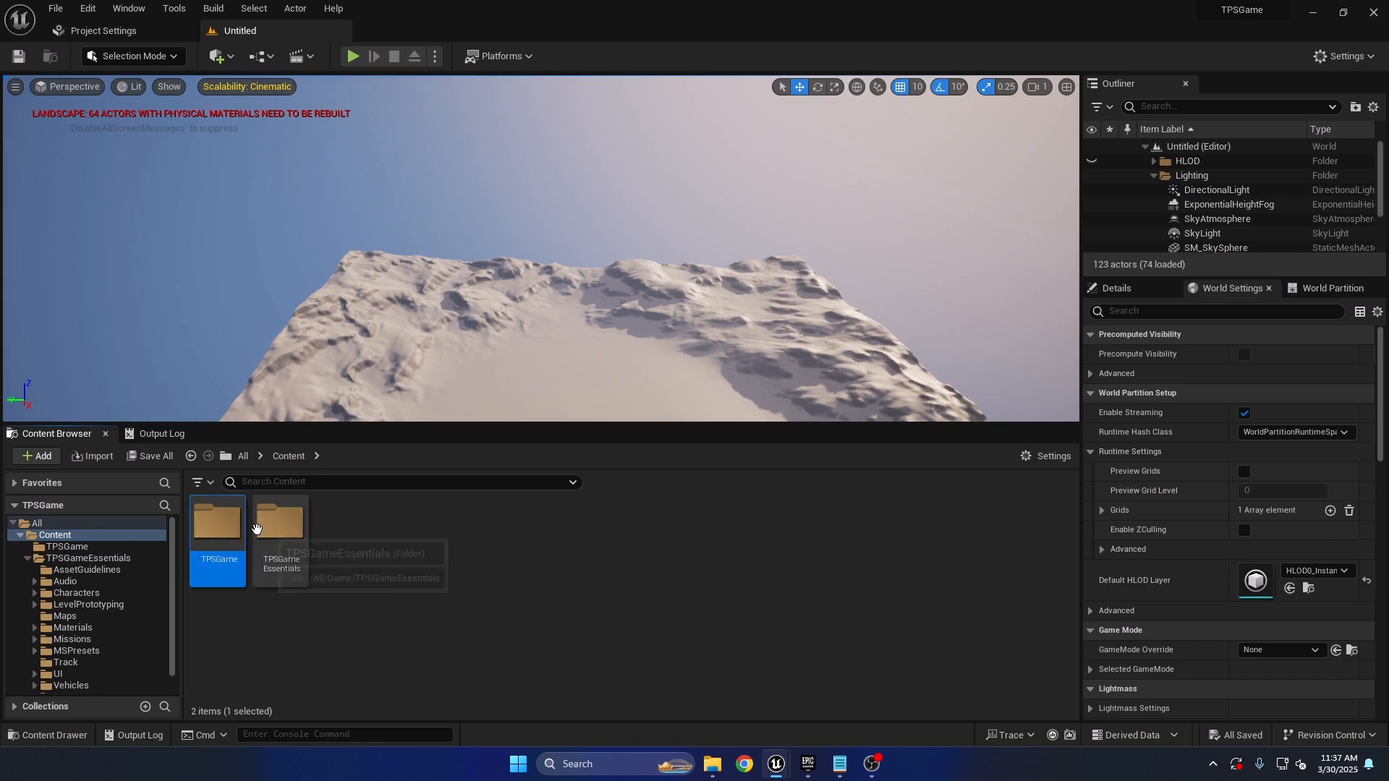
pyautogui.click(279, 550)
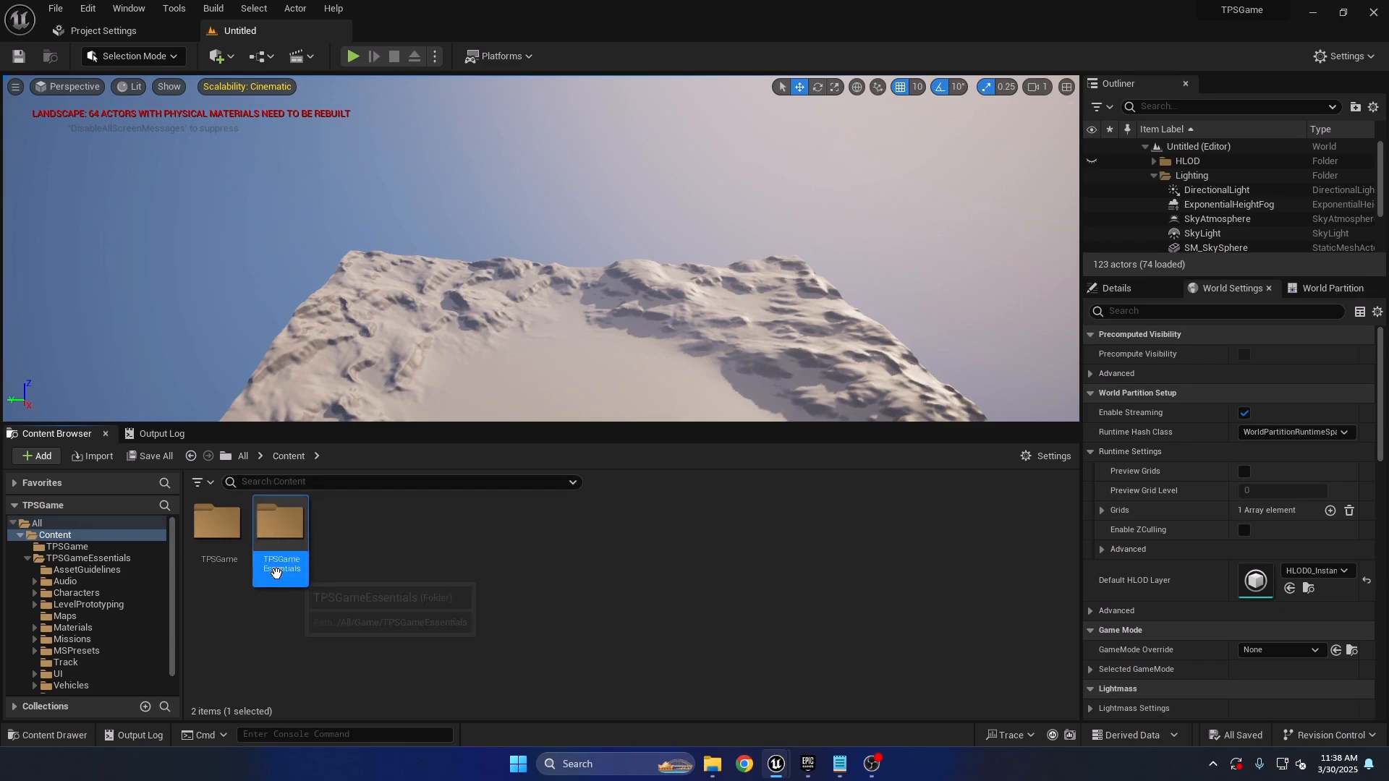
# Create a folder named Maps inside the Content/TPSGame folder.
pyautogui.click(349, 566)
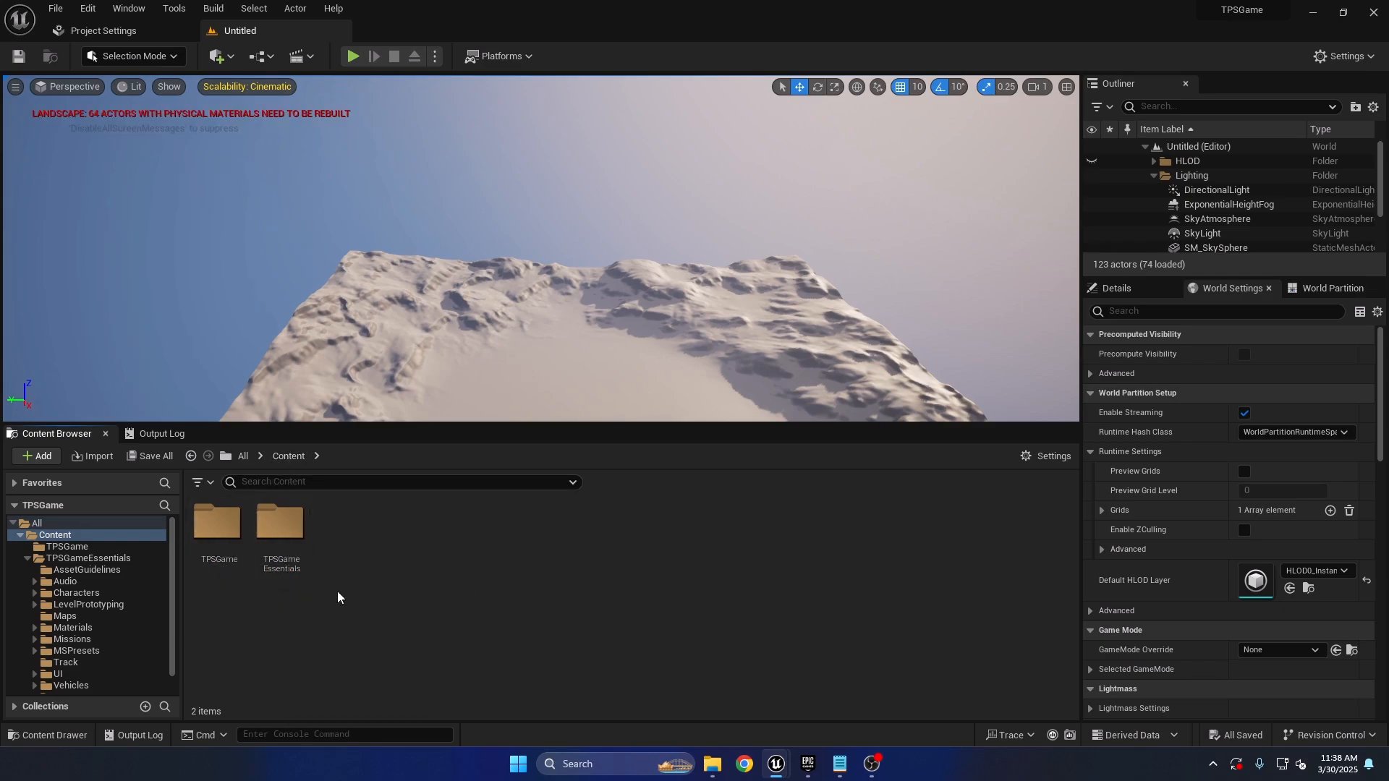
pyautogui.click(217, 549)
pyautogui.doubleClick(217, 538)
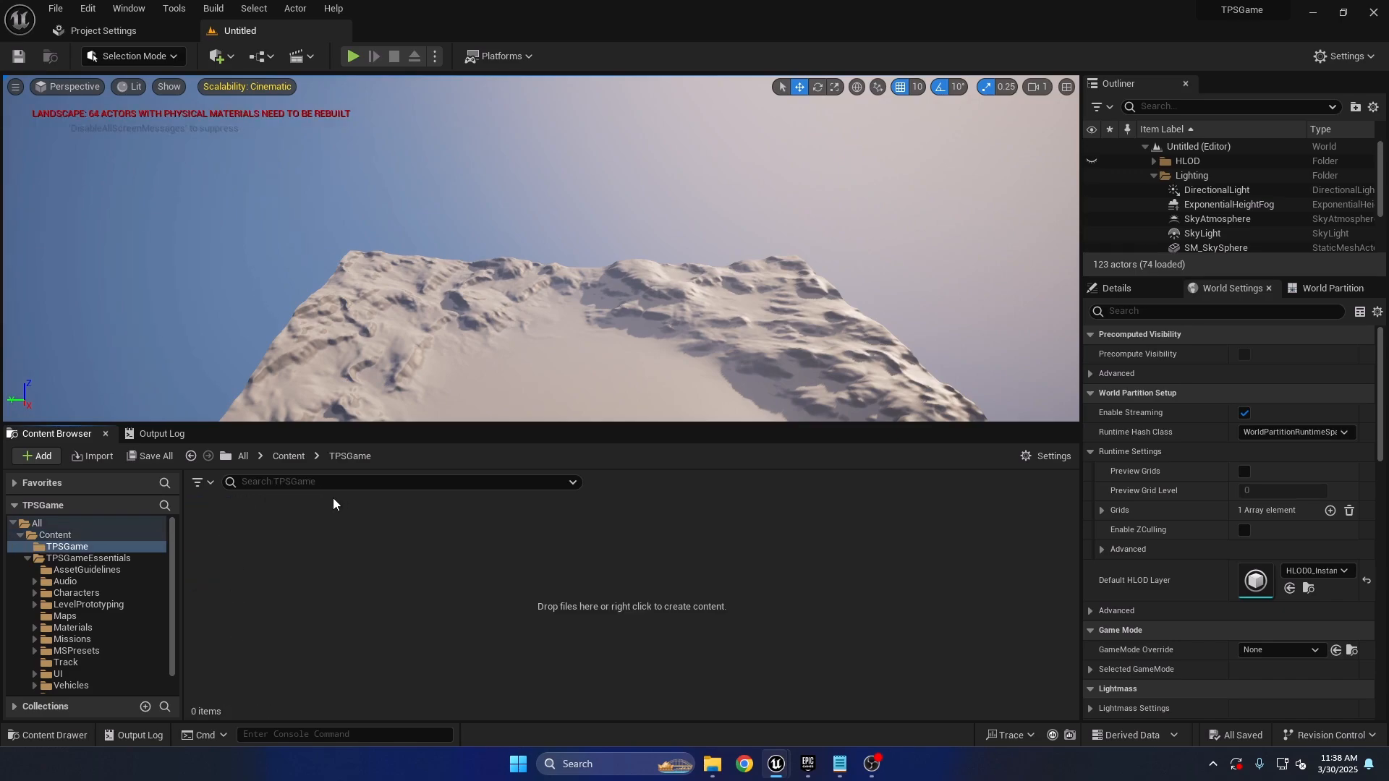
pyautogui.rightClick(388, 592)
pyautogui.click(364, 557)
pyautogui.moveTo(777, 761)
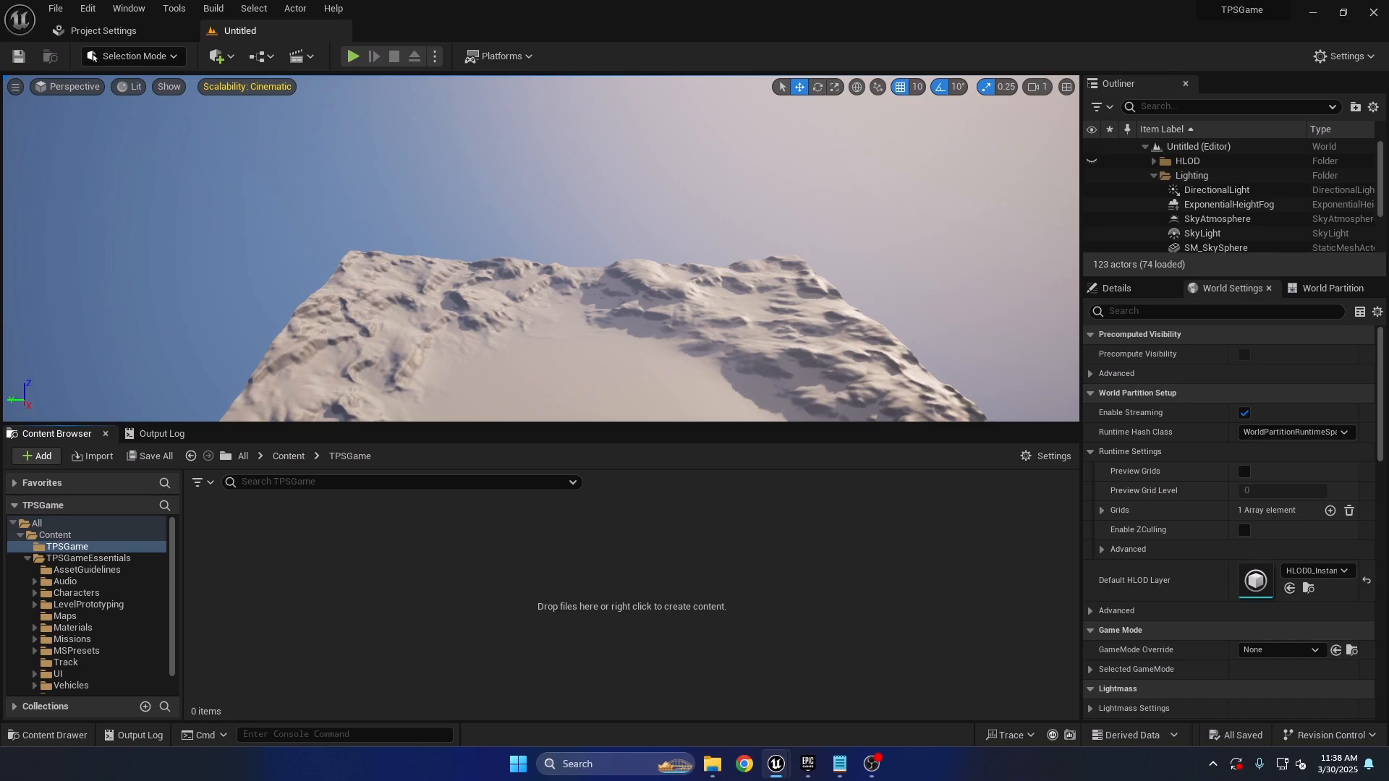
pyautogui.rightClick(294, 622)
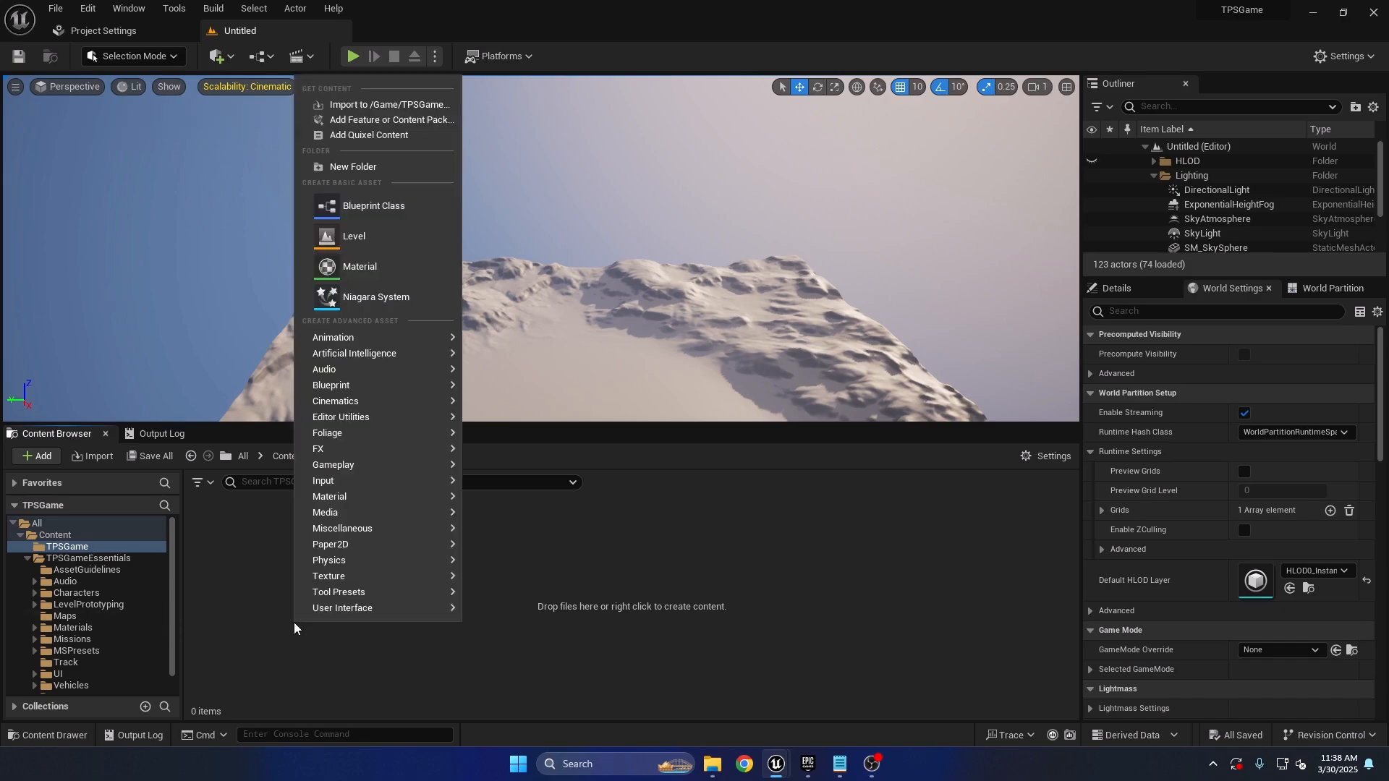
pyautogui.click(361, 167)
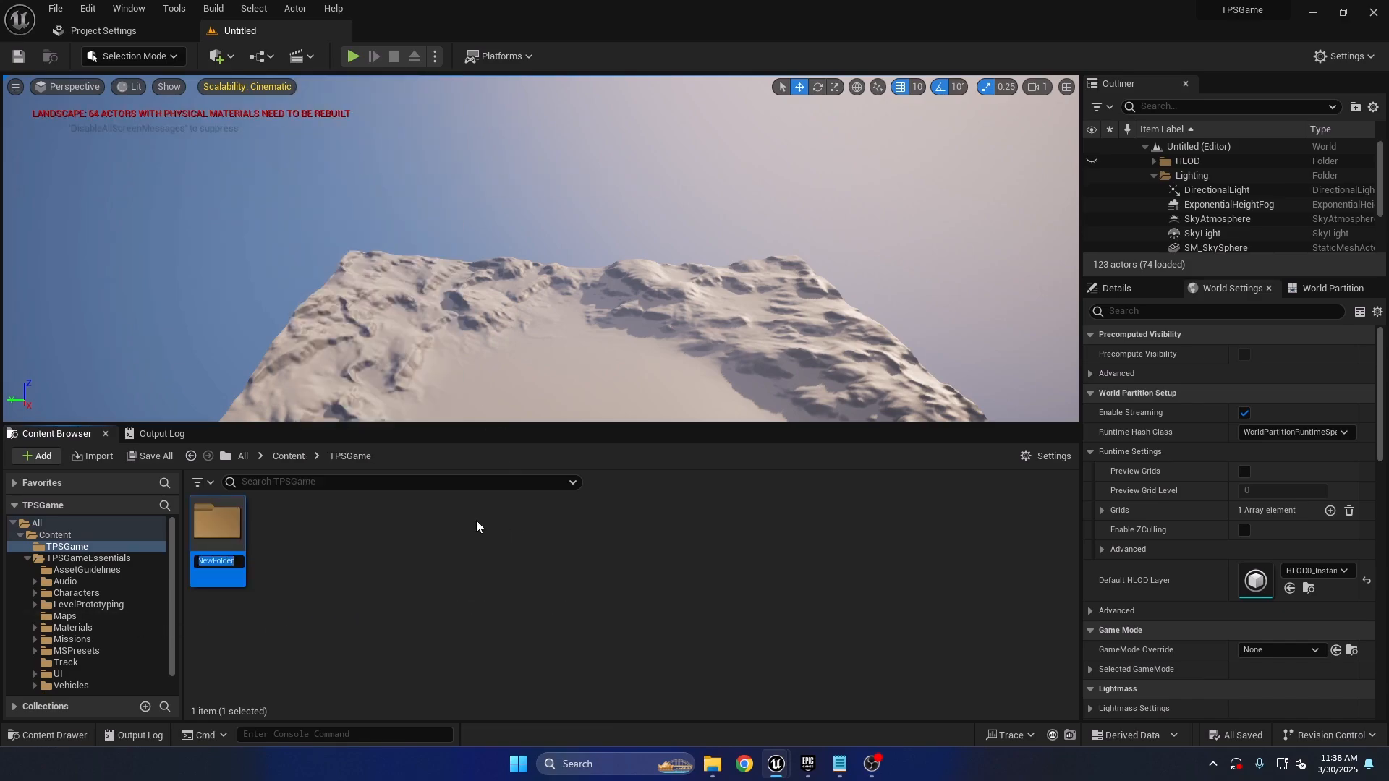
pyautogui.write('Maps')
pyautogui.click(406, 539)
# Create a subfolder named ShowcaseMap inside TPSGame/Maps.
pyautogui.doubleClick(240, 554)
pyautogui.rightClick(306, 559)
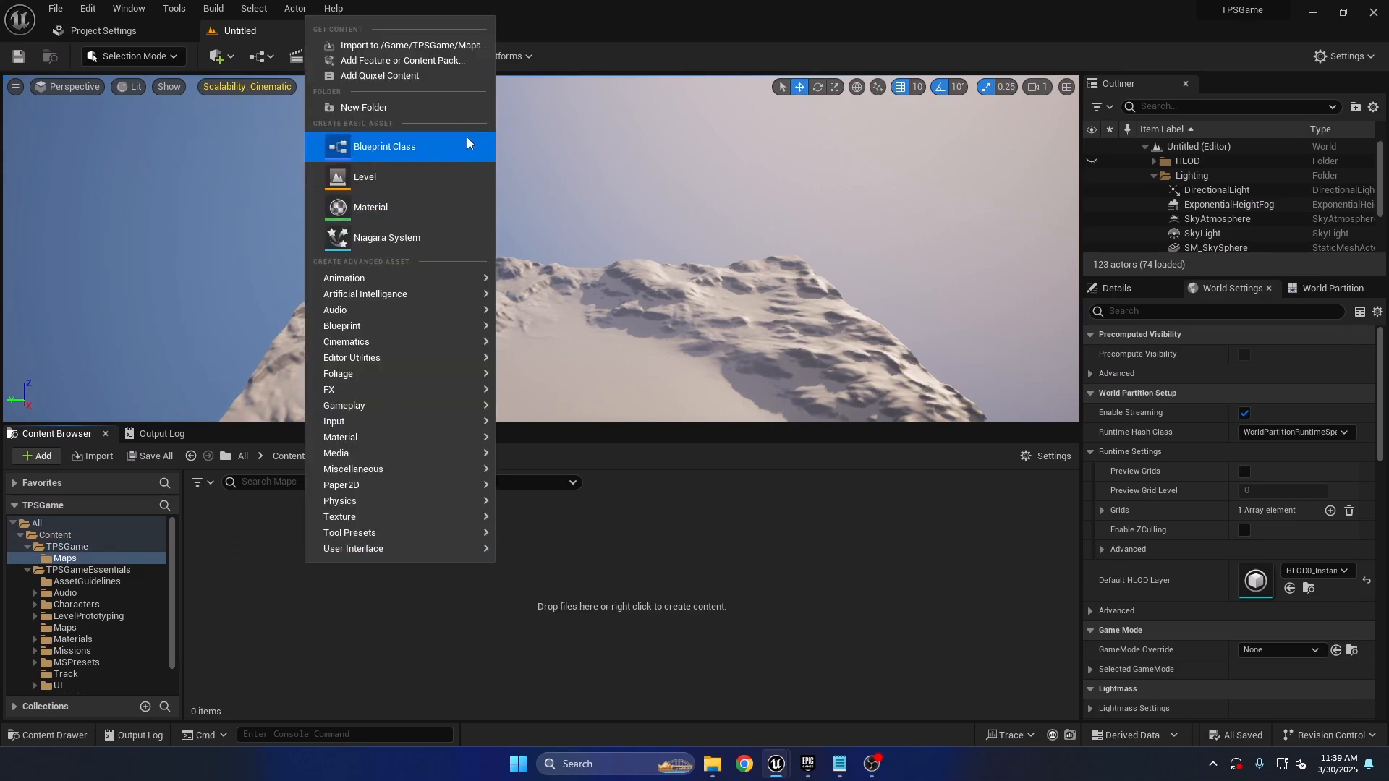
pyautogui.click(353, 107)
pyautogui.write('Sho')
pyautogui.write('wcaseMap')
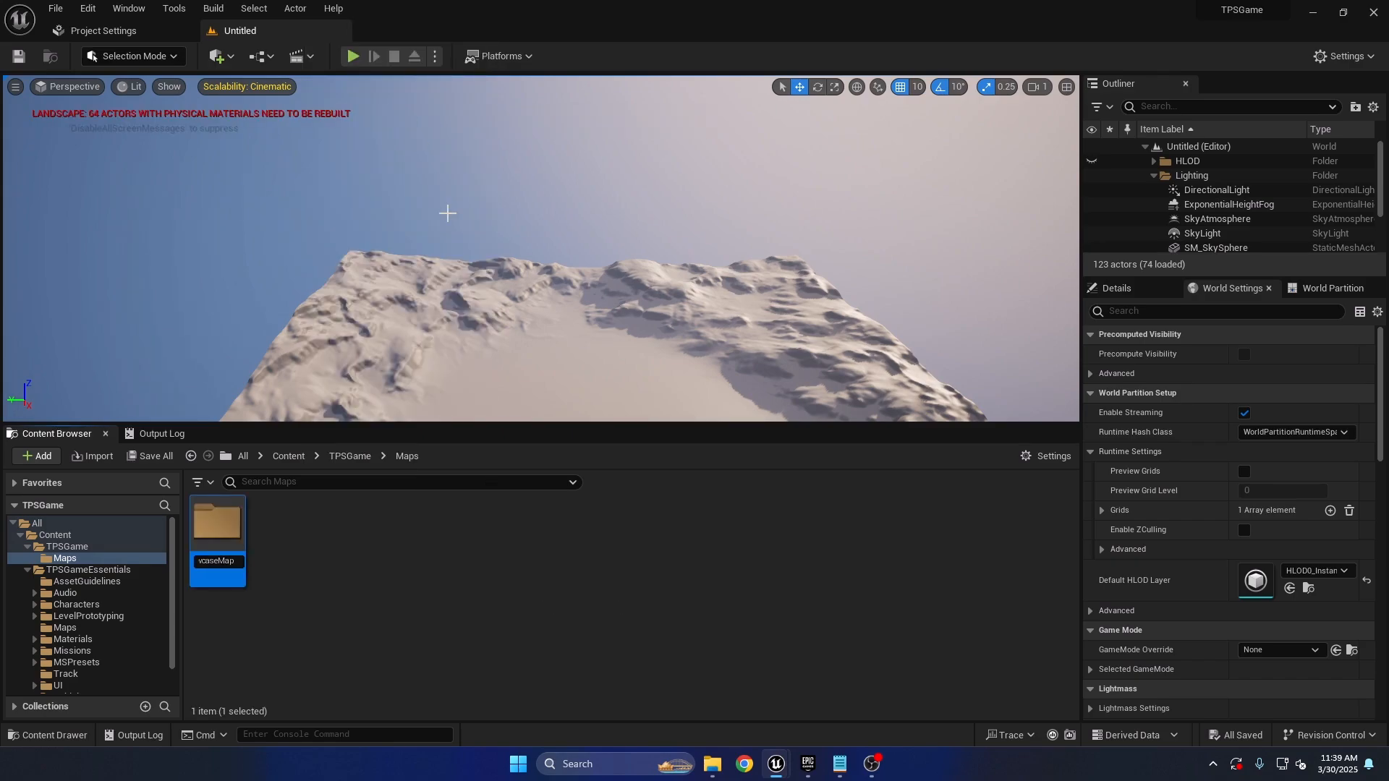
pyautogui.click(137, 134)
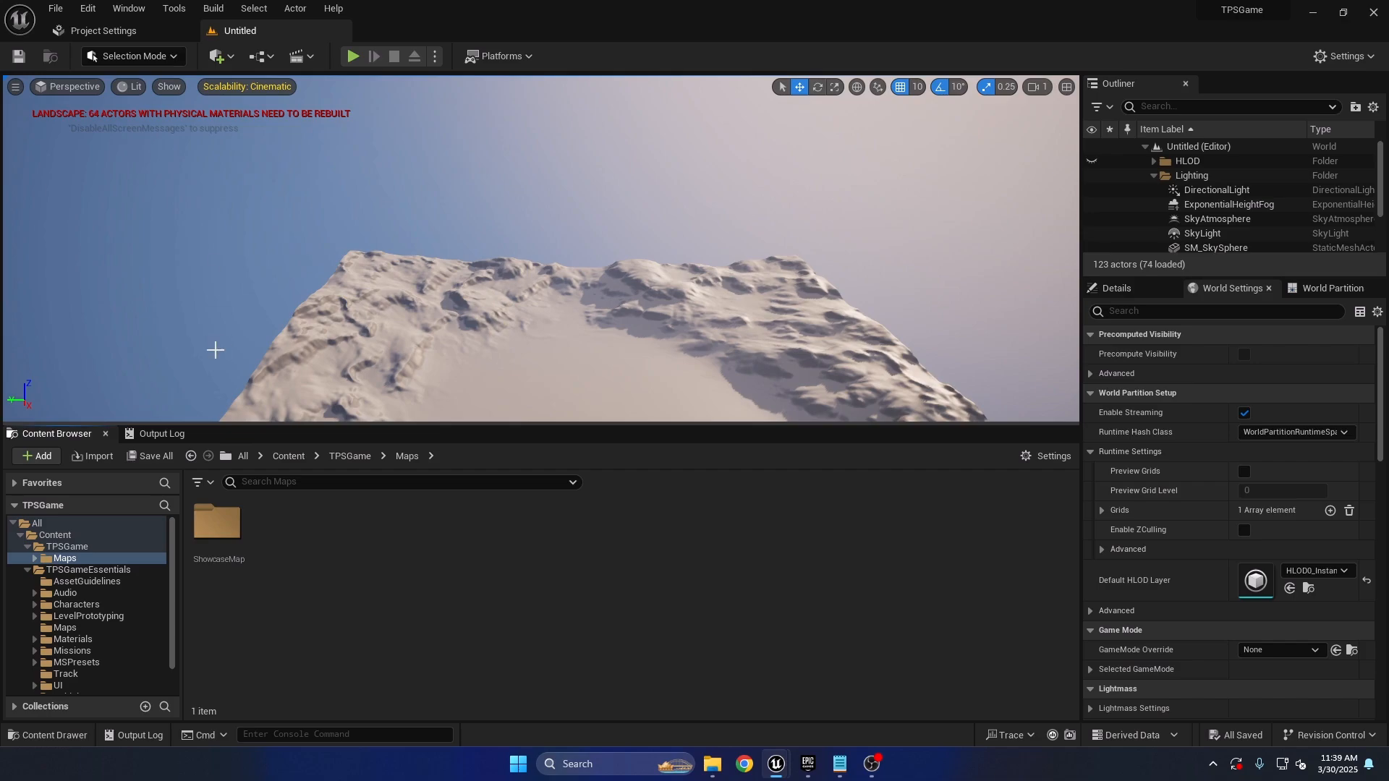
pyautogui.moveTo(272, 383)
pyautogui.mouseDown(button='right')
pyautogui.moveTo(266, 397)
pyautogui.moveTo(291, 402)
pyautogui.mouseUp(button='right')
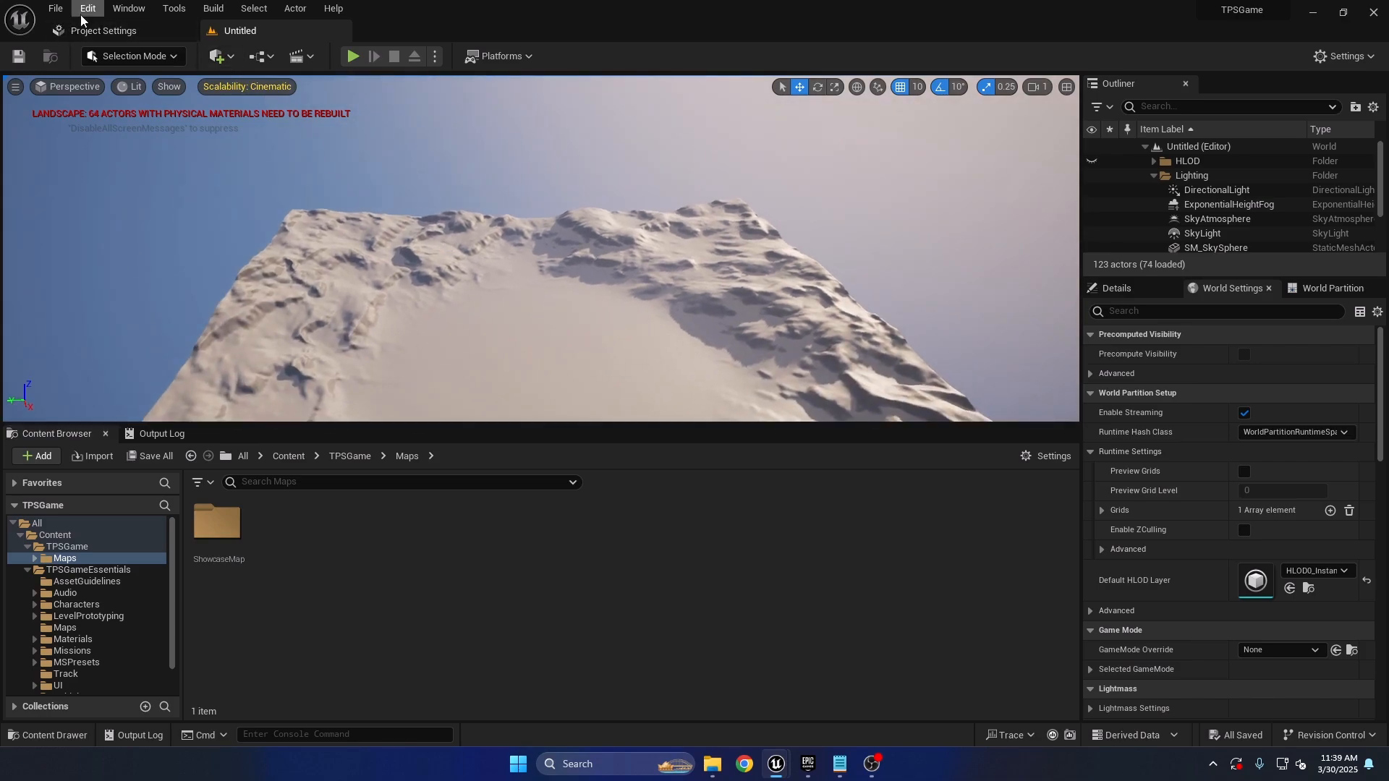
pyautogui.click(60, 13)
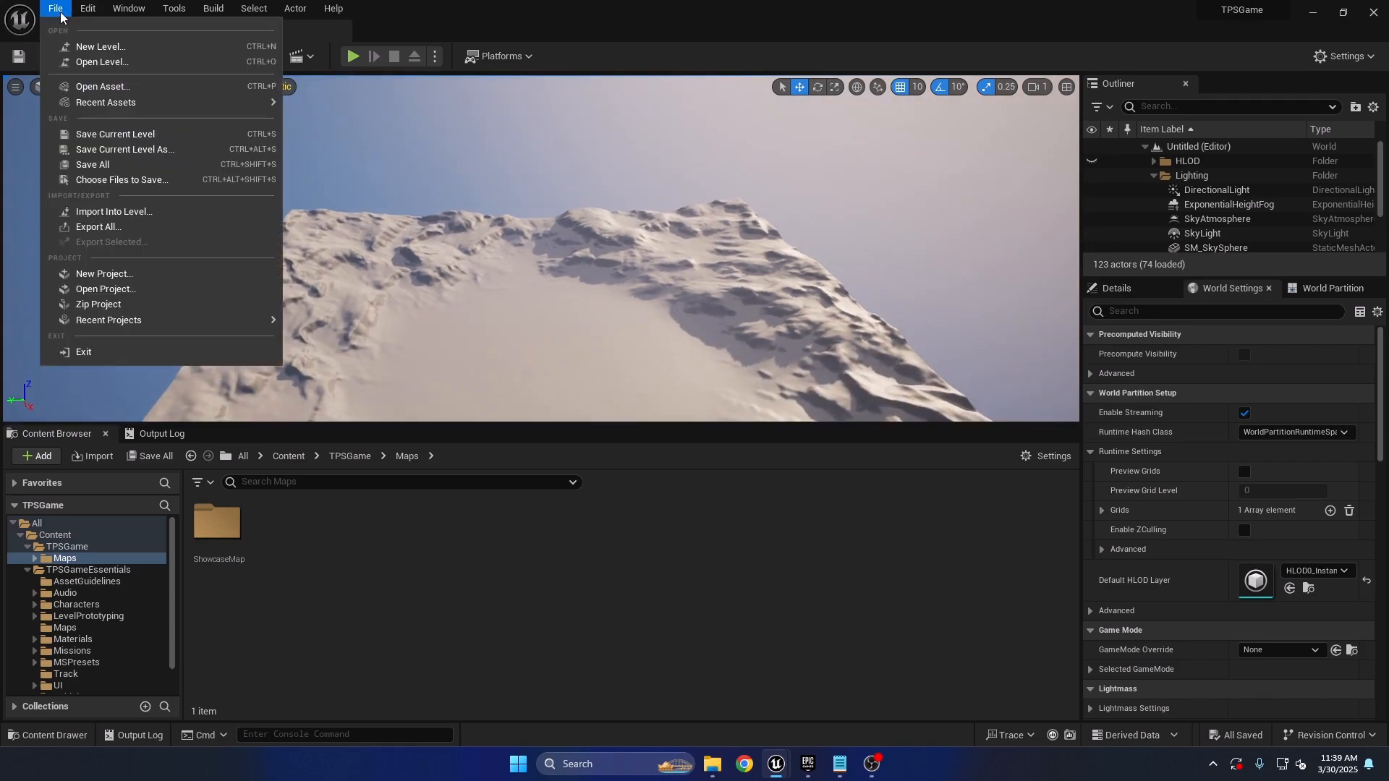
pyautogui.click(162, 137)
pyautogui.moveTo(631, 139); pyautogui.dragTo(467, 147)
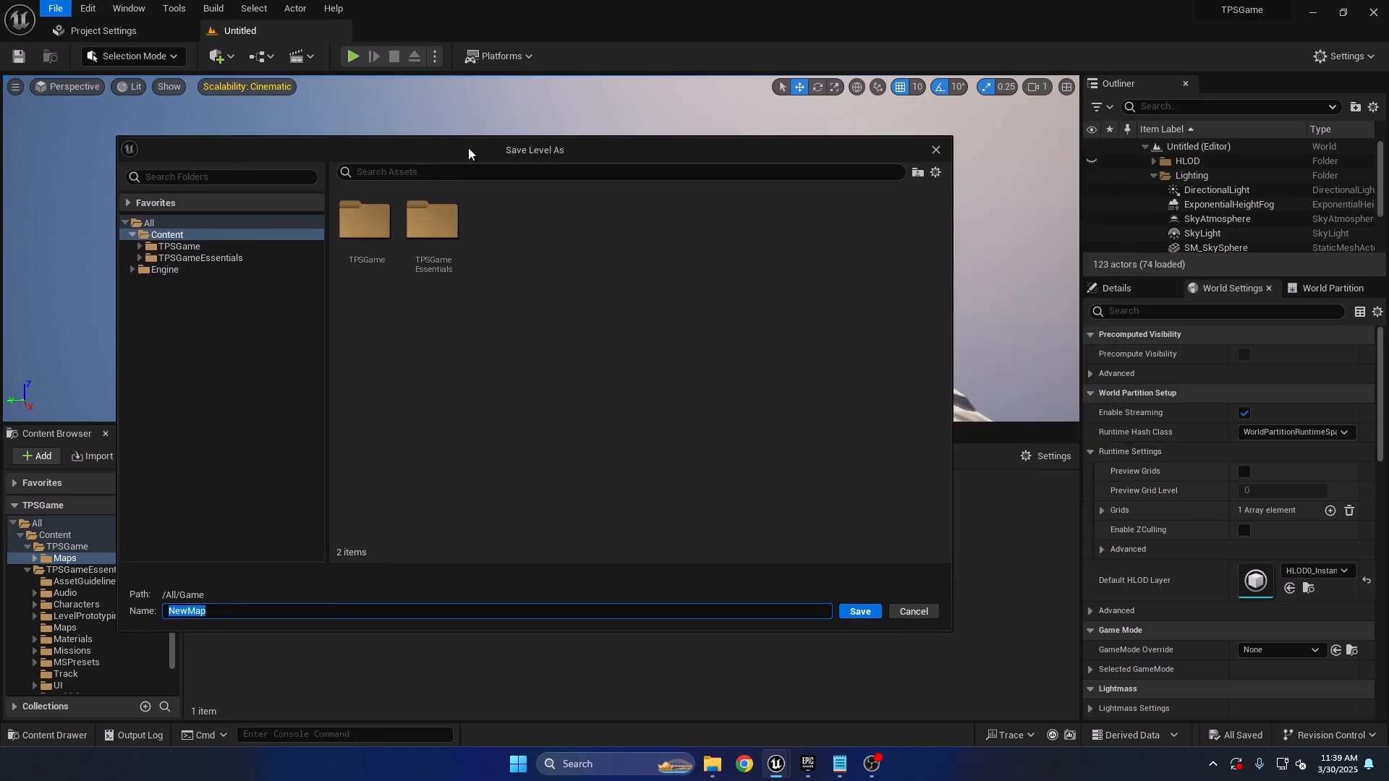
pyautogui.click(936, 150)
# Create a new level from the Basic template.
pyautogui.click(56, 8)
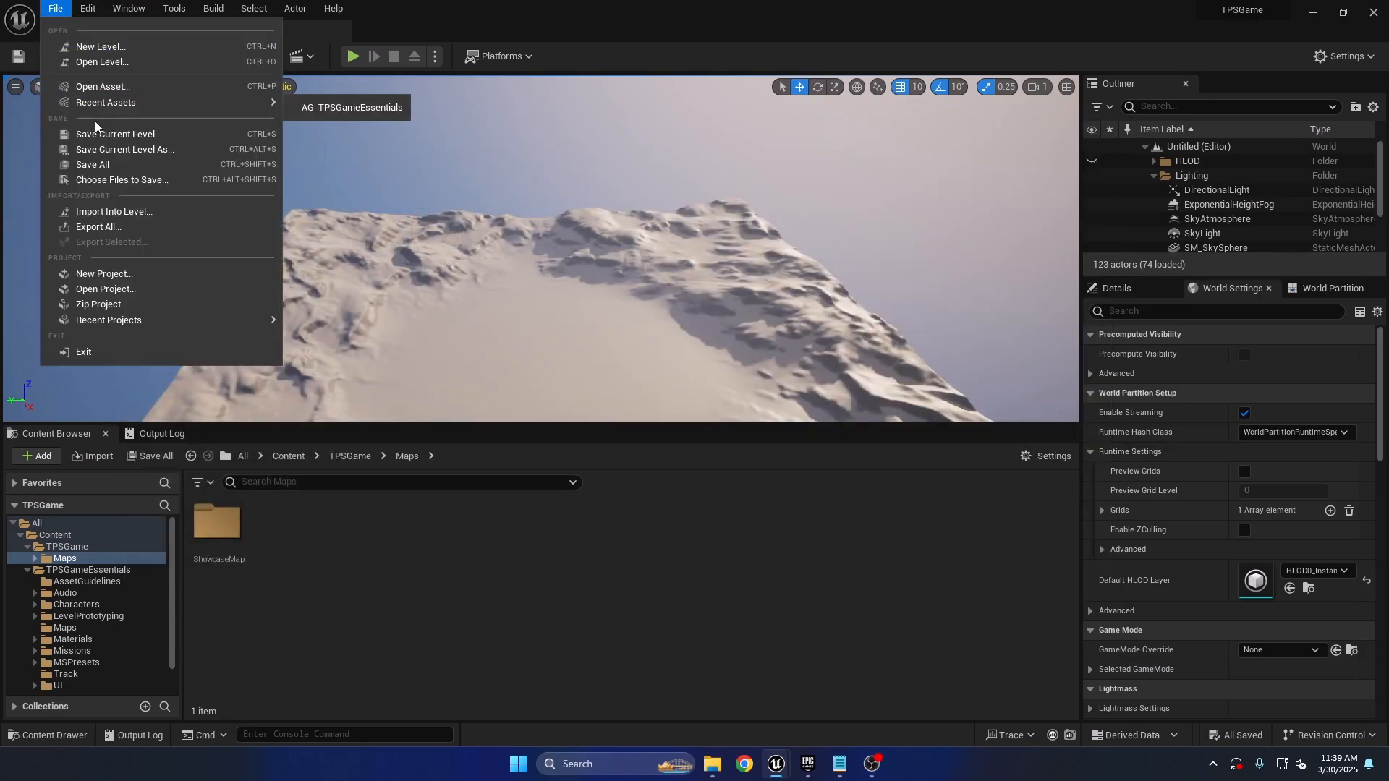
pyautogui.click(108, 47)
pyautogui.moveTo(706, 223); pyautogui.dragTo(625, 223)
pyautogui.click(628, 296)
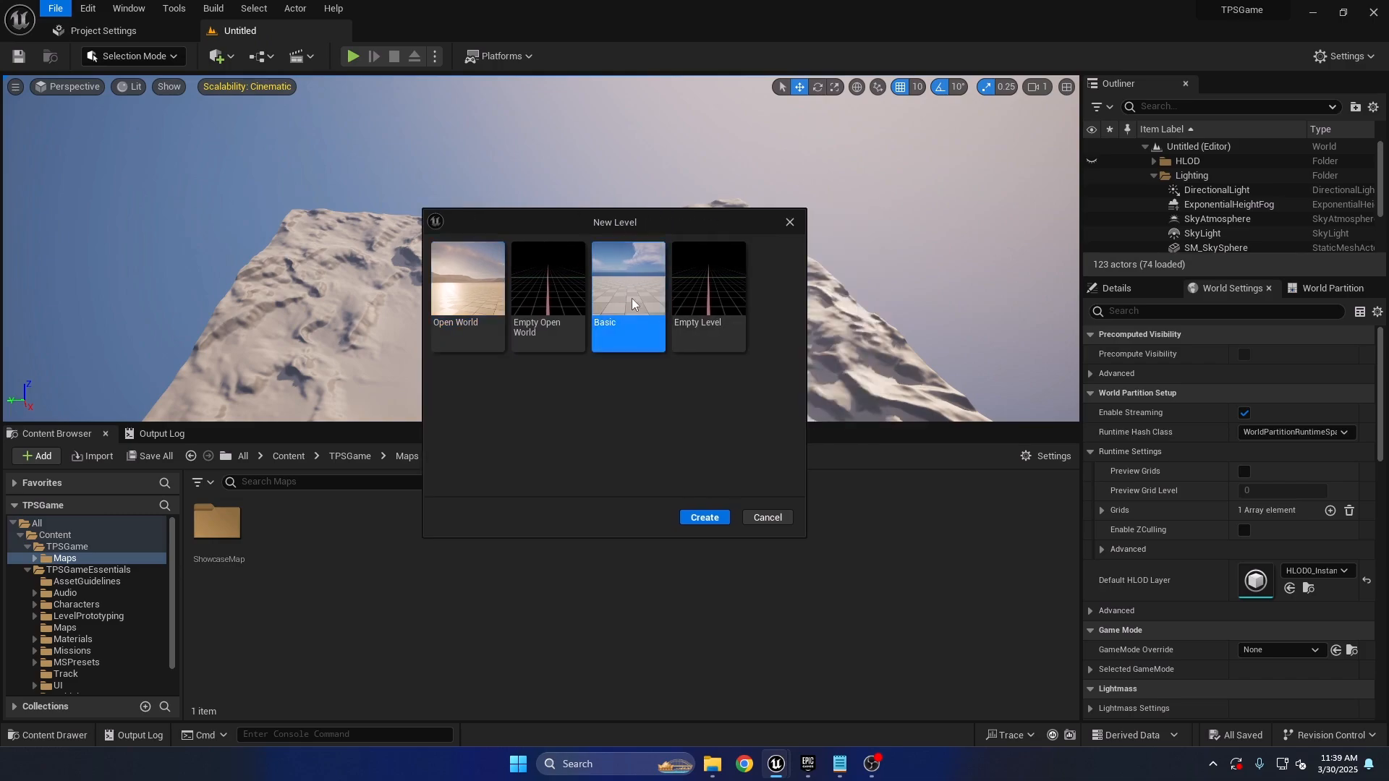
pyautogui.click(707, 517)
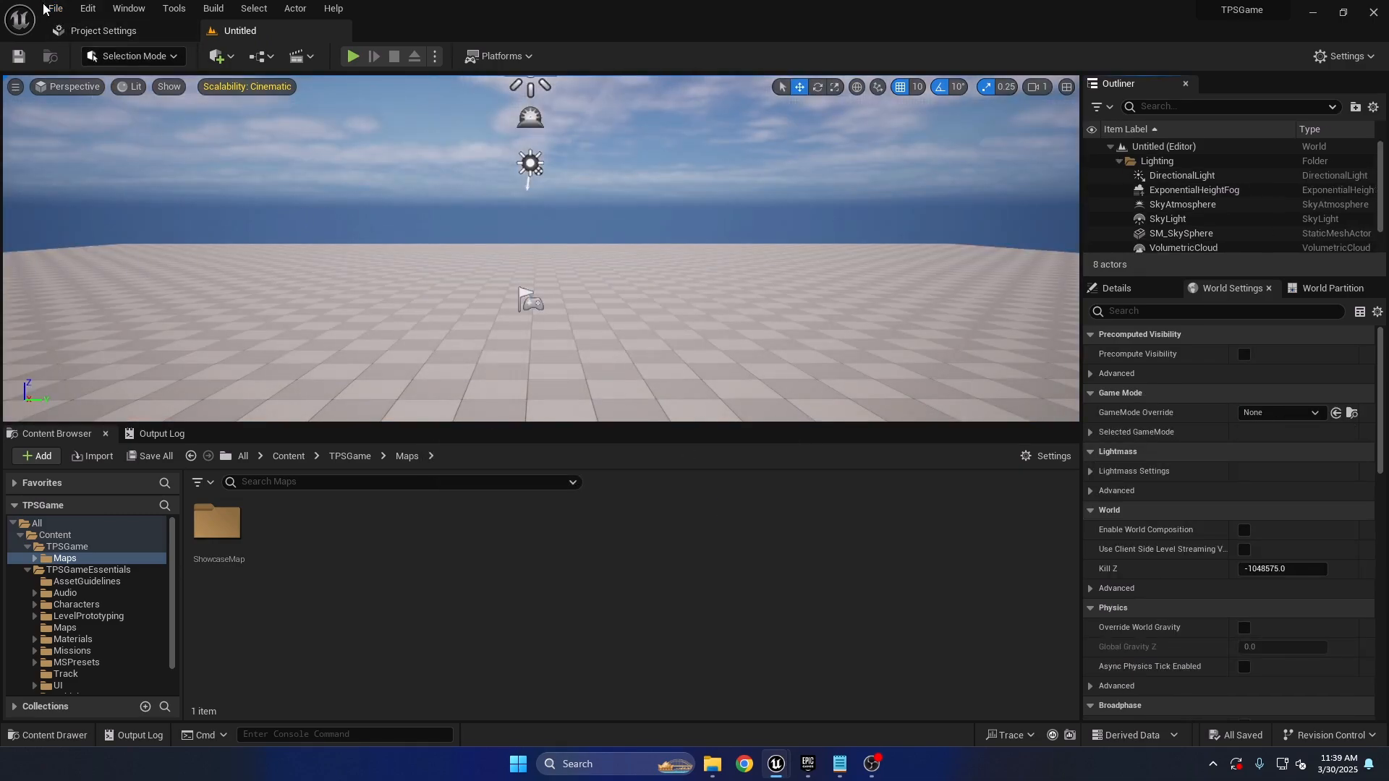
# Save the new level as ShowcaseMap in the TPSGame/Maps/ShowcaseMap folder.
pyautogui.click(51, 9)
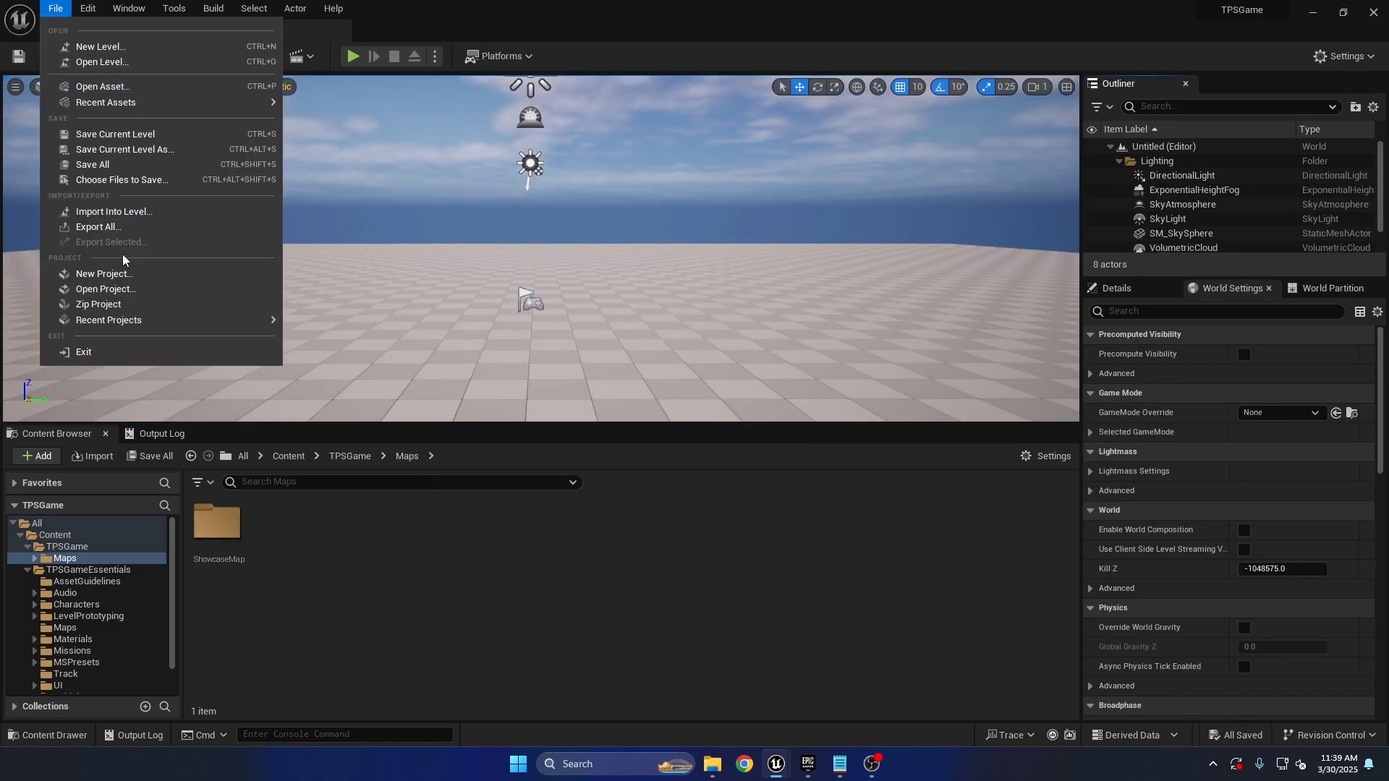
pyautogui.click(142, 154)
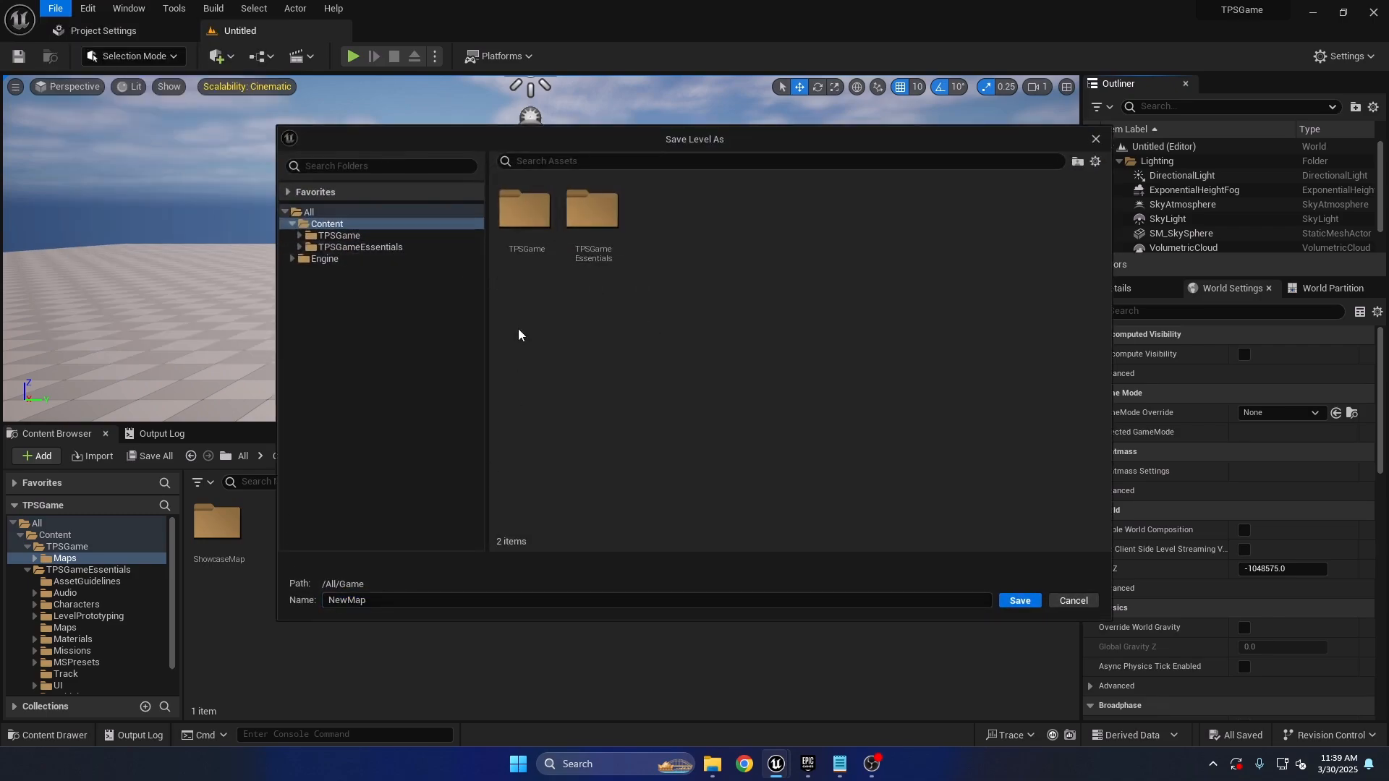
pyautogui.doubleClick(531, 253)
pyautogui.doubleClick(531, 253)
pyautogui.doubleClick(531, 253)
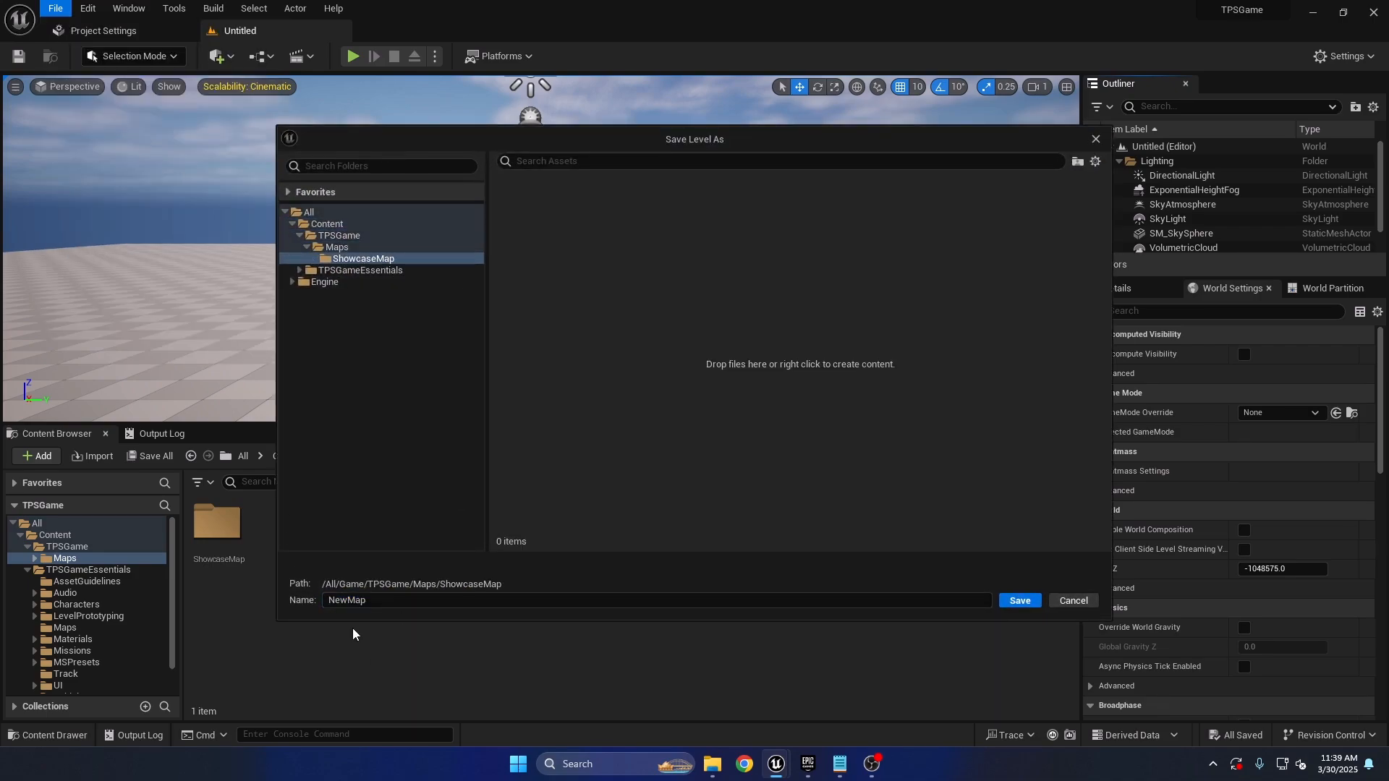
pyautogui.moveTo(348, 601); pyautogui.dragTo(319, 600)
pyautogui.write('Showcase')
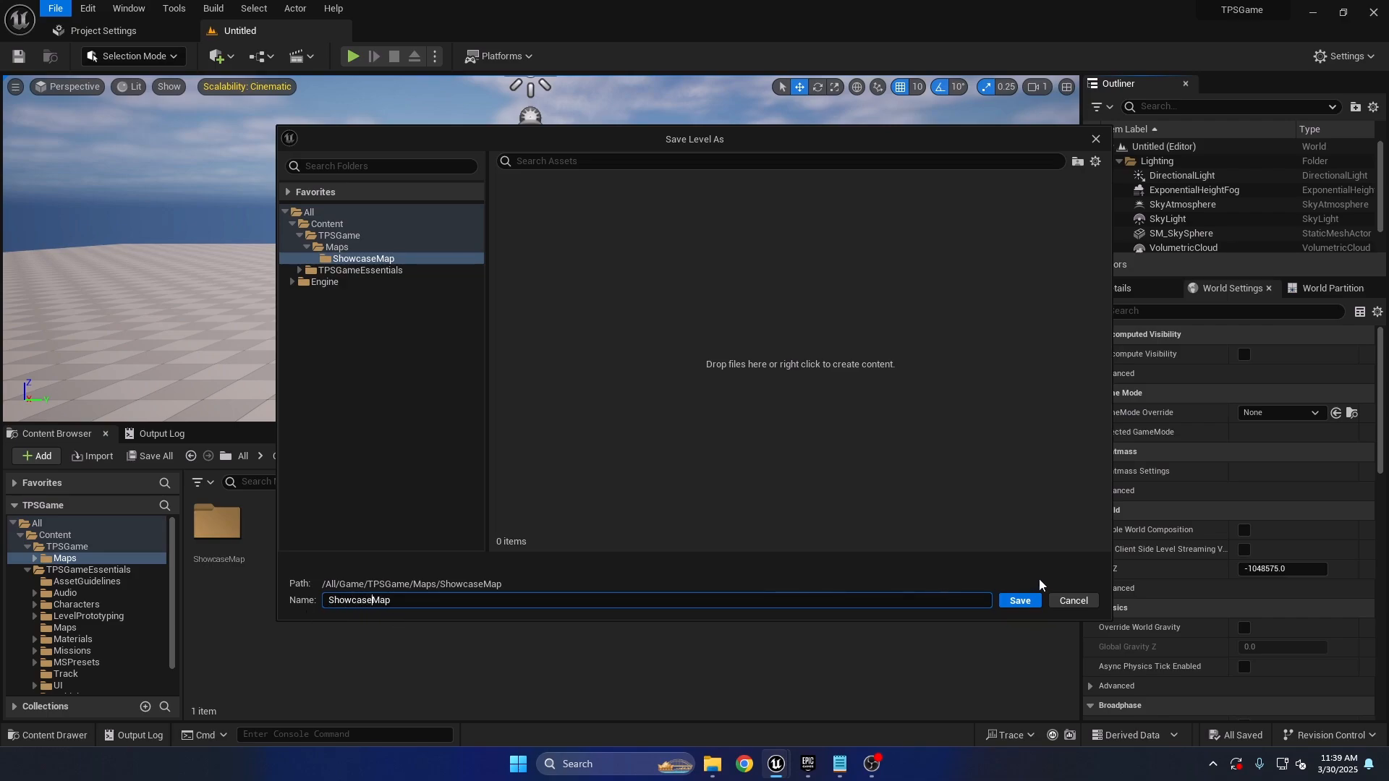
pyautogui.click(1023, 601)
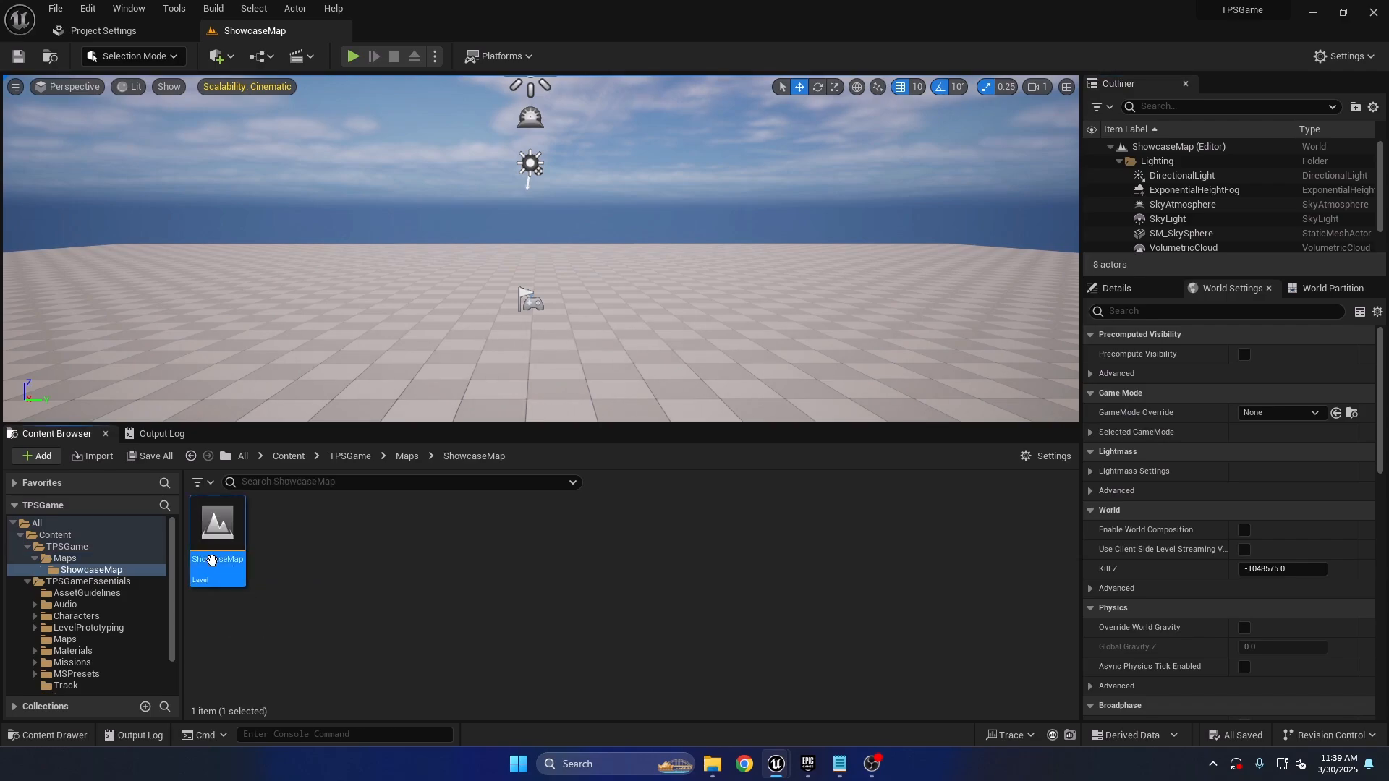
# Assign the ShowcaseMap level as both Editor Startup Map and Game Default Map in the project's Maps & Modes settings.
pyautogui.click(462, 600)
pyautogui.click(244, 558)
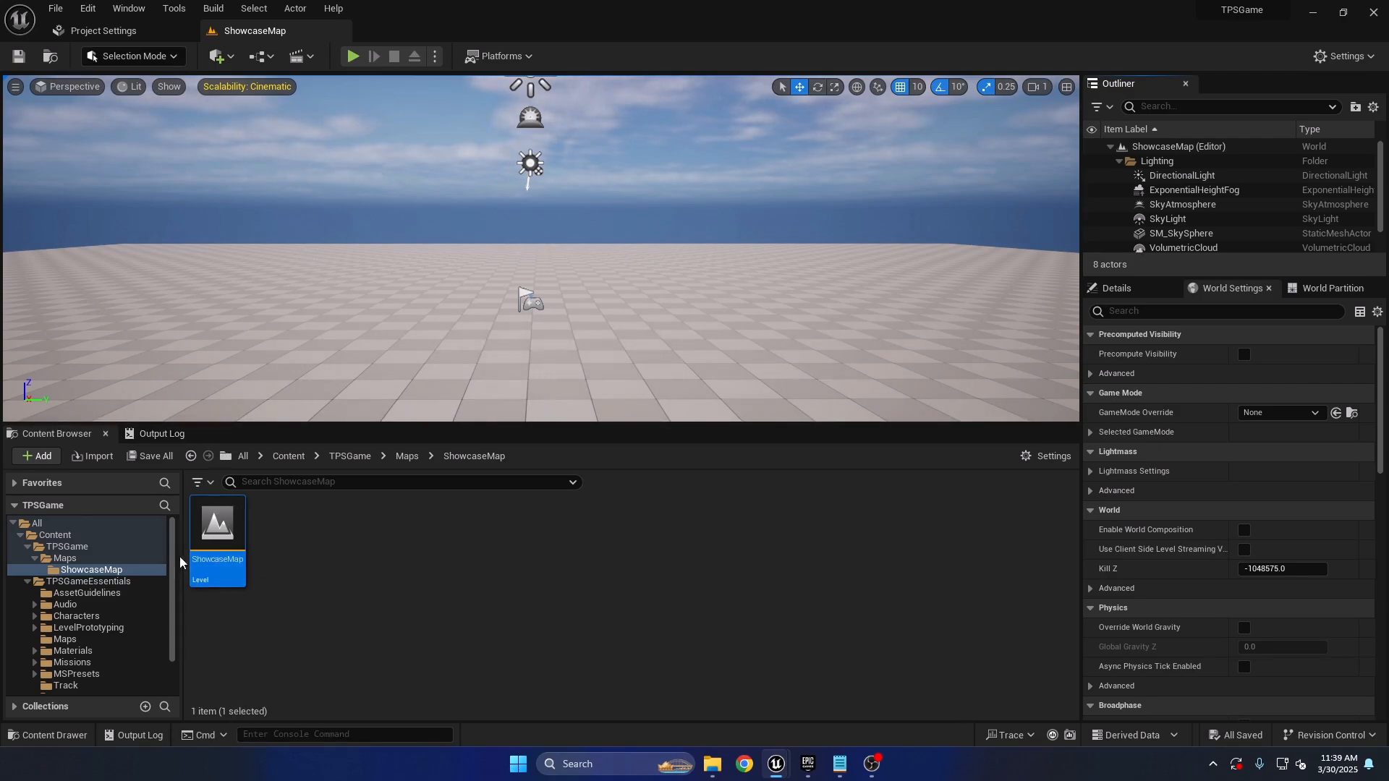
pyautogui.moveTo(349, 234); pyautogui.dragTo(334, 224, button='right')
pyautogui.click(108, 31)
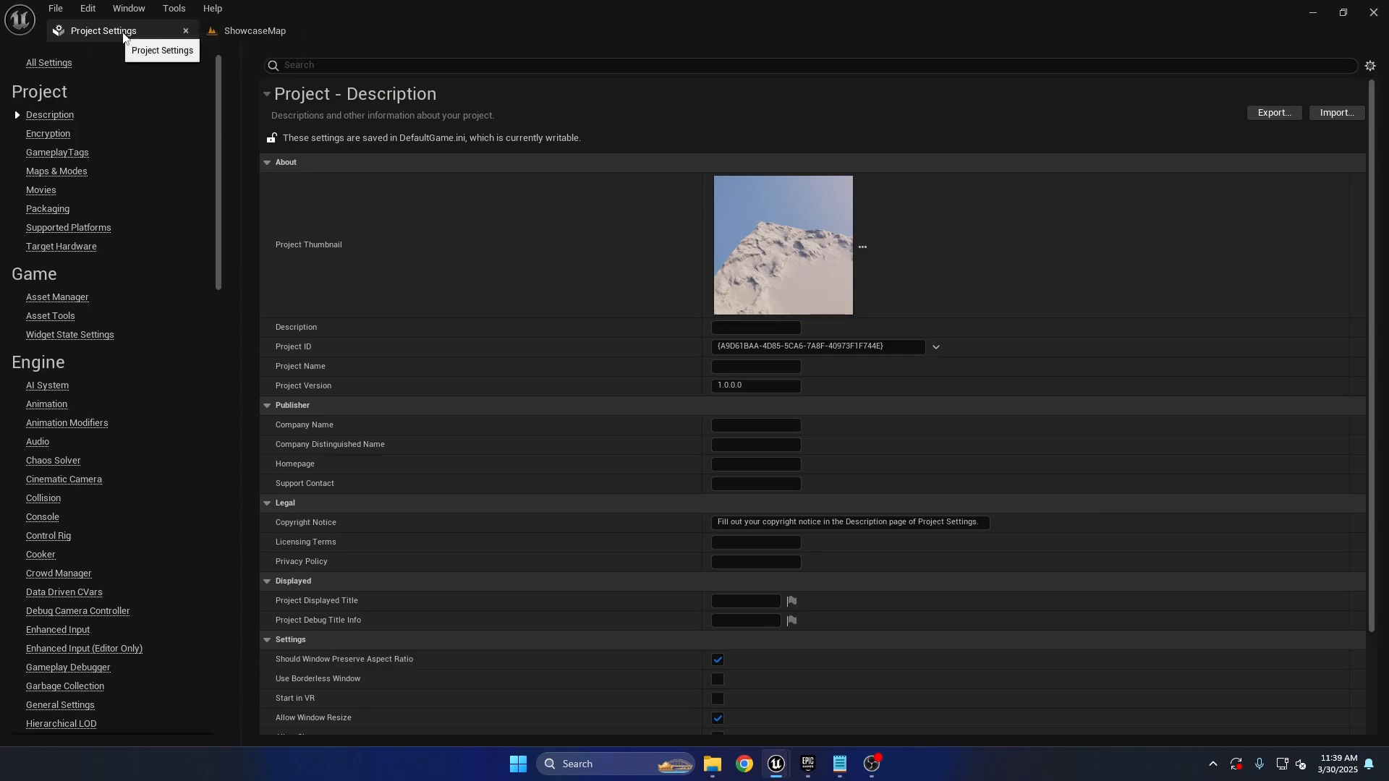
pyautogui.click(186, 31)
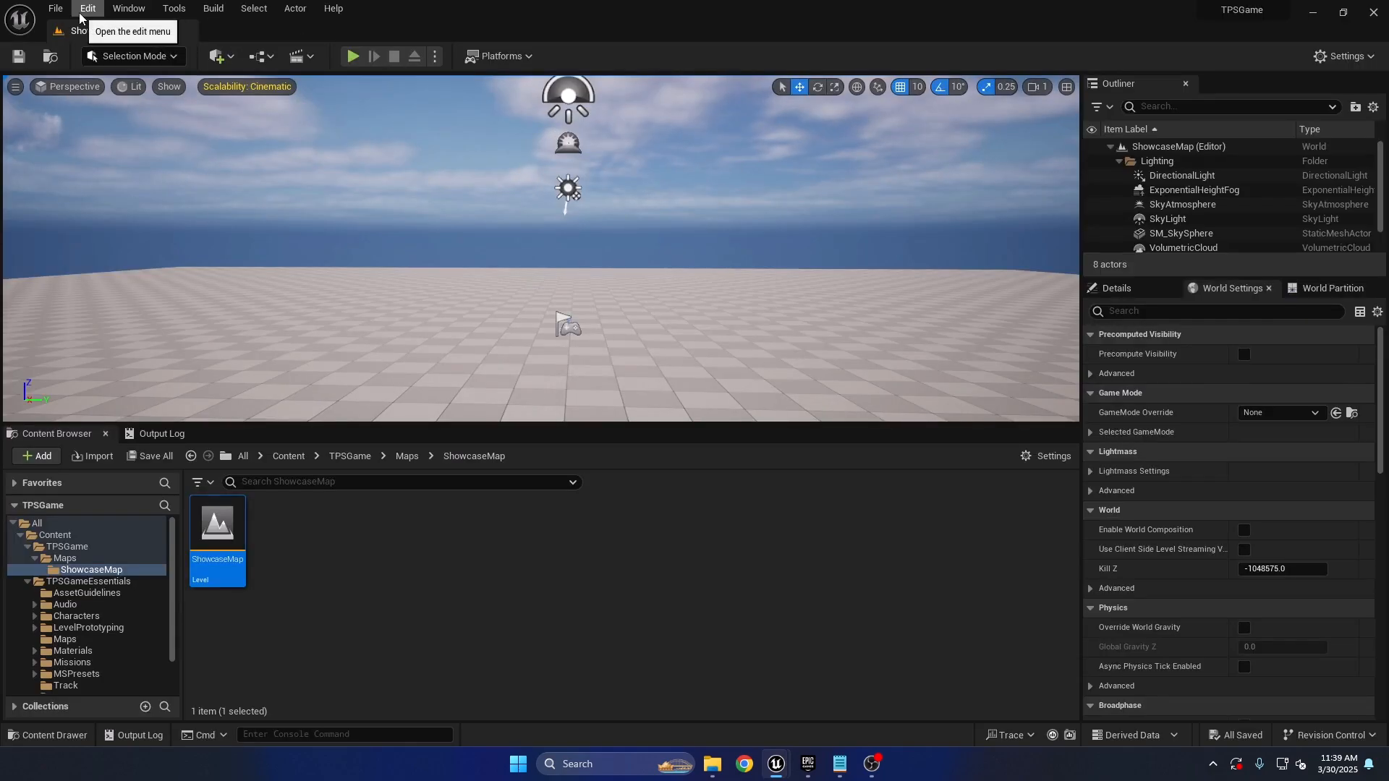
pyautogui.click(89, 10)
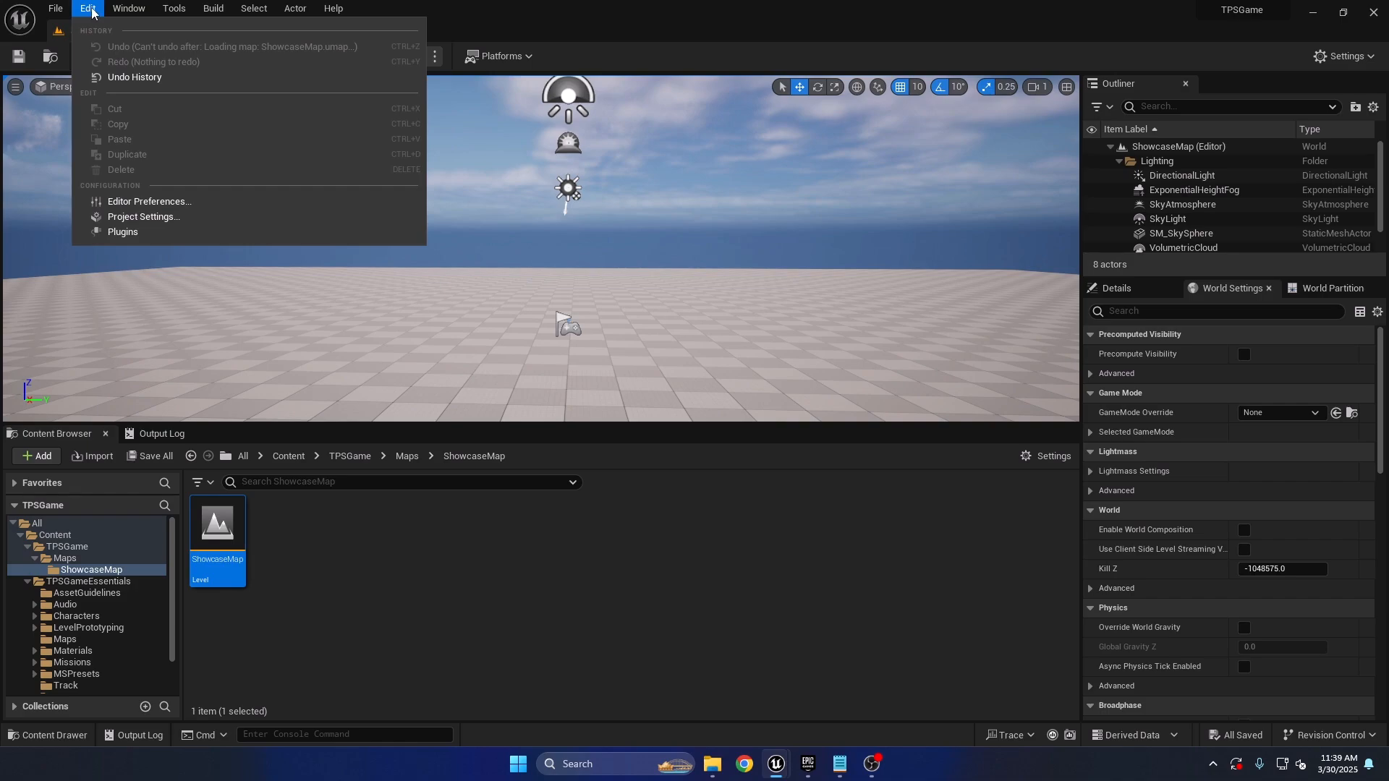
pyautogui.click(170, 217)
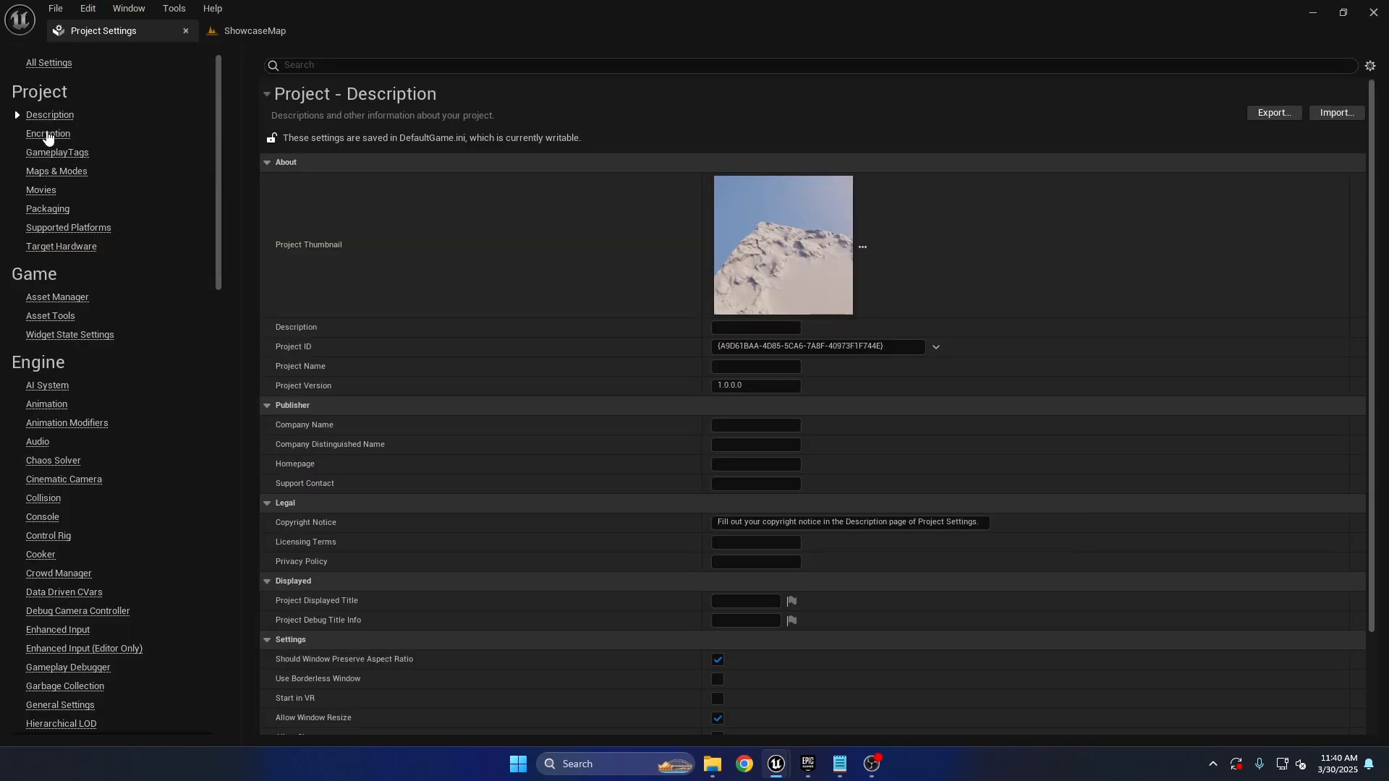
pyautogui.click(51, 171)
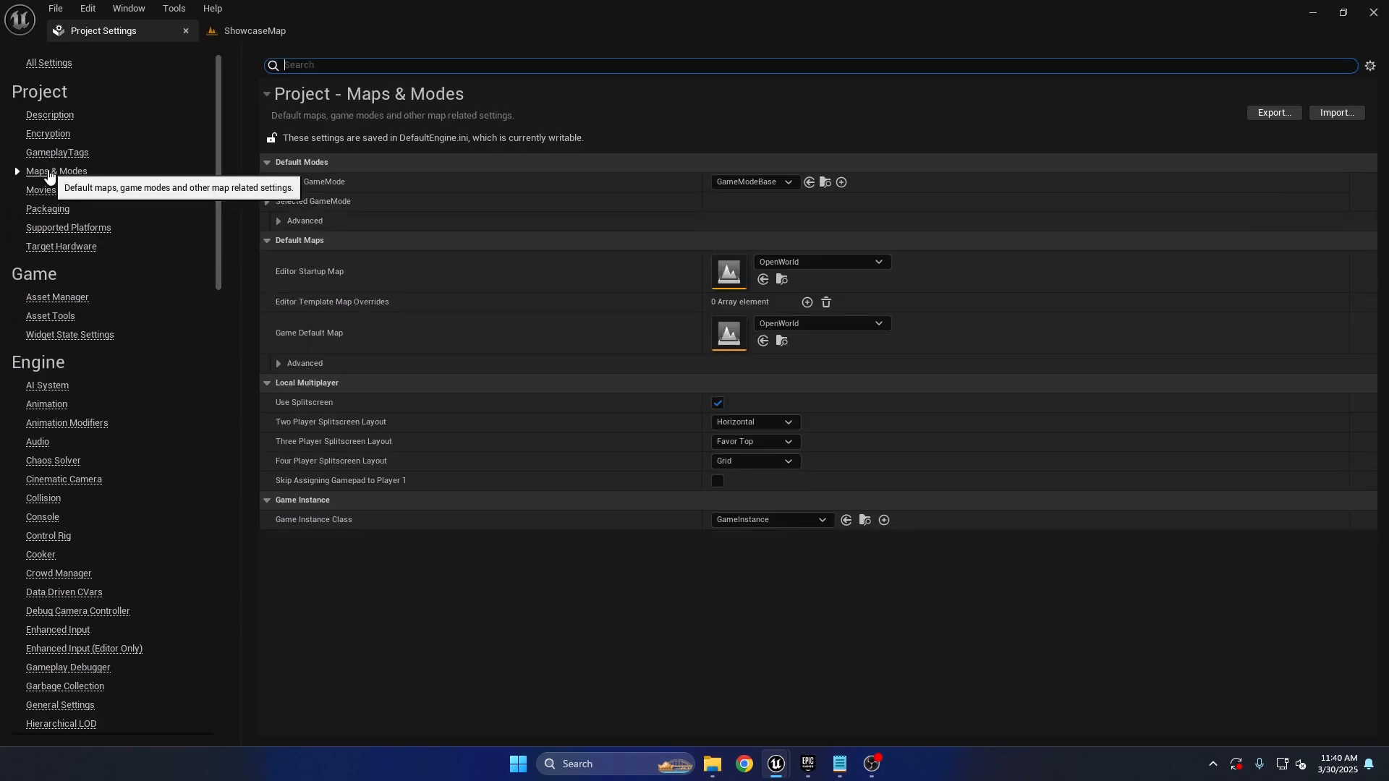
pyautogui.click(818, 262)
pyautogui.click(802, 262)
pyautogui.click(763, 280)
pyautogui.click(763, 342)
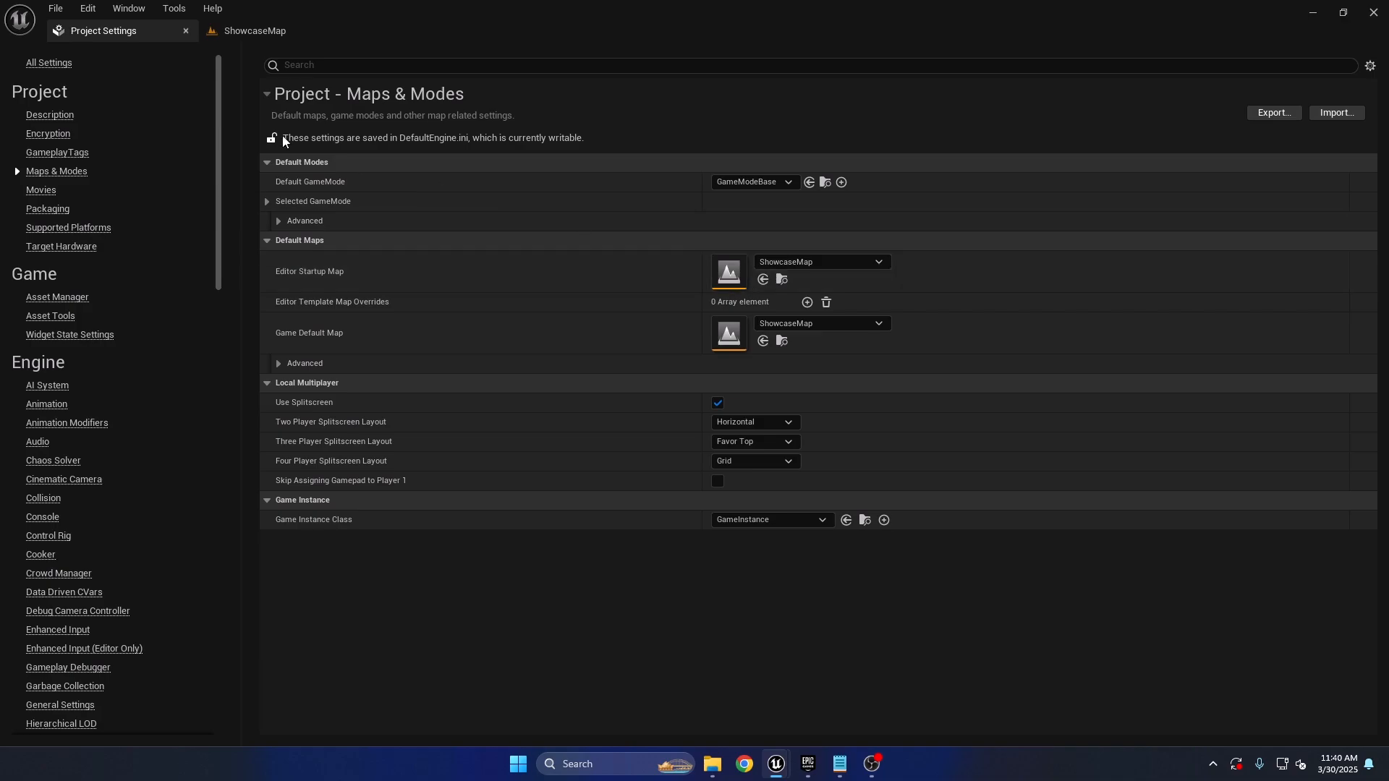
# Review the ShowcaseMap level asset and look it up in the Editor Startup Map asset list by searching for "showca".
pyautogui.click(244, 32)
pyautogui.click(395, 635)
pyautogui.click(227, 560)
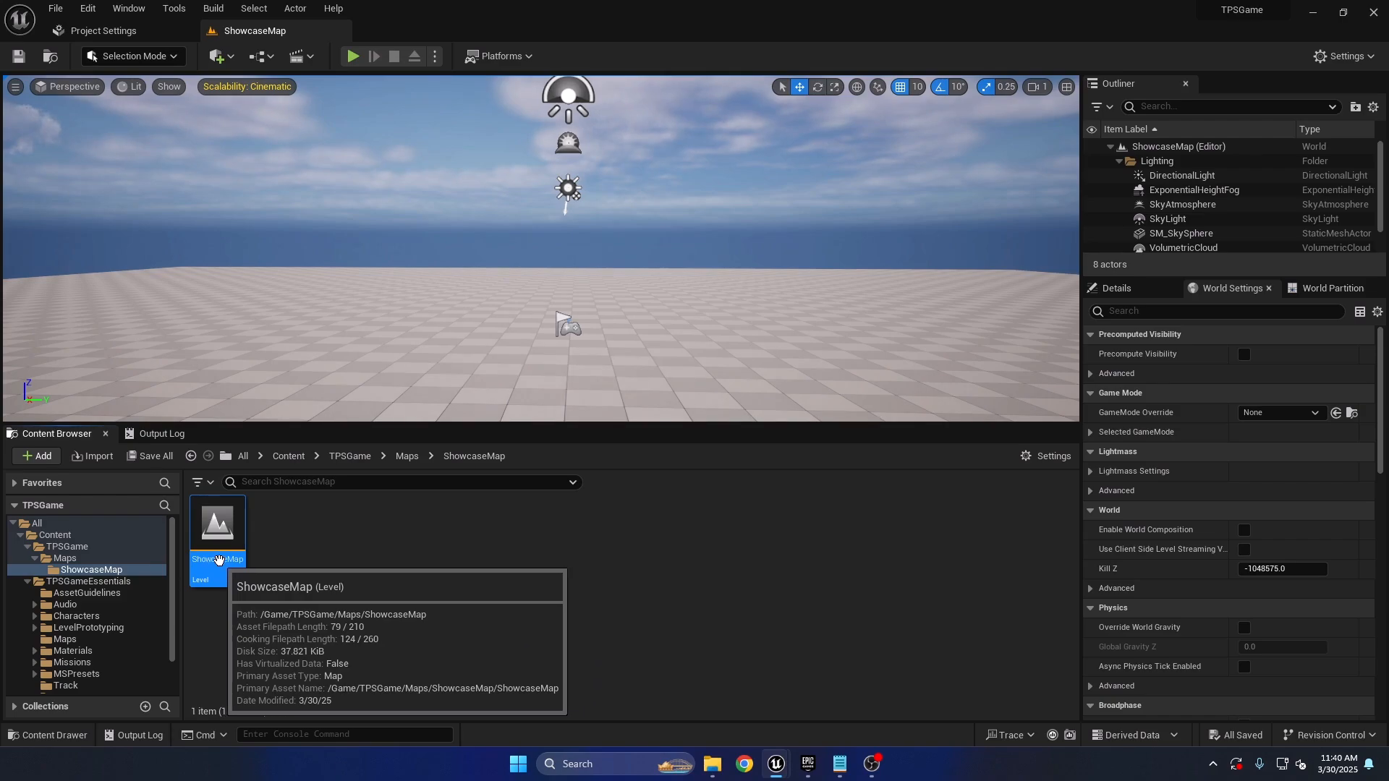
pyautogui.click(90, 31)
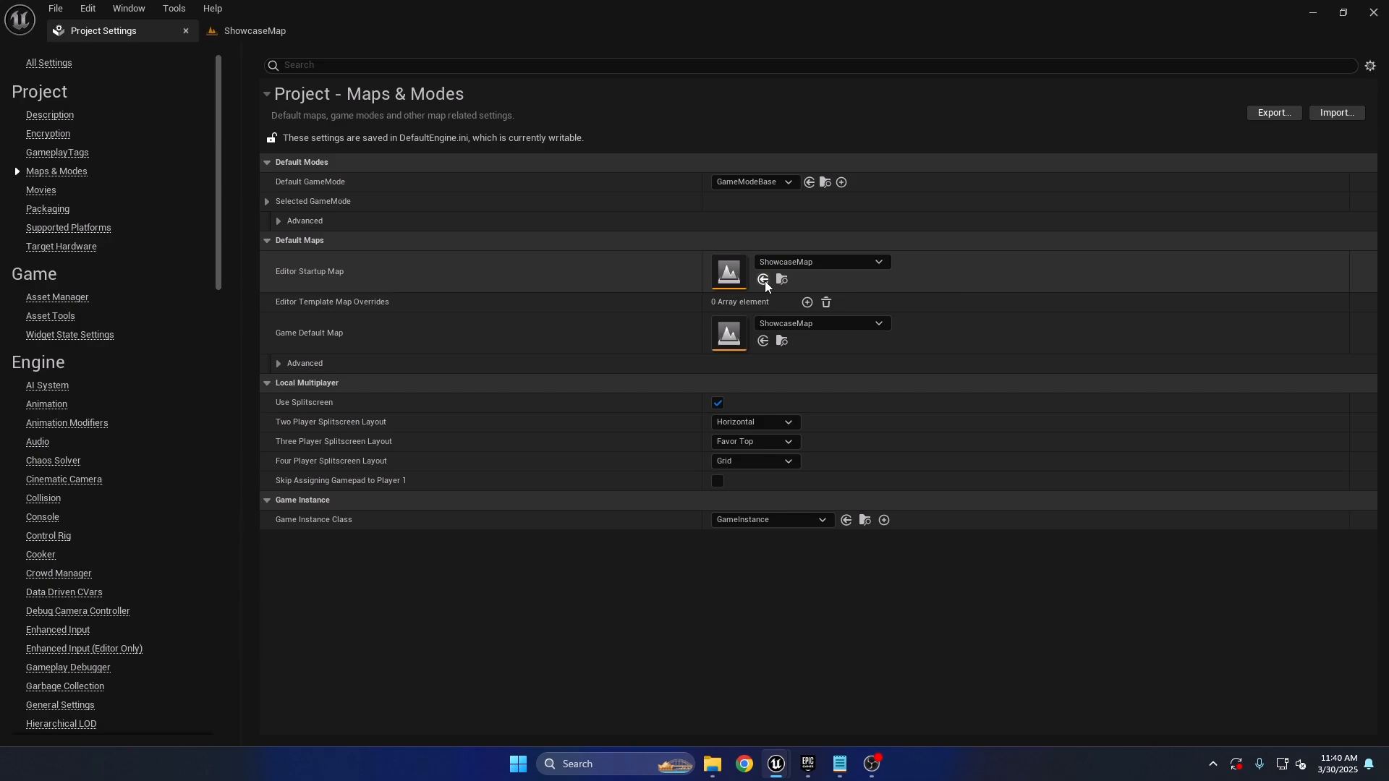
pyautogui.click(868, 264)
pyautogui.write('showca')
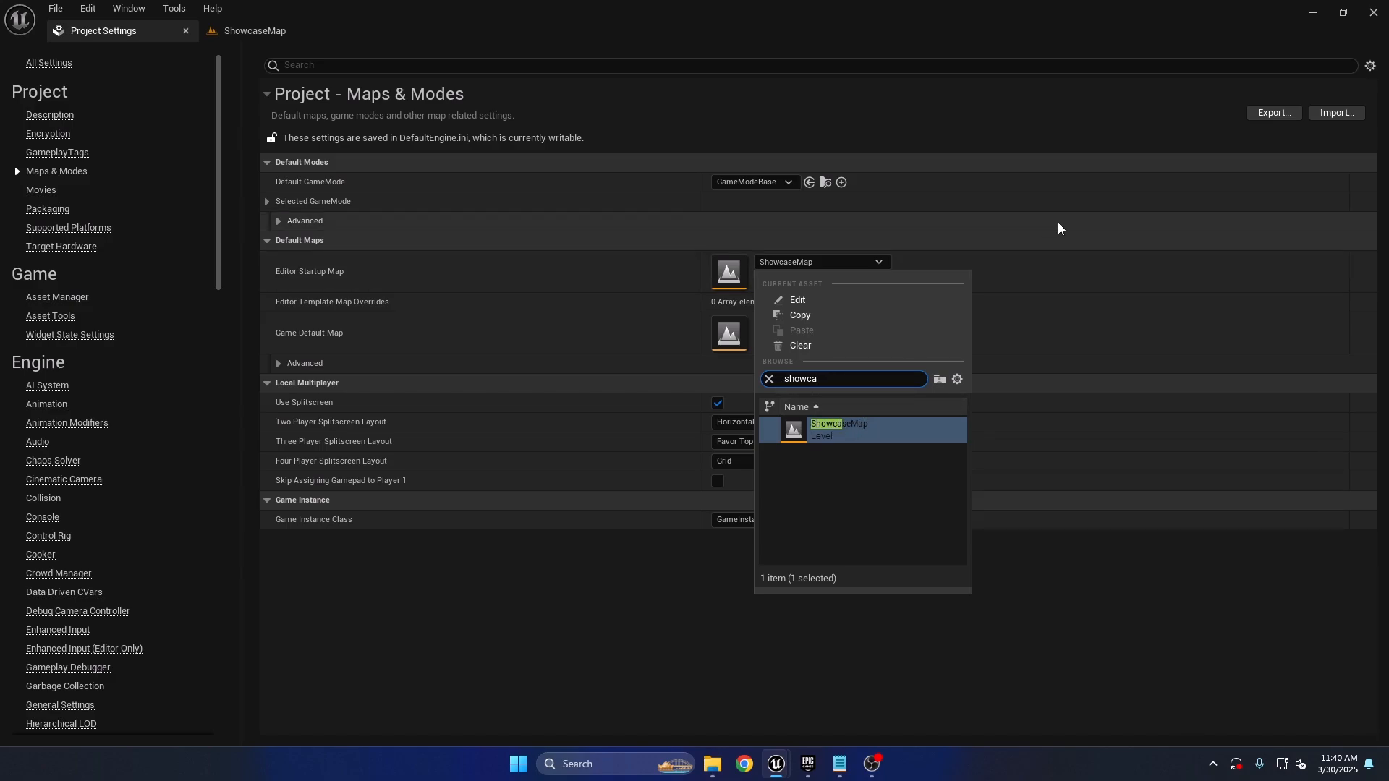
pyautogui.click(1023, 595)
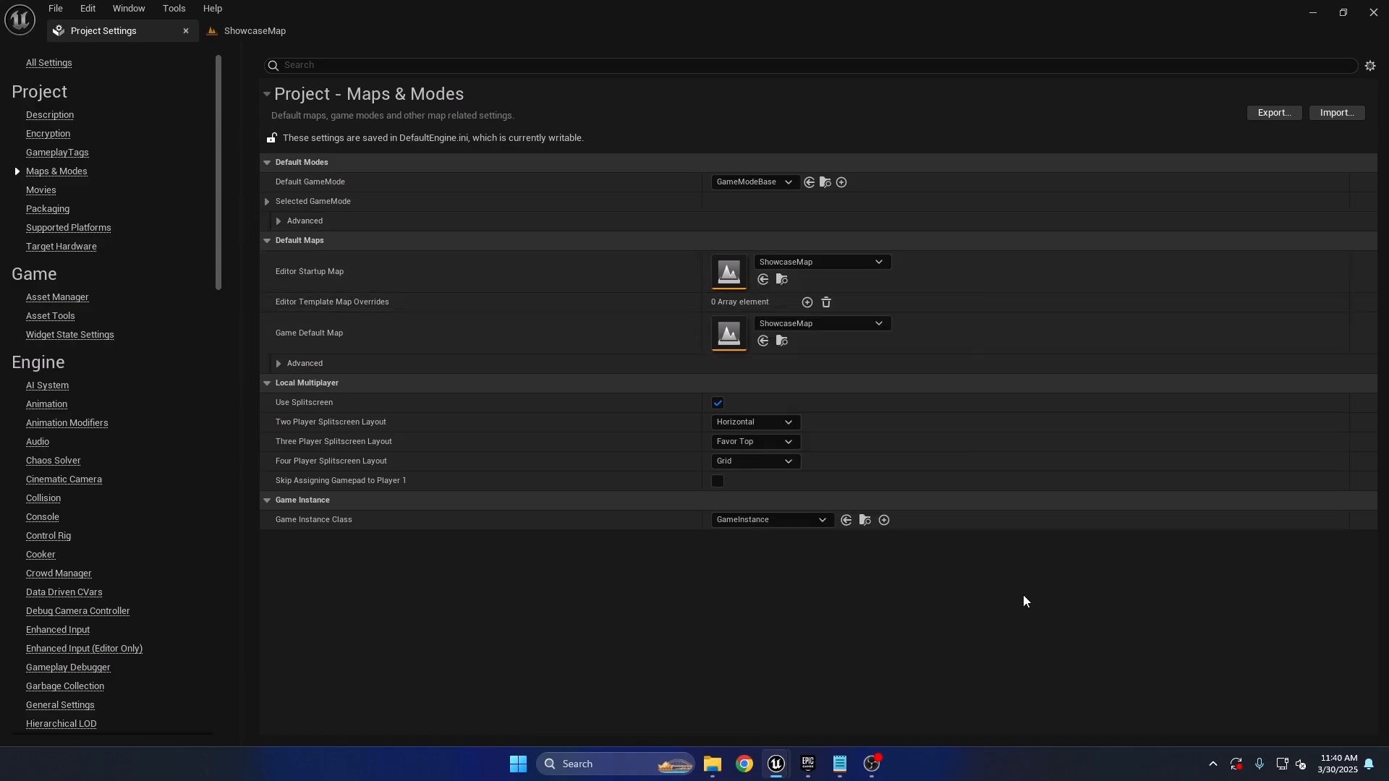
# Create a folder named Blueprints inside the TPSGame folder and open it.
pyautogui.click(251, 26)
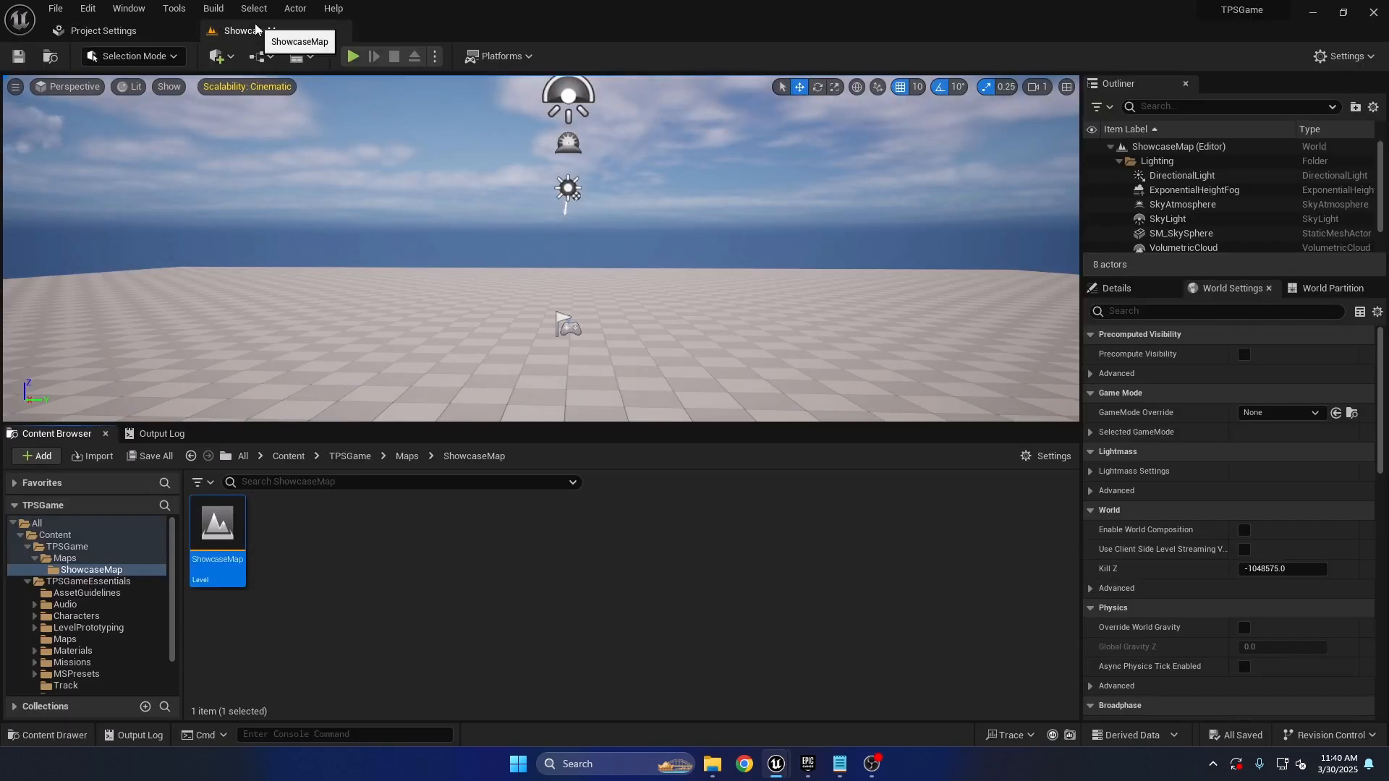
pyautogui.click(79, 546)
pyautogui.rightClick(409, 560)
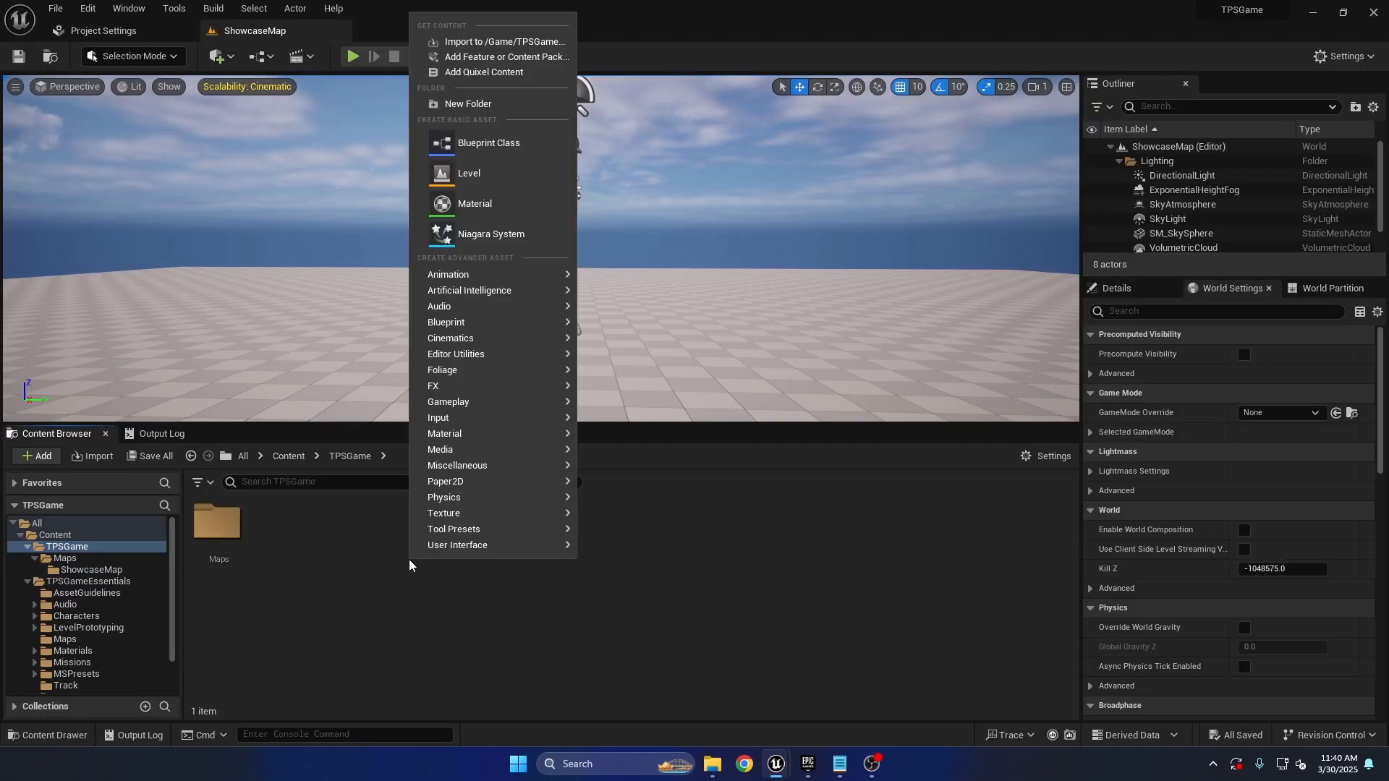
pyautogui.click(464, 106)
pyautogui.write('Blueprints')
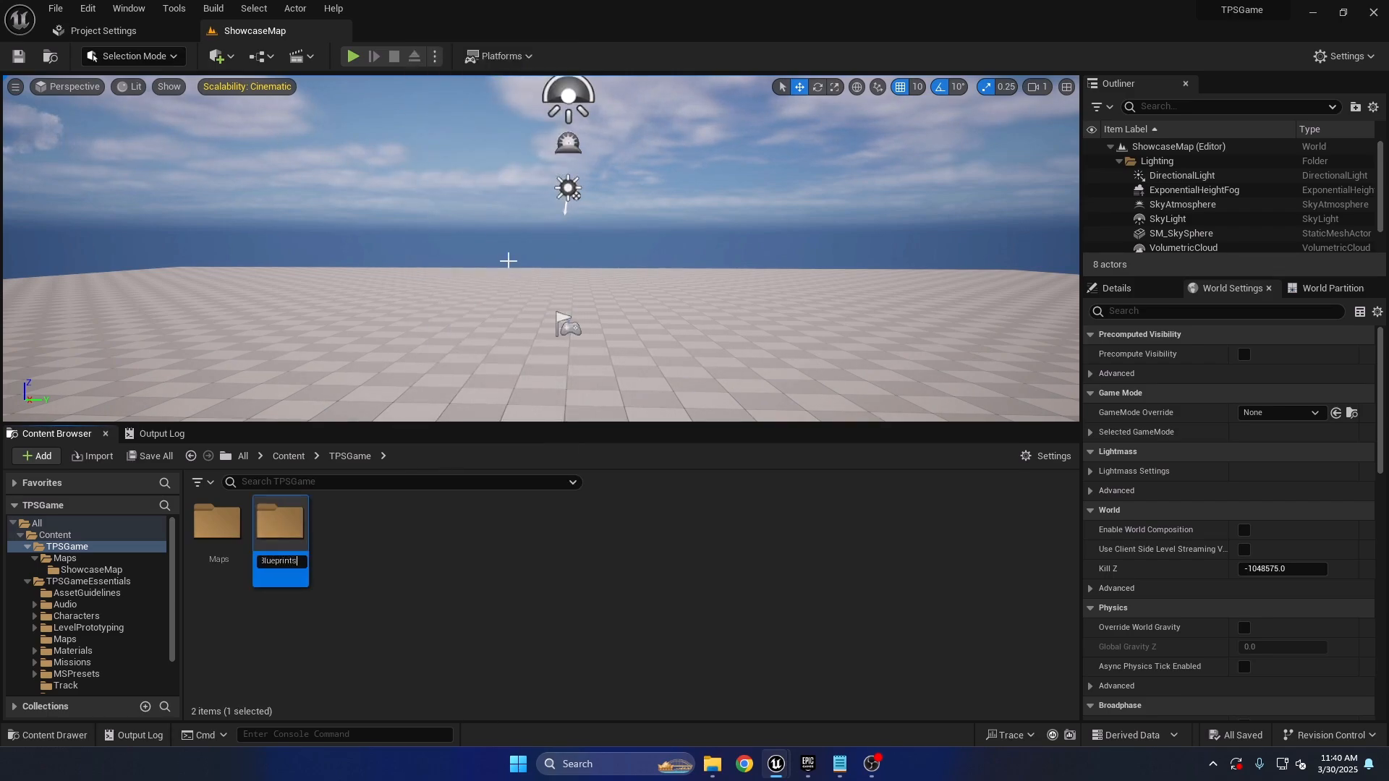
pyautogui.press('Return')
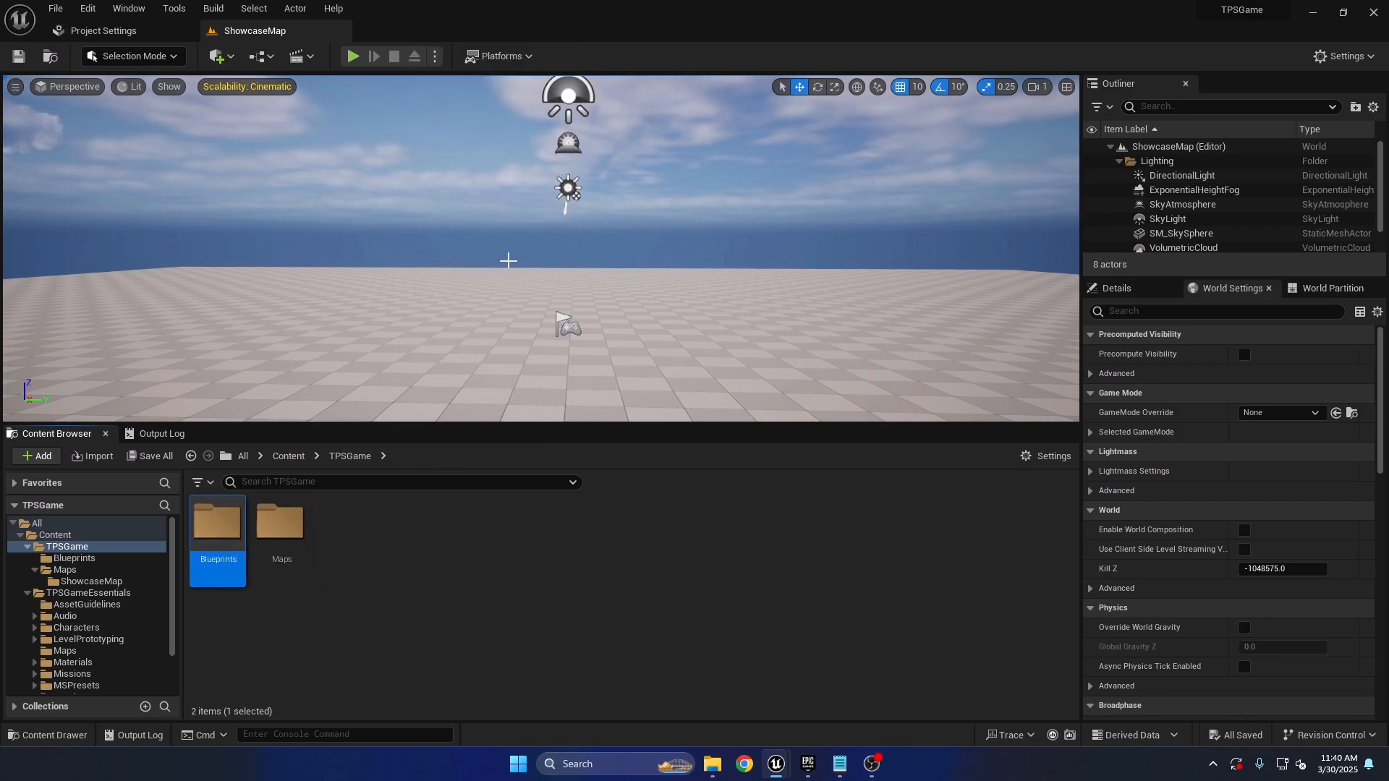
pyautogui.doubleClick(231, 573)
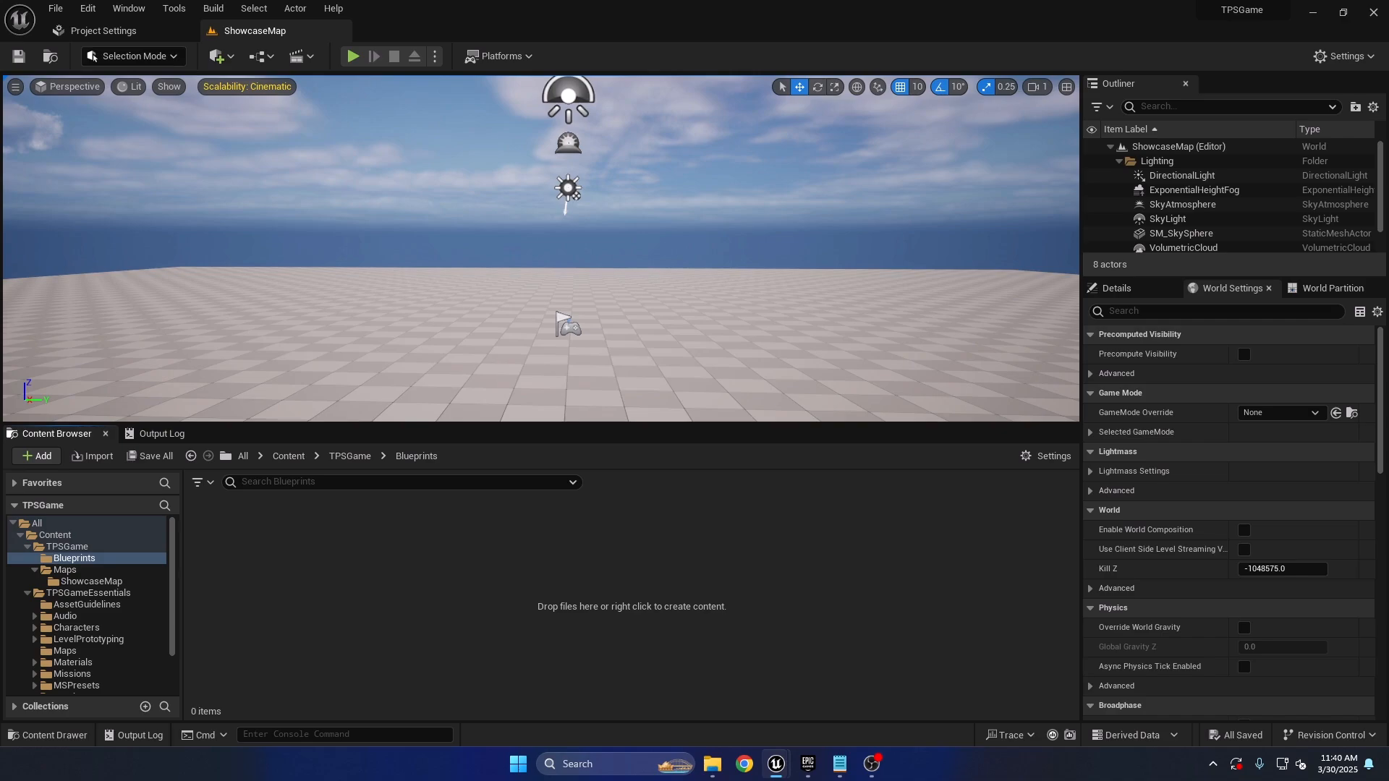
# Create a folder named GameBase inside the Blueprints folder and open it.
pyautogui.rightClick(423, 649)
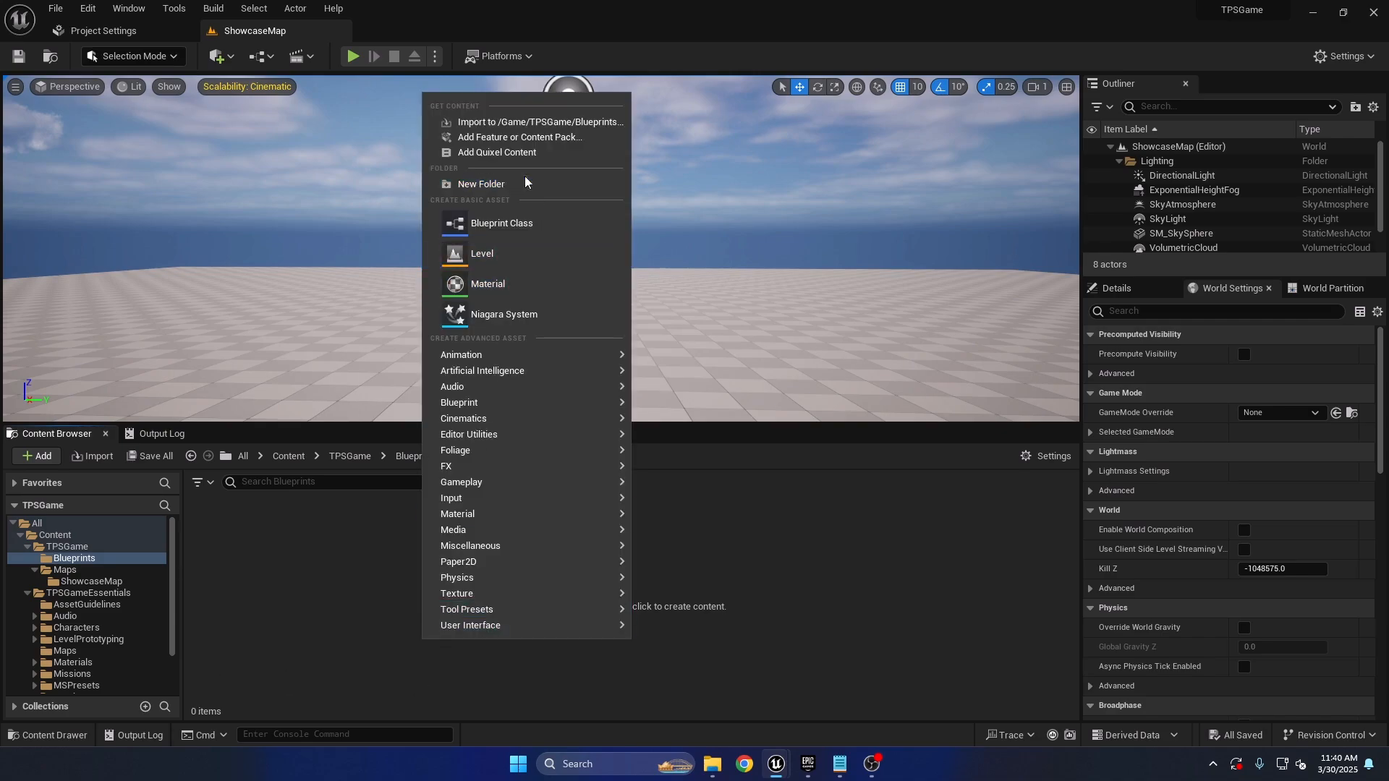
pyautogui.click(480, 183)
pyautogui.write('GameBase')
pyautogui.press('Return')
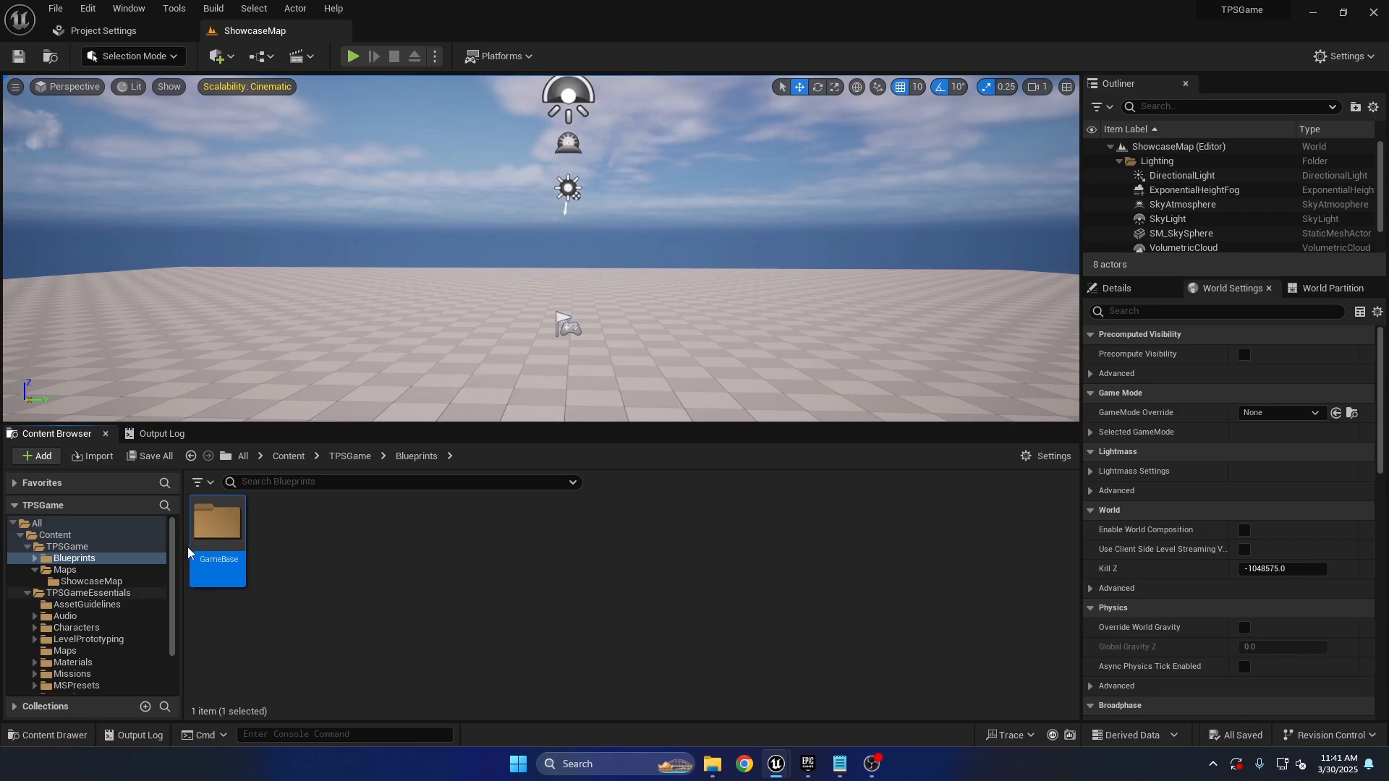
pyautogui.doubleClick(217, 534)
# Create a Blueprint class in the GameBase folder with Game Mode Base as its parent class.
pyautogui.rightClick(431, 558)
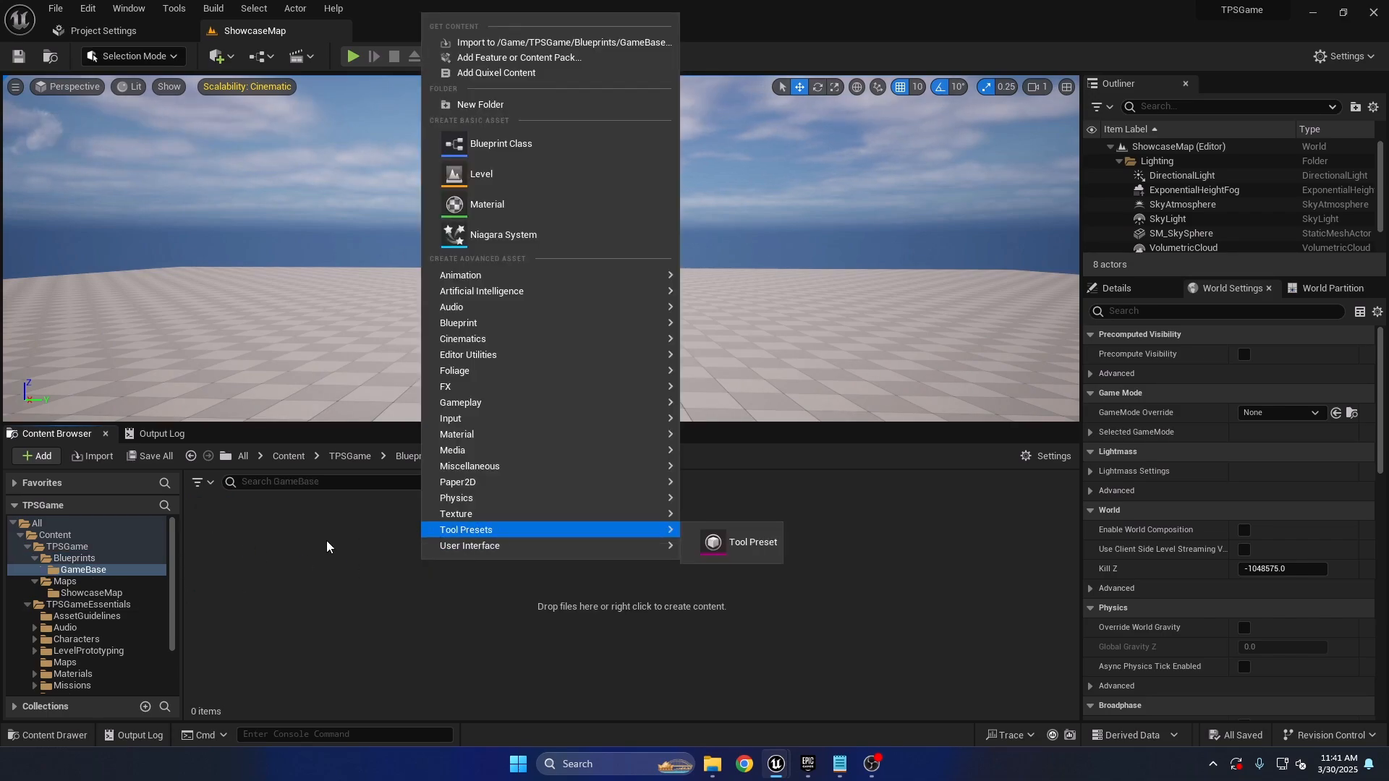
pyautogui.click(330, 544)
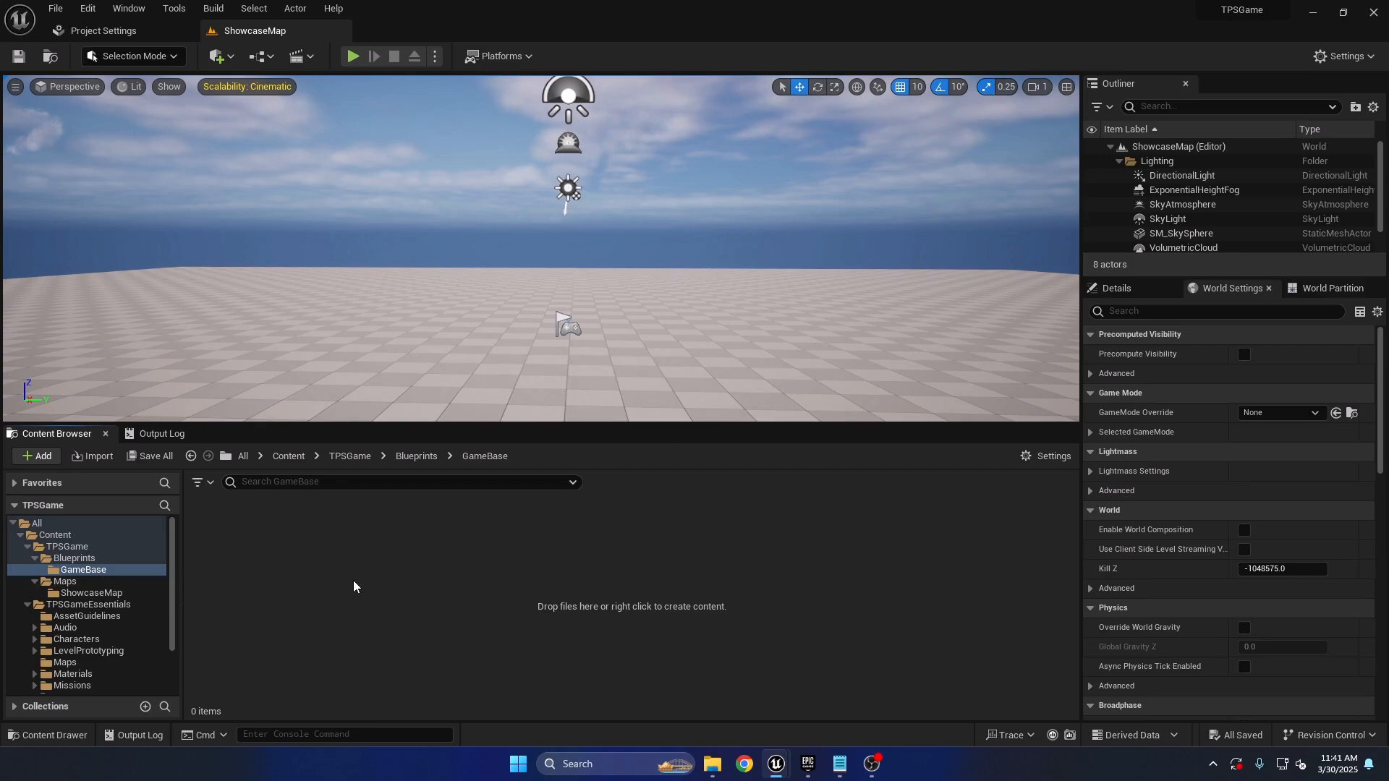
pyautogui.rightClick(353, 586)
pyautogui.moveTo(415, 343)
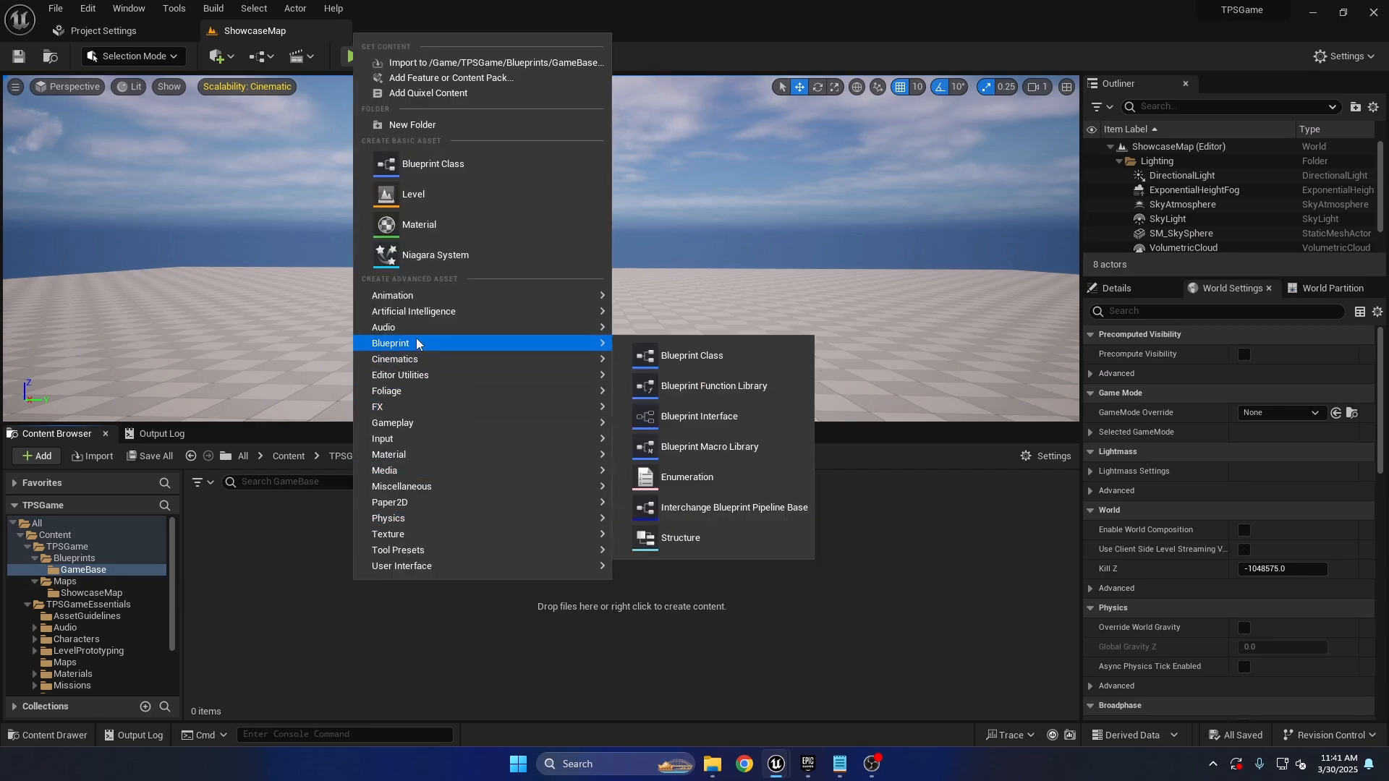
pyautogui.click(698, 355)
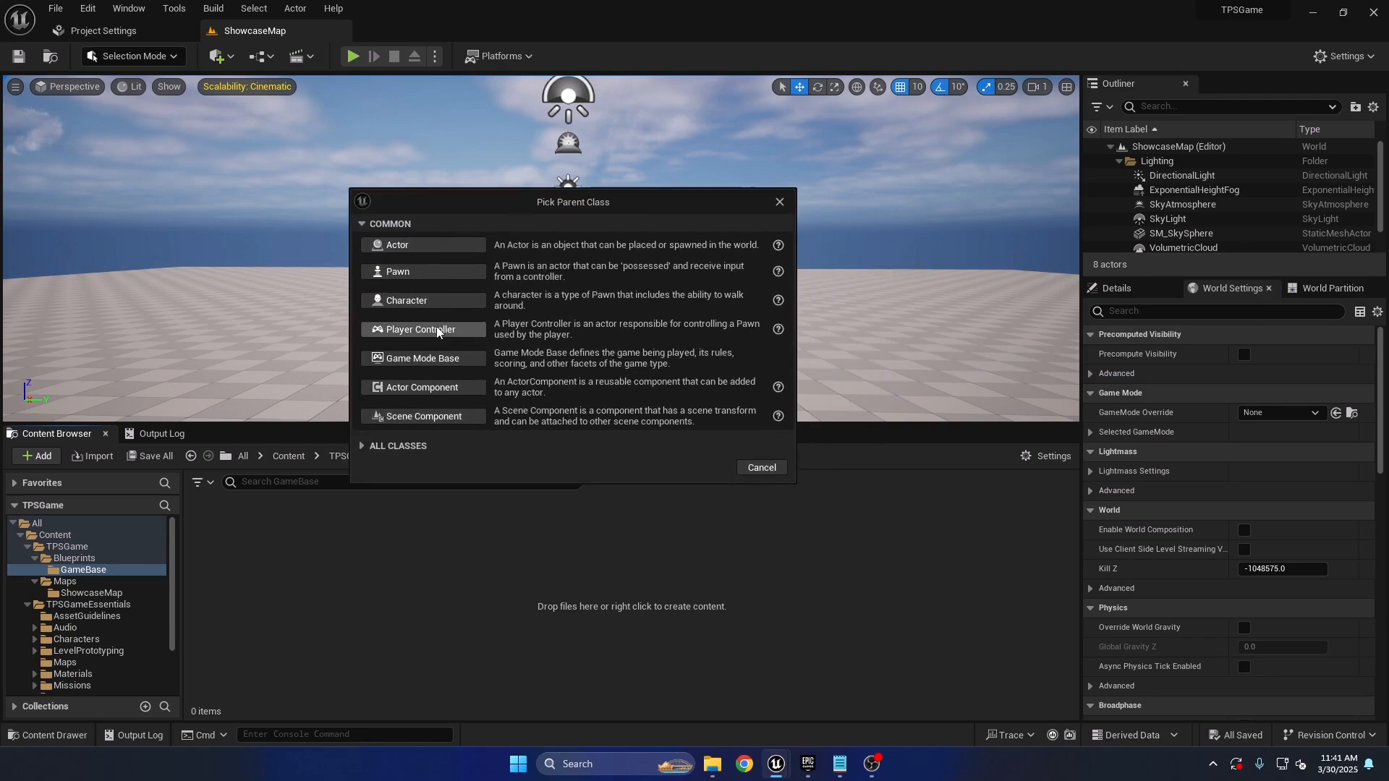
pyautogui.click(405, 360)
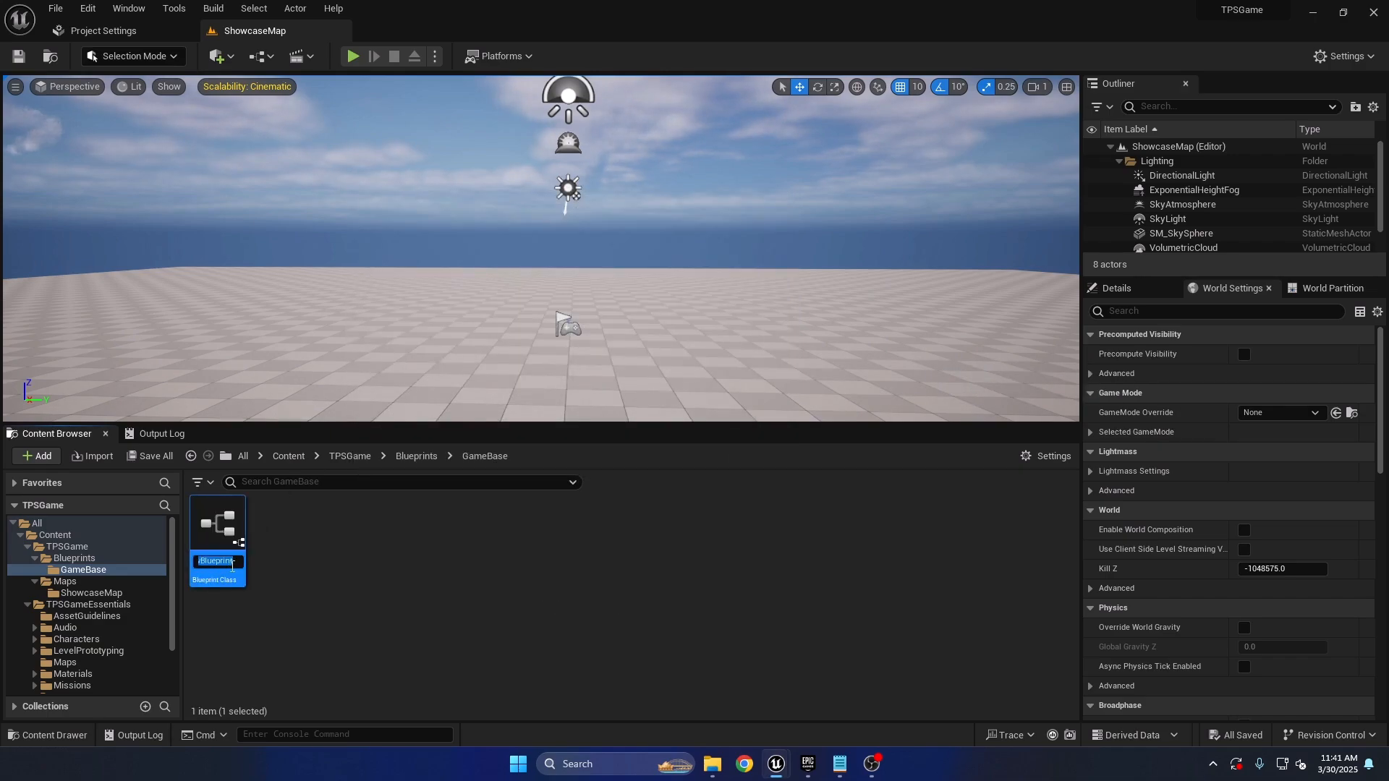
# Name the new game mode blueprint BP_TPSGame_GM.
pyautogui.write('BP')
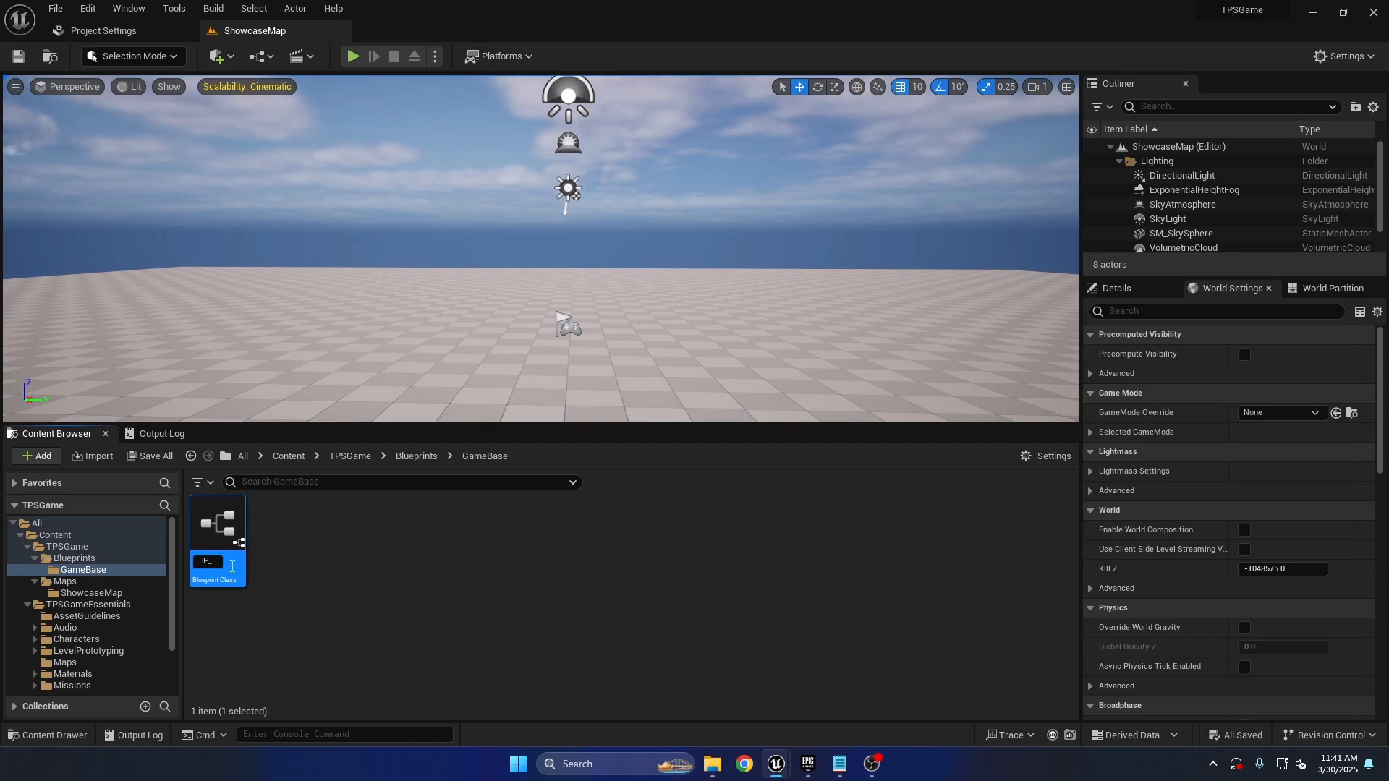
pyautogui.write('_TPSGa')
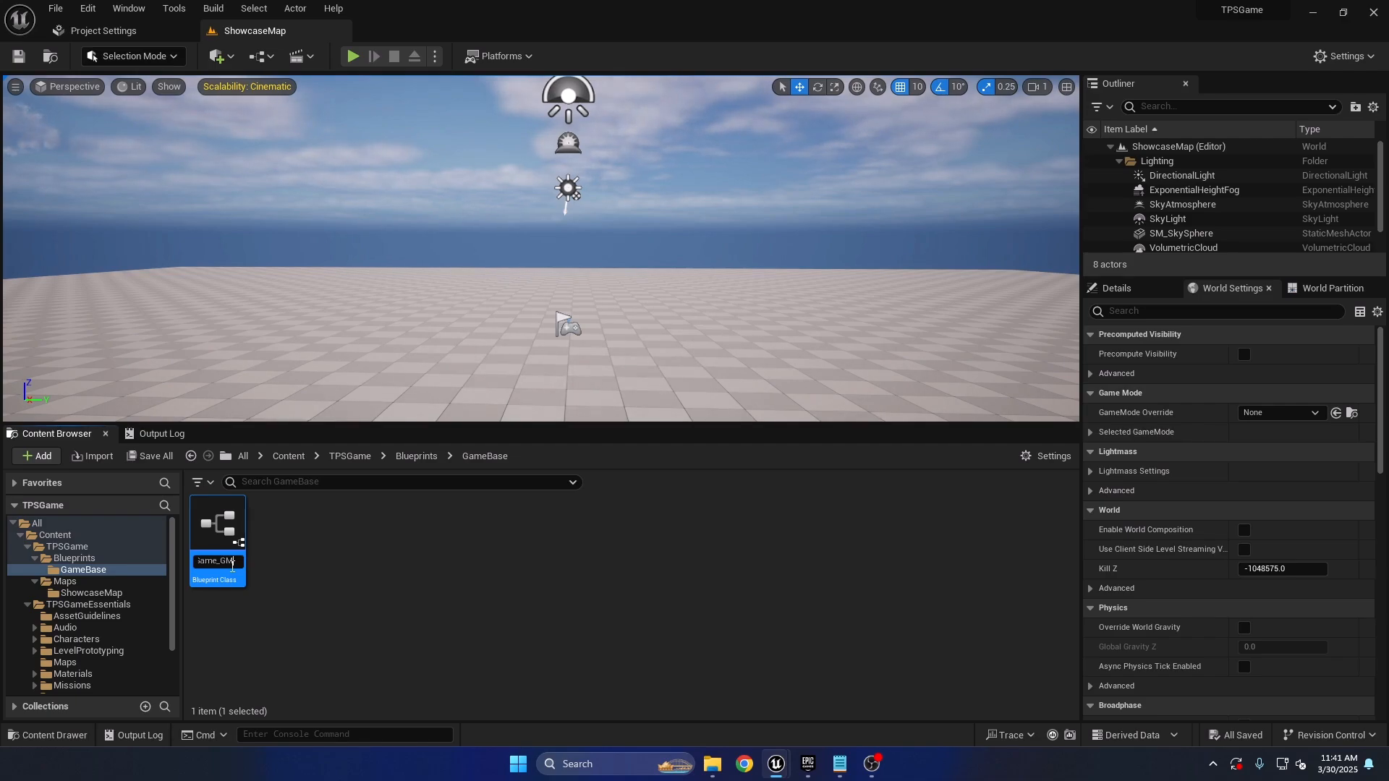
pyautogui.moveTo(231, 564); pyautogui.dragTo(149, 562)
pyautogui.click(210, 562)
pyautogui.moveTo(209, 562); pyautogui.dragTo(240, 559)
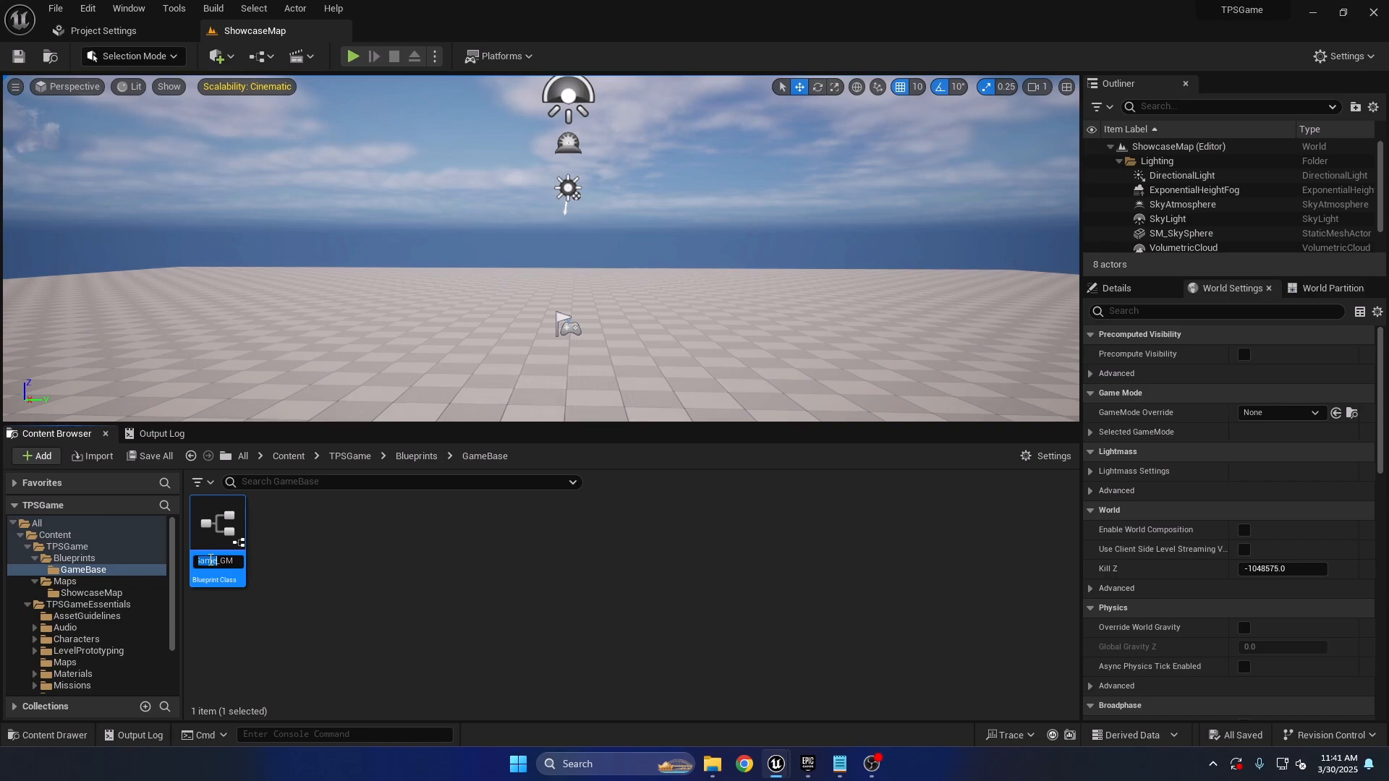
pyautogui.moveTo(221, 560); pyautogui.dragTo(240, 557)
pyautogui.press('Return')
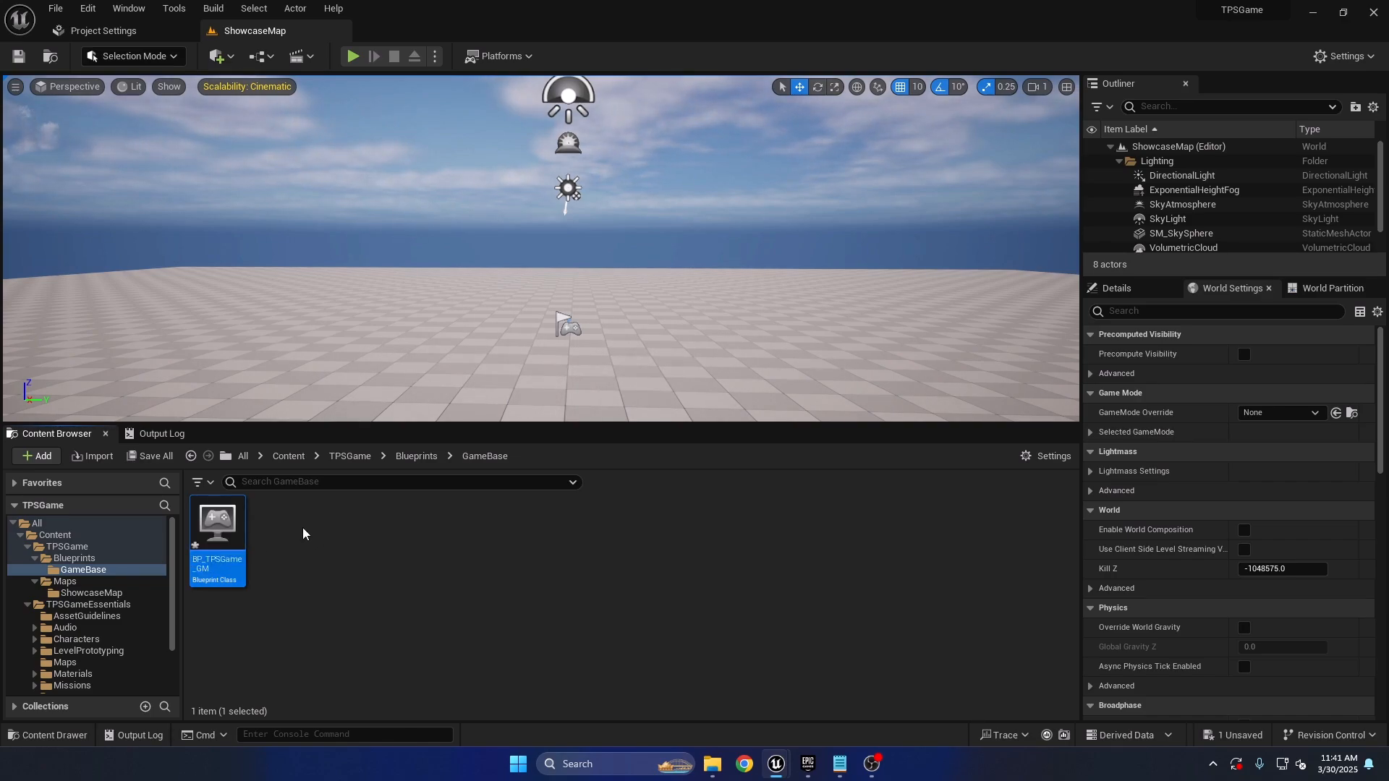
# Open BP_TPSGame_GM, dock its editor beside the ShowcaseMap level and widen the Details area to show the class settings.
pyautogui.doubleClick(217, 526)
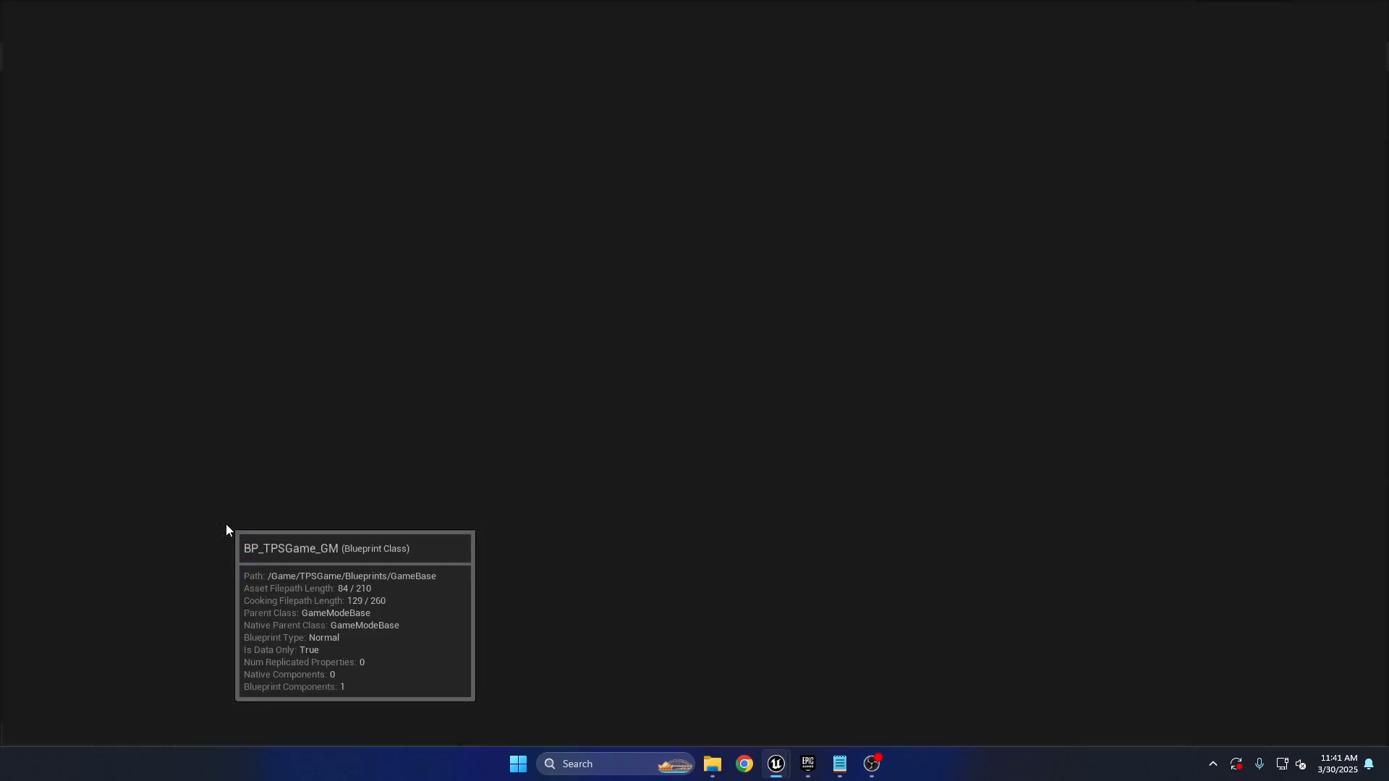
pyautogui.moveTo(110, 40); pyautogui.dragTo(426, 38)
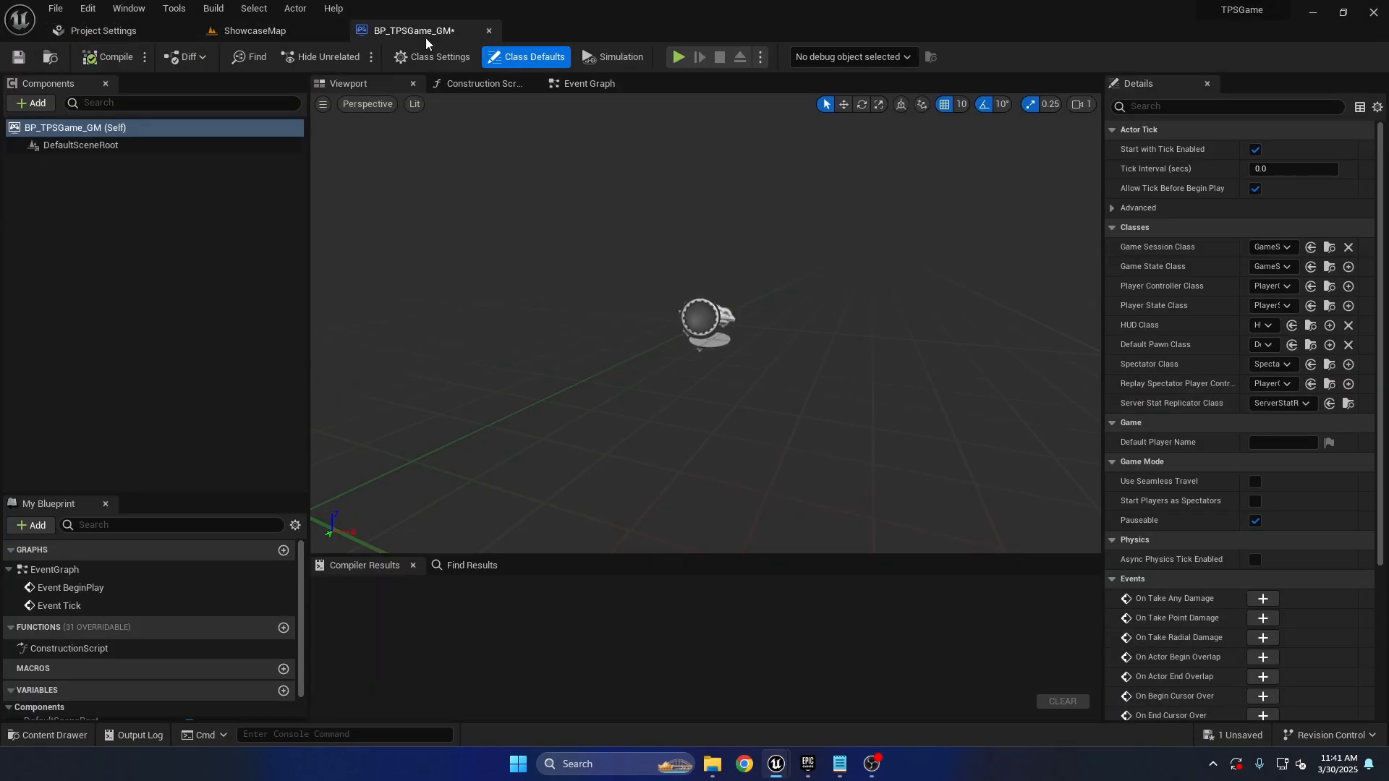
pyautogui.moveTo(1102, 259); pyautogui.dragTo(895, 259)
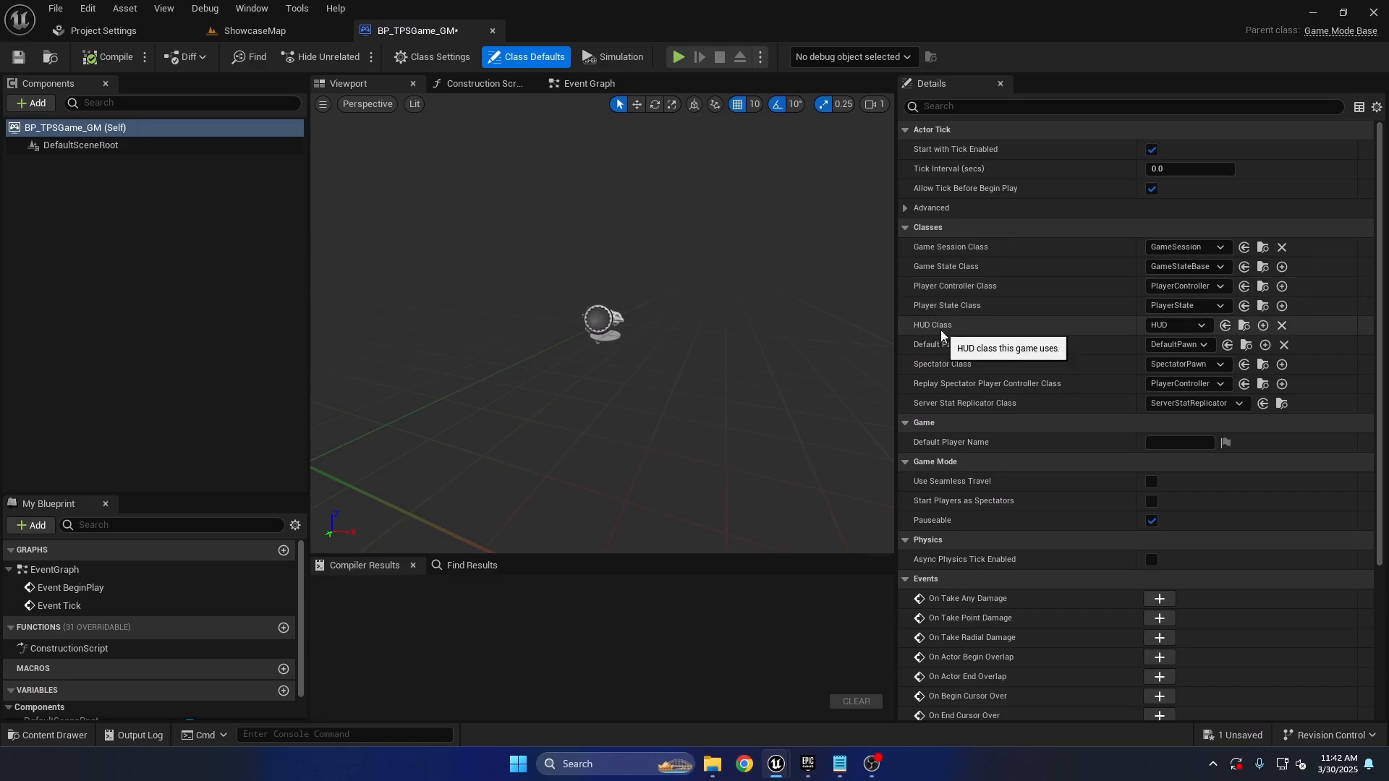
# Create a Player Controller blueprint named BP_TPSGame_PC in the GameBase folder.
pyautogui.click(288, 32)
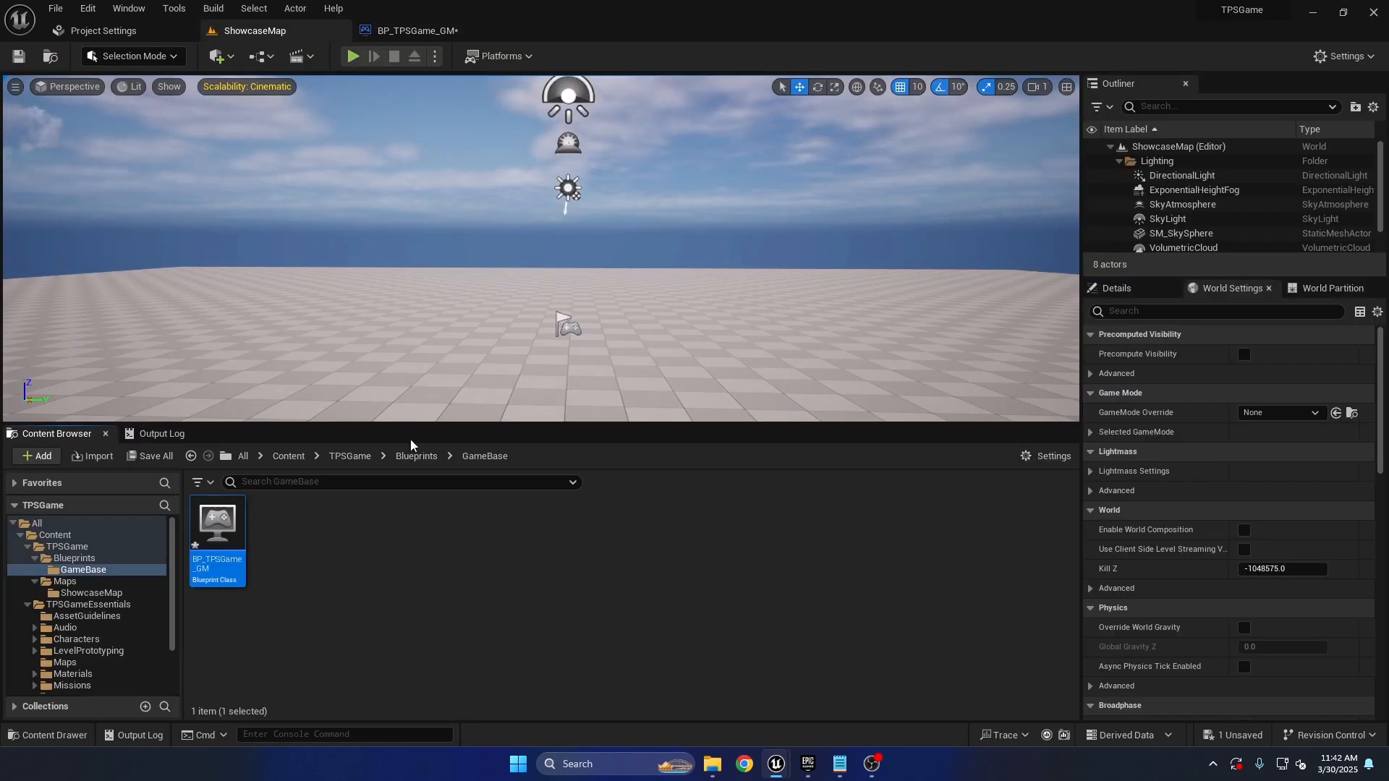
pyautogui.rightClick(418, 532)
pyautogui.moveTo(472, 512)
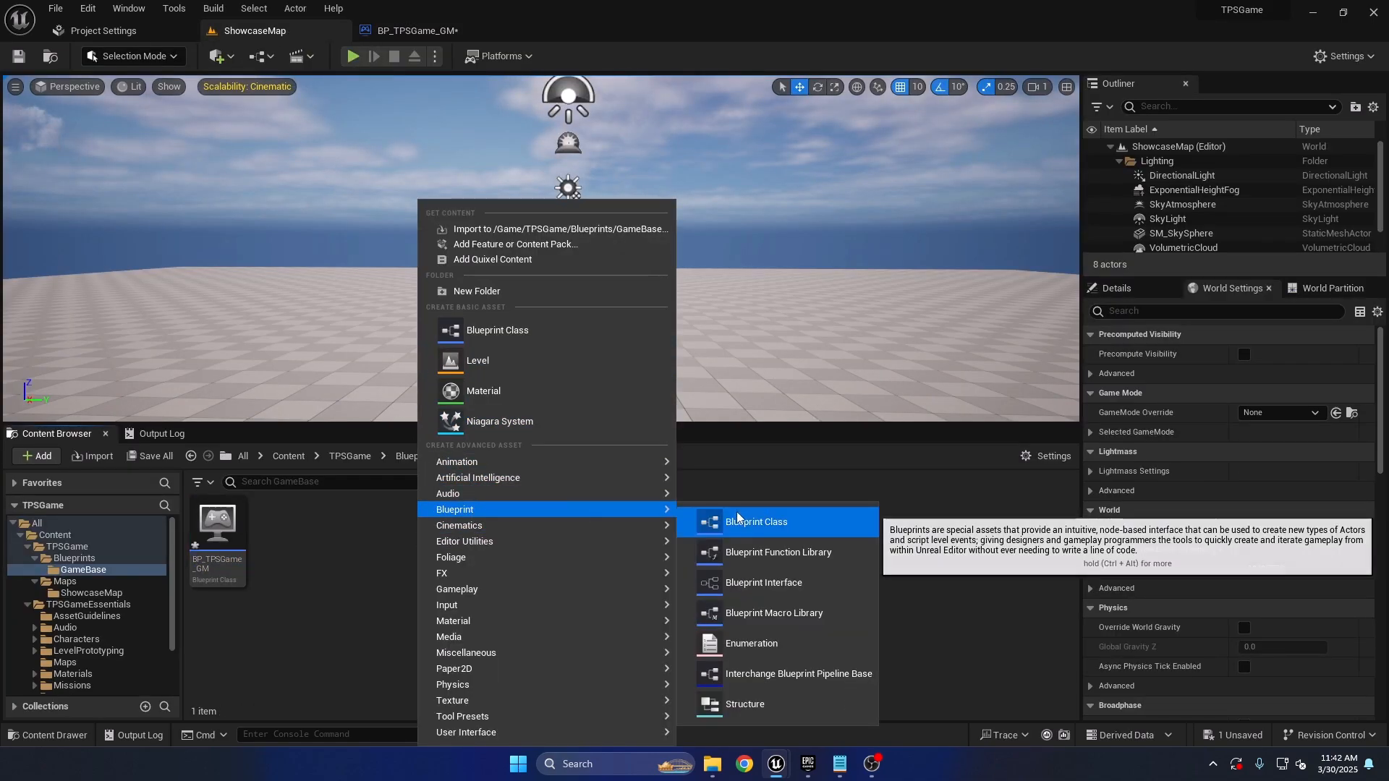
pyautogui.click(771, 514)
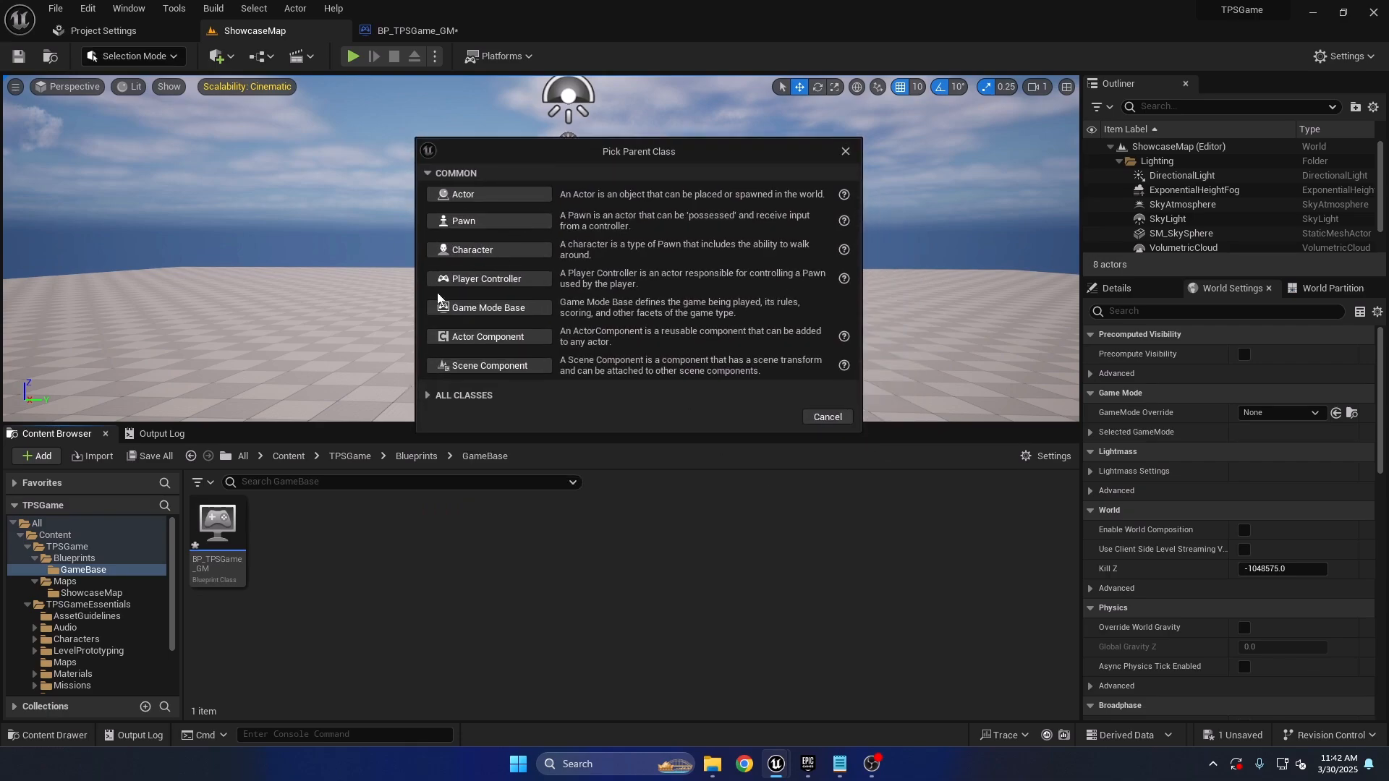
pyautogui.click(507, 280)
pyautogui.write('BP_TPSGAME')
pyautogui.write('a')
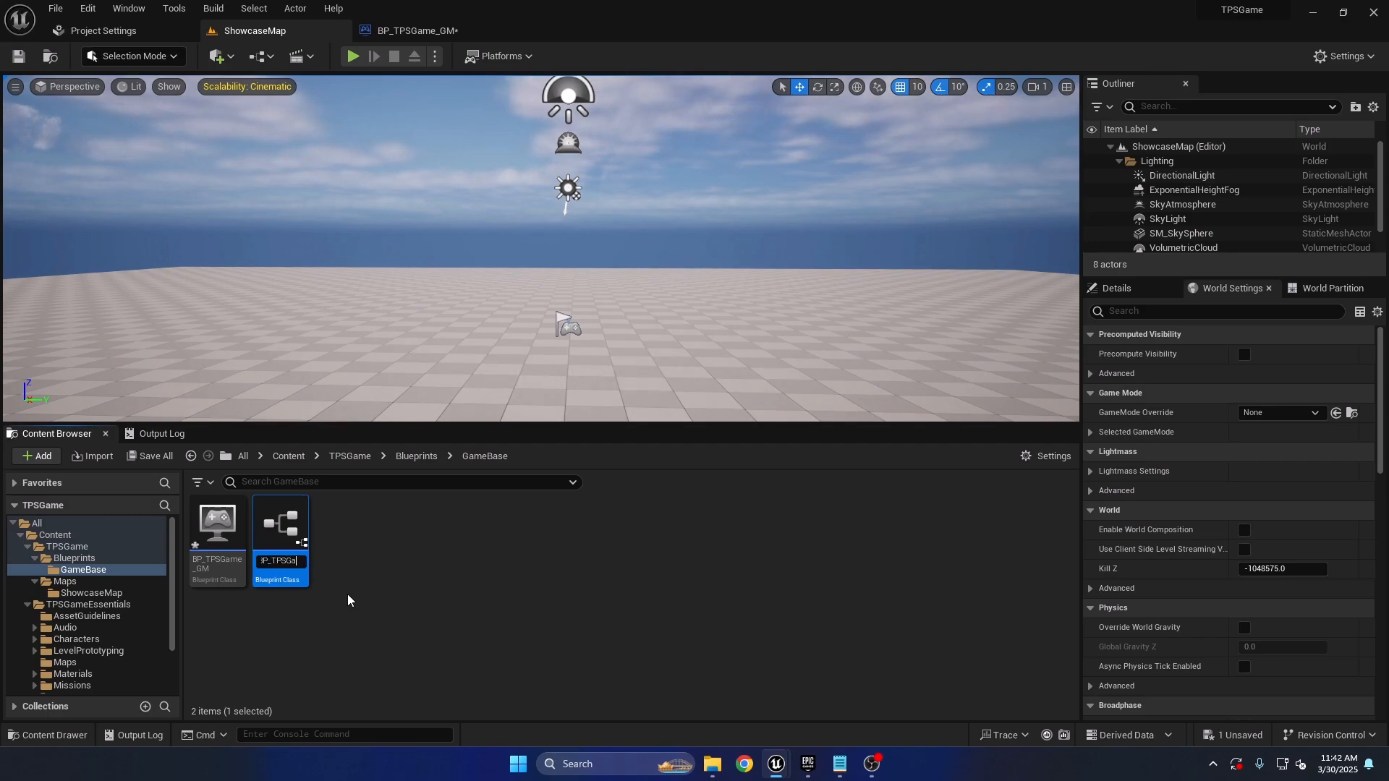
pyautogui.write('me_PC')
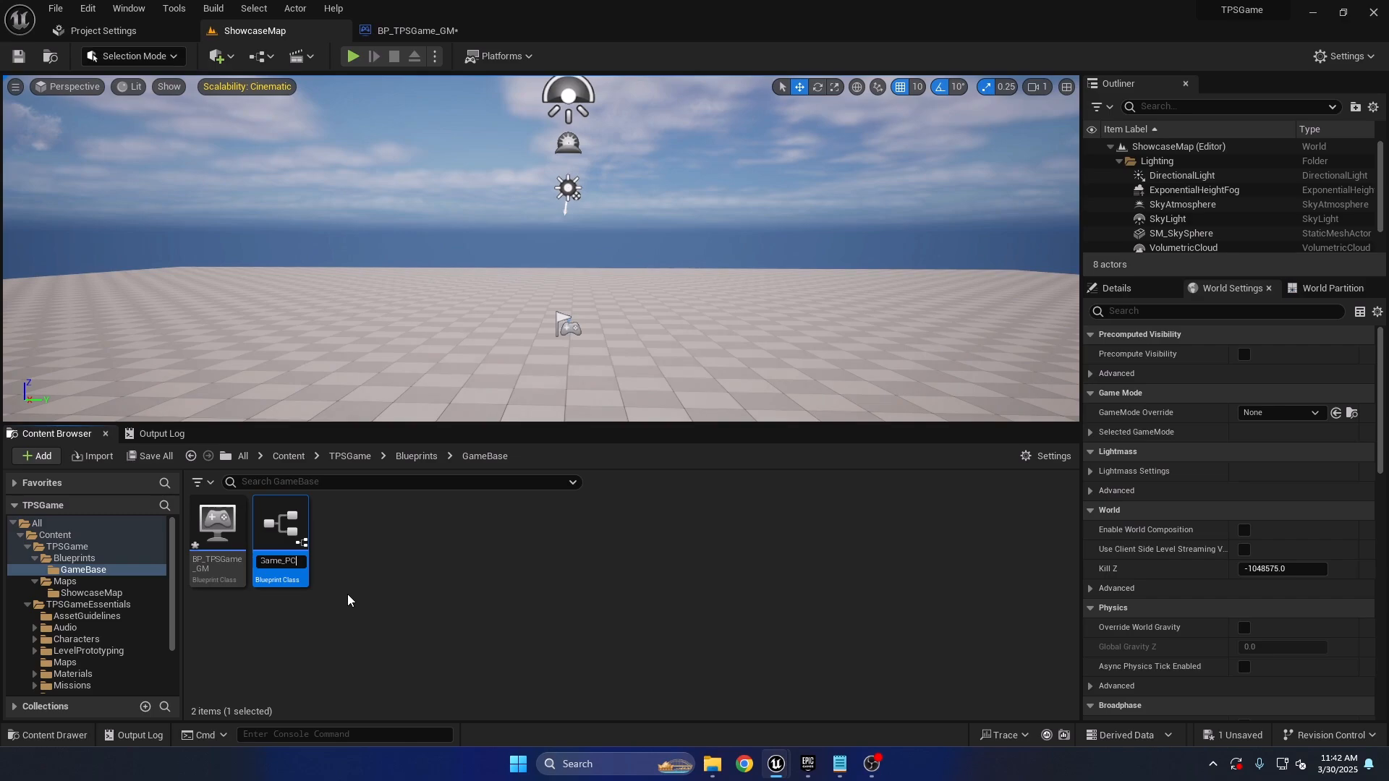
pyautogui.press('Return')
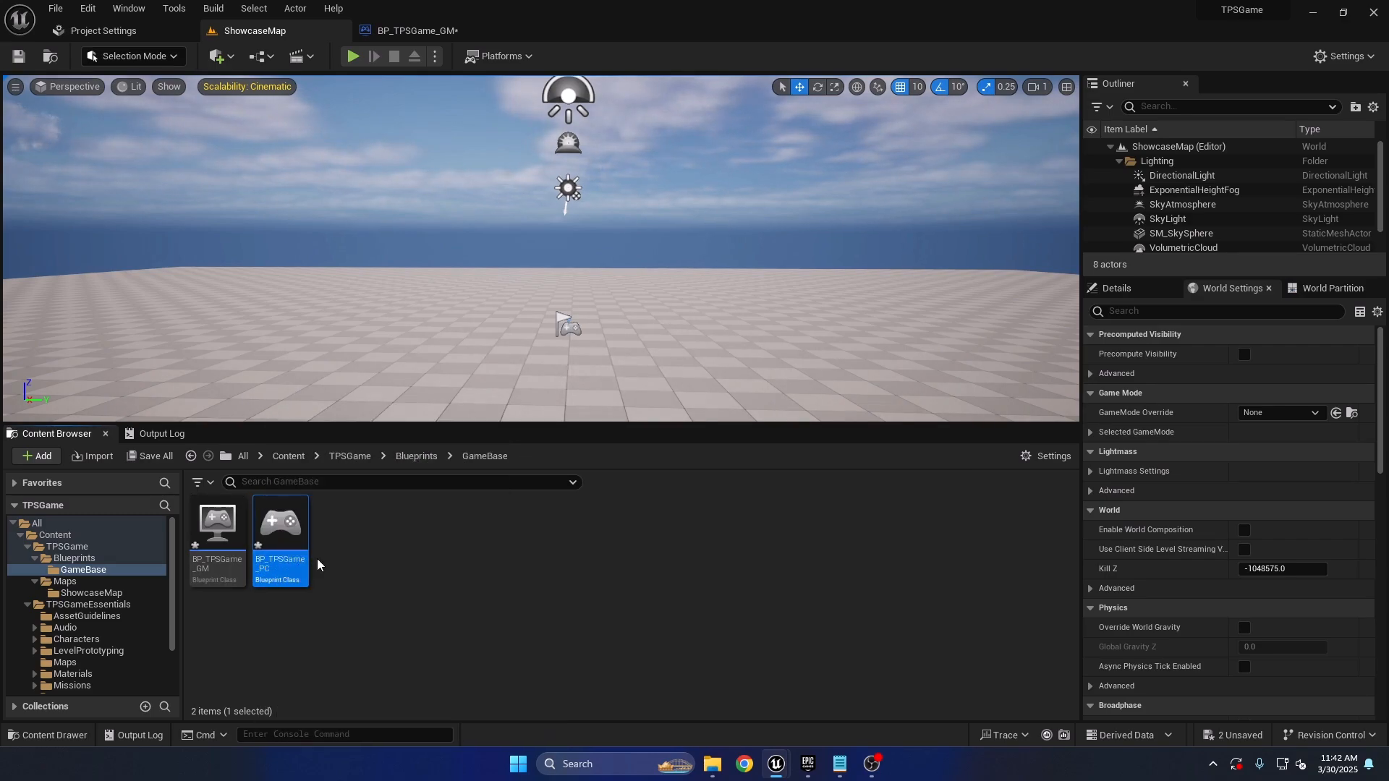
# Set the Player Controller Class of BP_TPSGame_GM to BP_TPSGame_PC, and compile and save the blueprint.
pyautogui.click(416, 30)
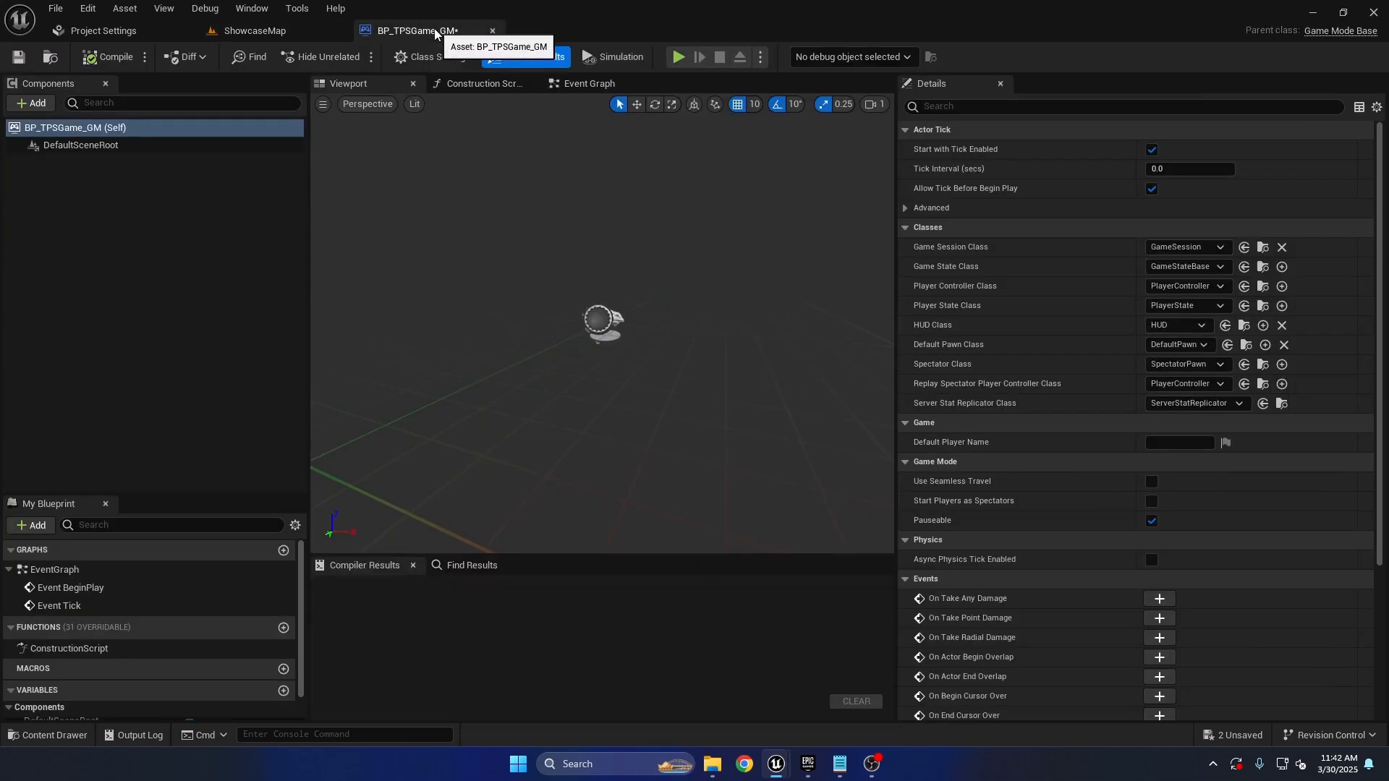
pyautogui.click(1244, 287)
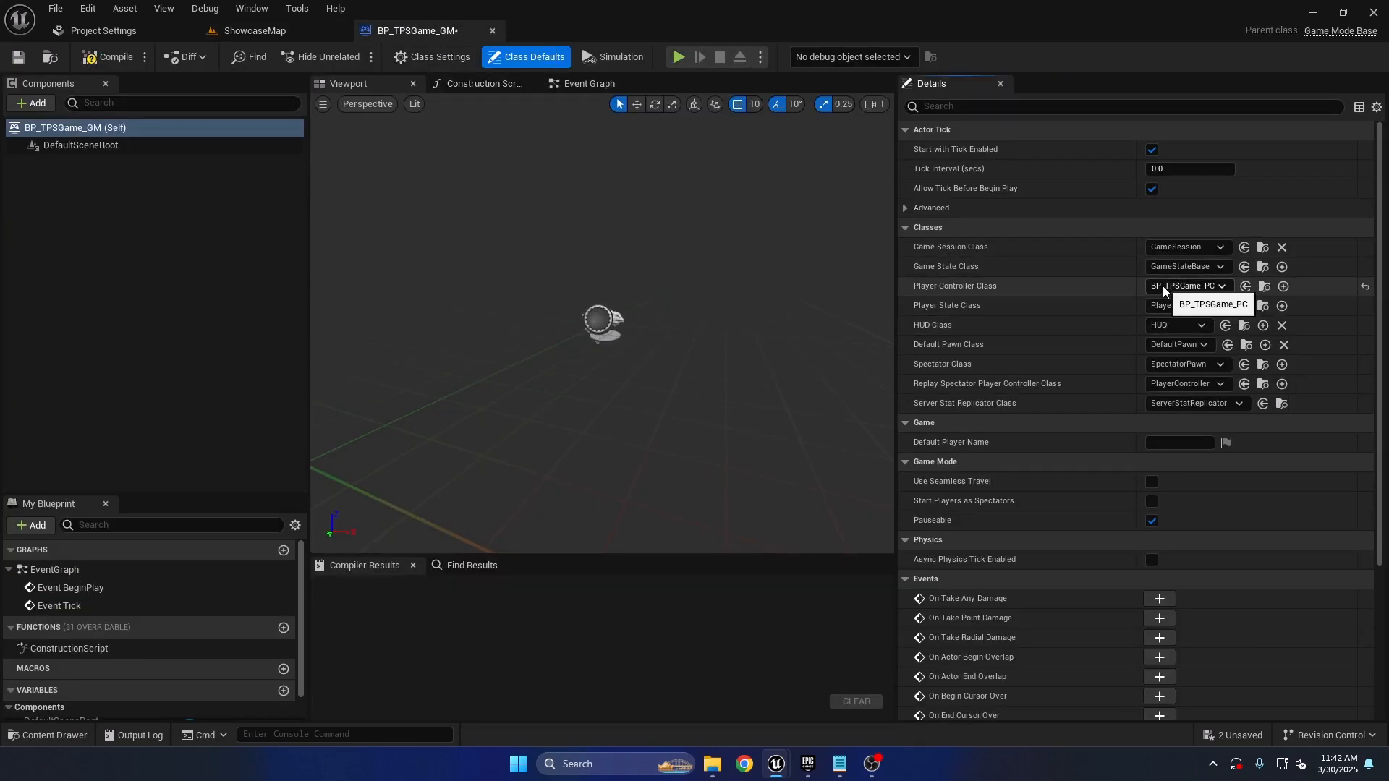
pyautogui.click(108, 57)
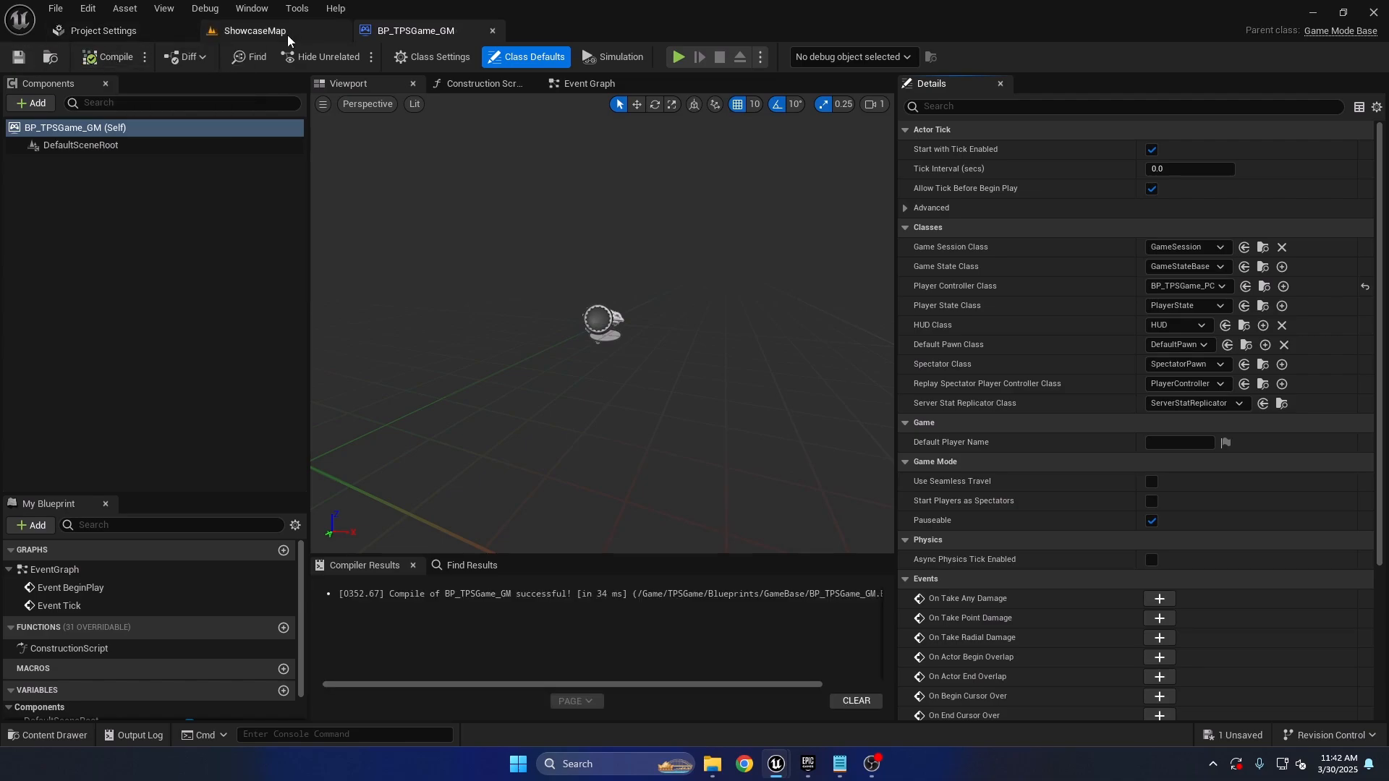
# Create a blueprint named BP_TPSGame_HUD in the GameBase folder, using the HUD class as its parent.
pyautogui.click(279, 34)
pyautogui.rightClick(479, 605)
pyautogui.moveTo(533, 369)
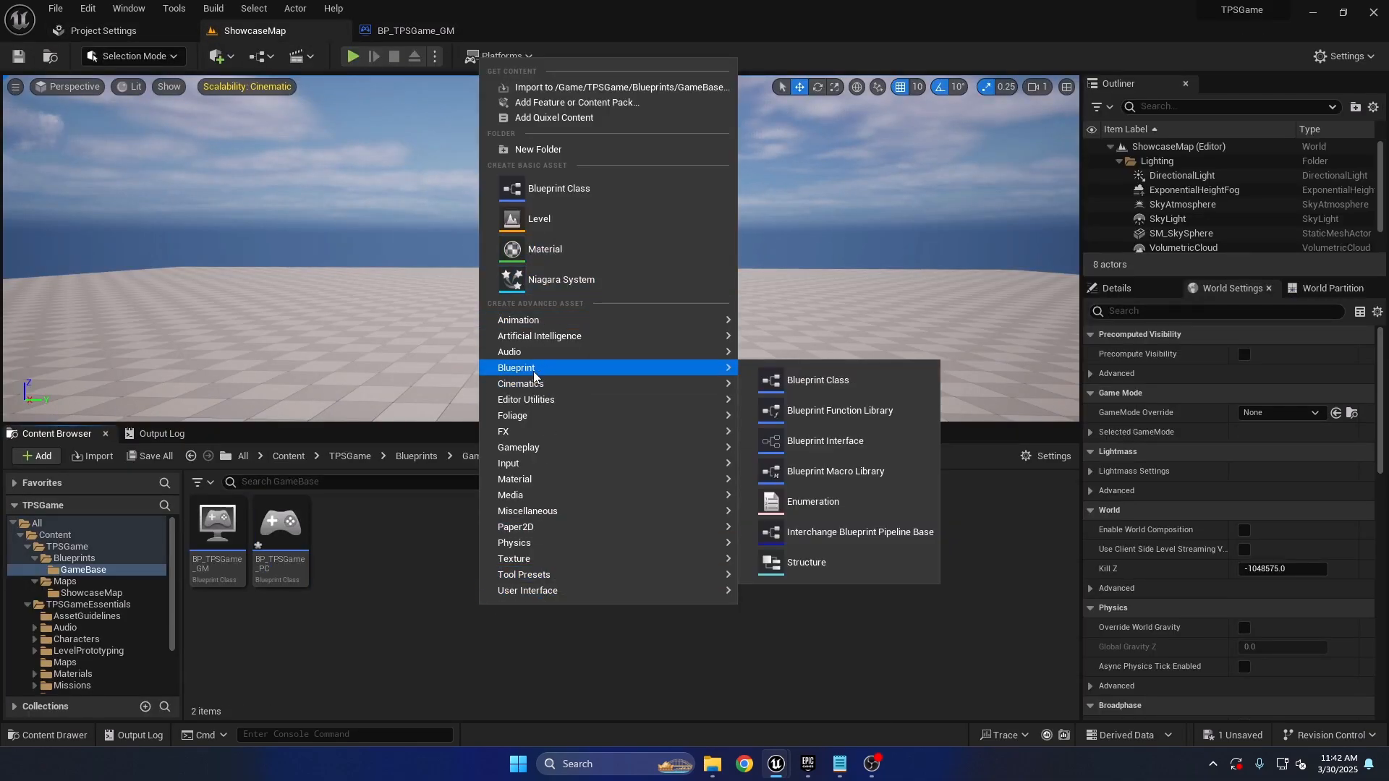
pyautogui.click(879, 372)
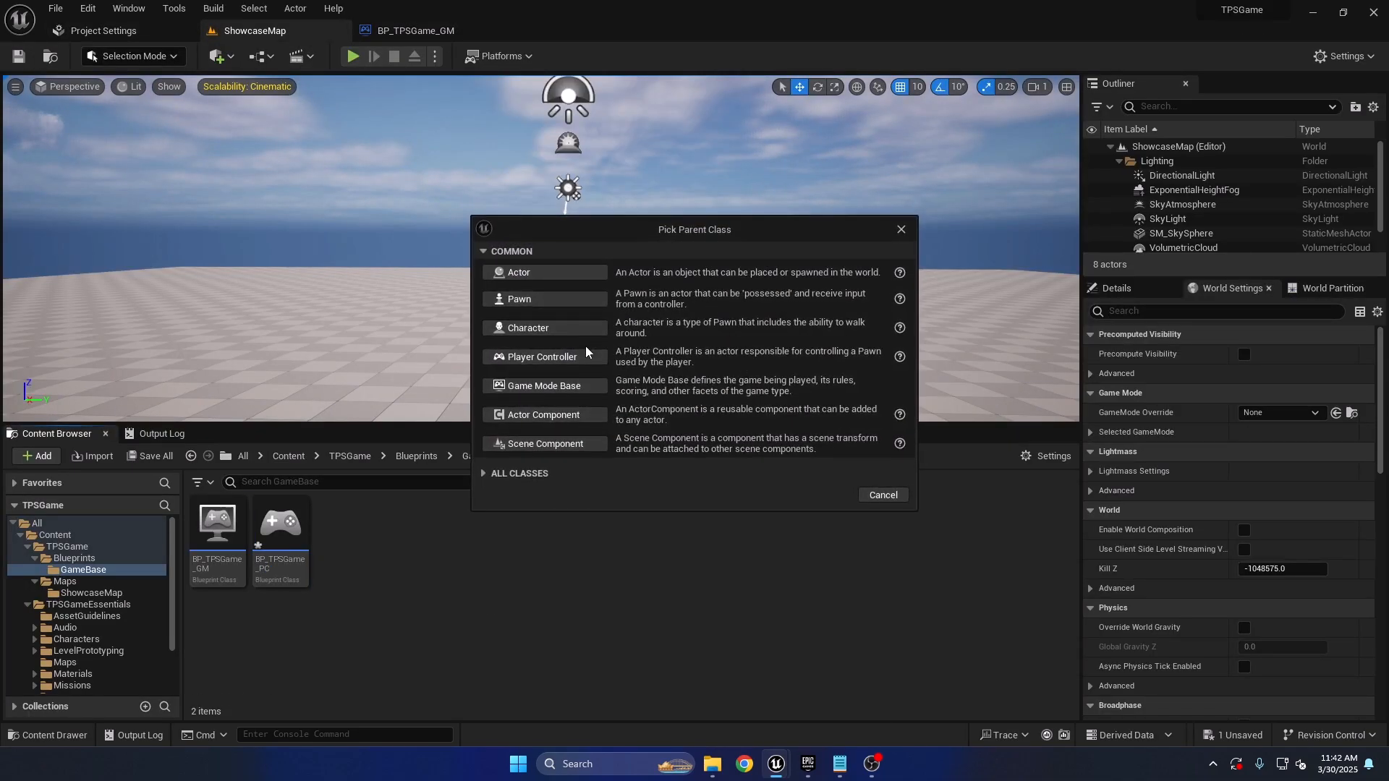
pyautogui.moveTo(591, 225); pyautogui.dragTo(433, 218)
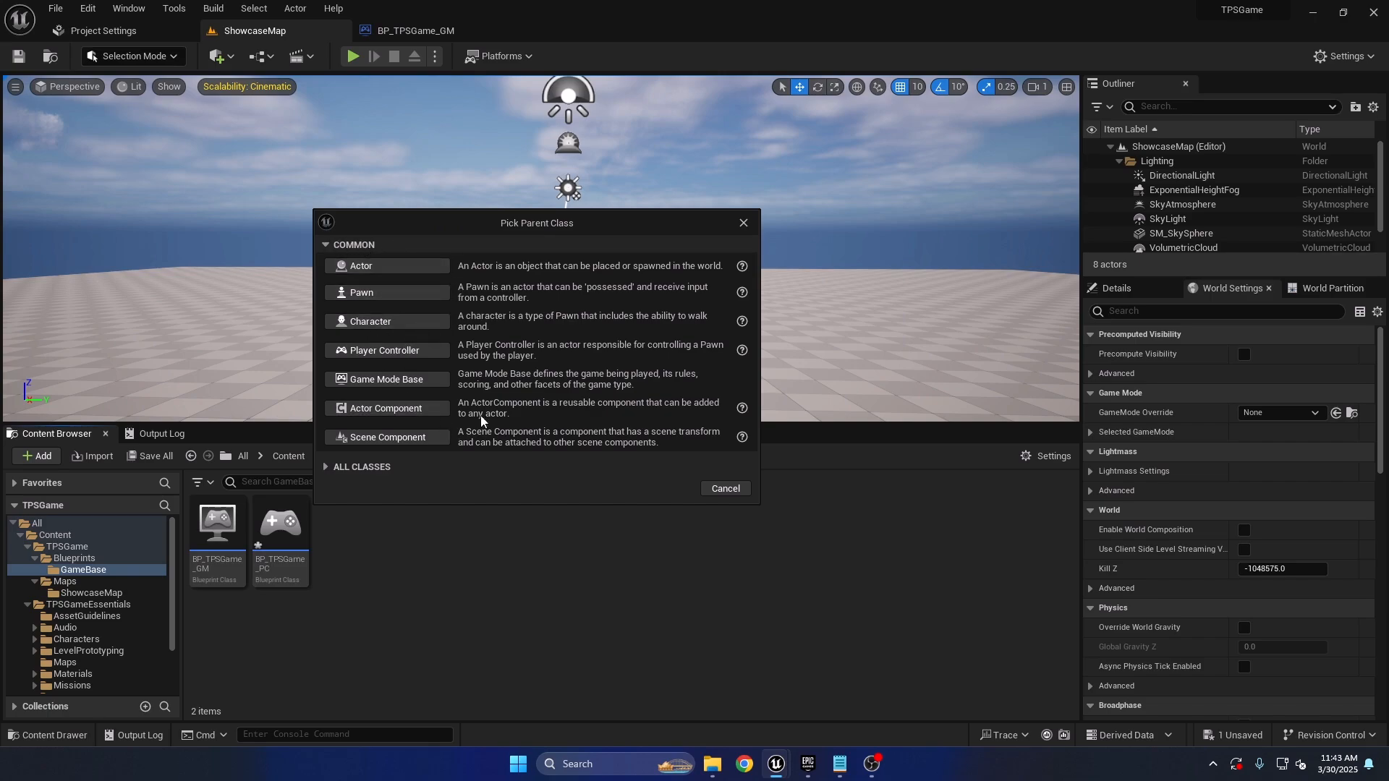
pyautogui.click(327, 467)
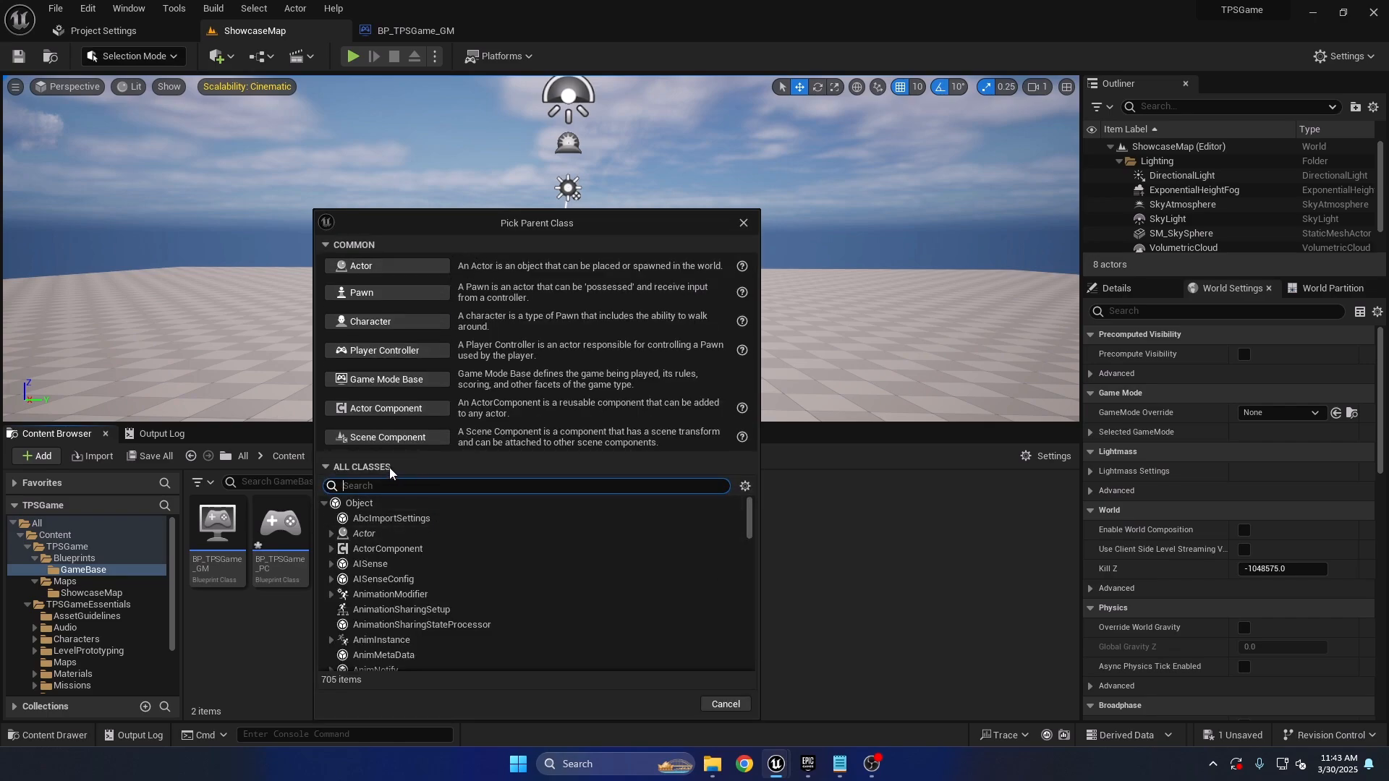
pyautogui.write('hud')
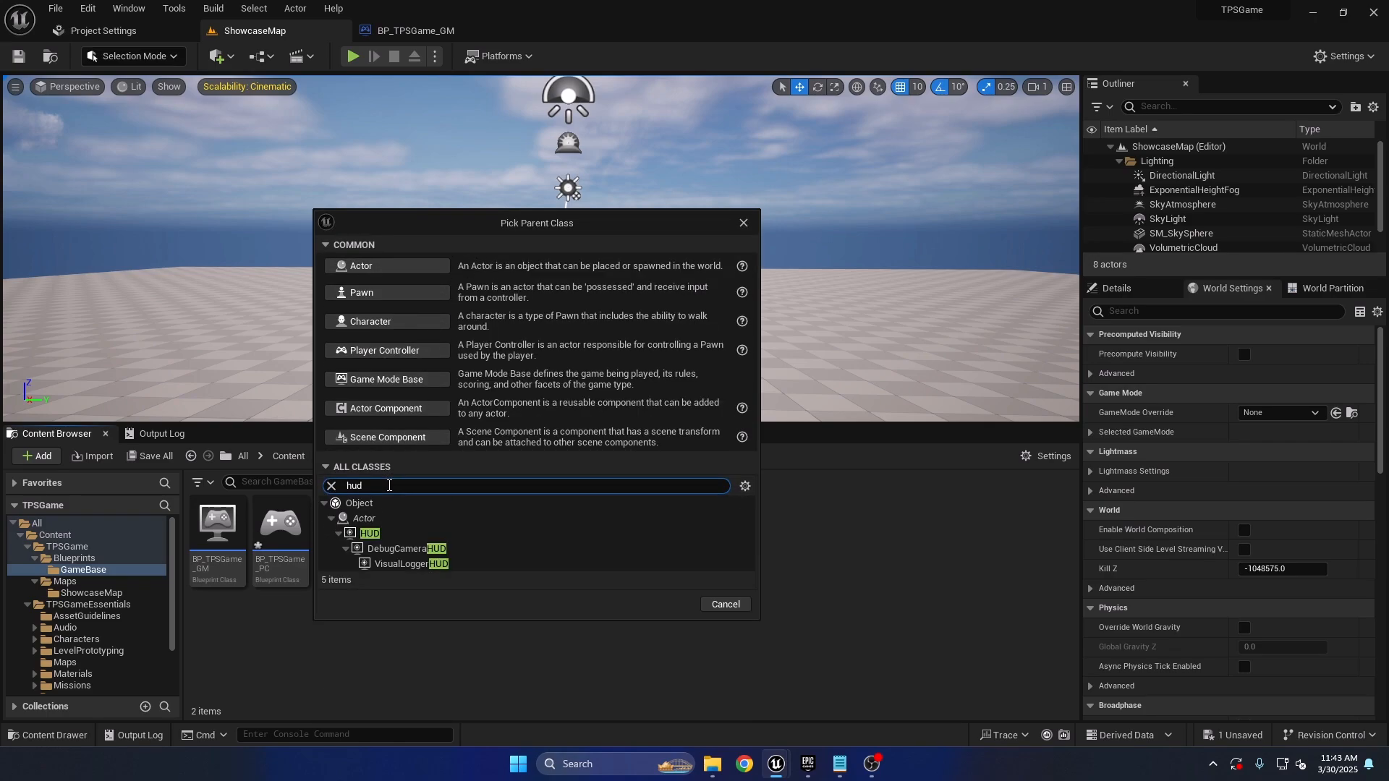
pyautogui.click(383, 535)
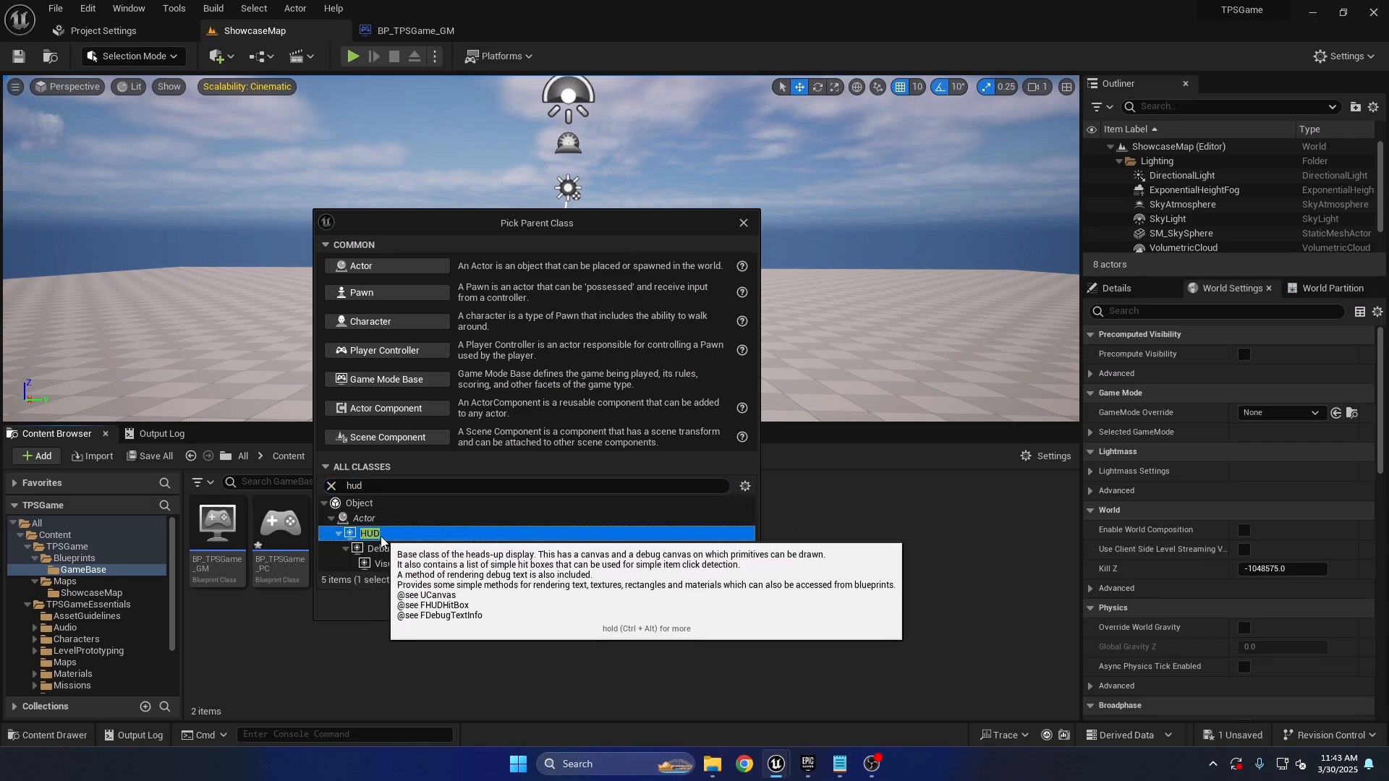
pyautogui.click(646, 603)
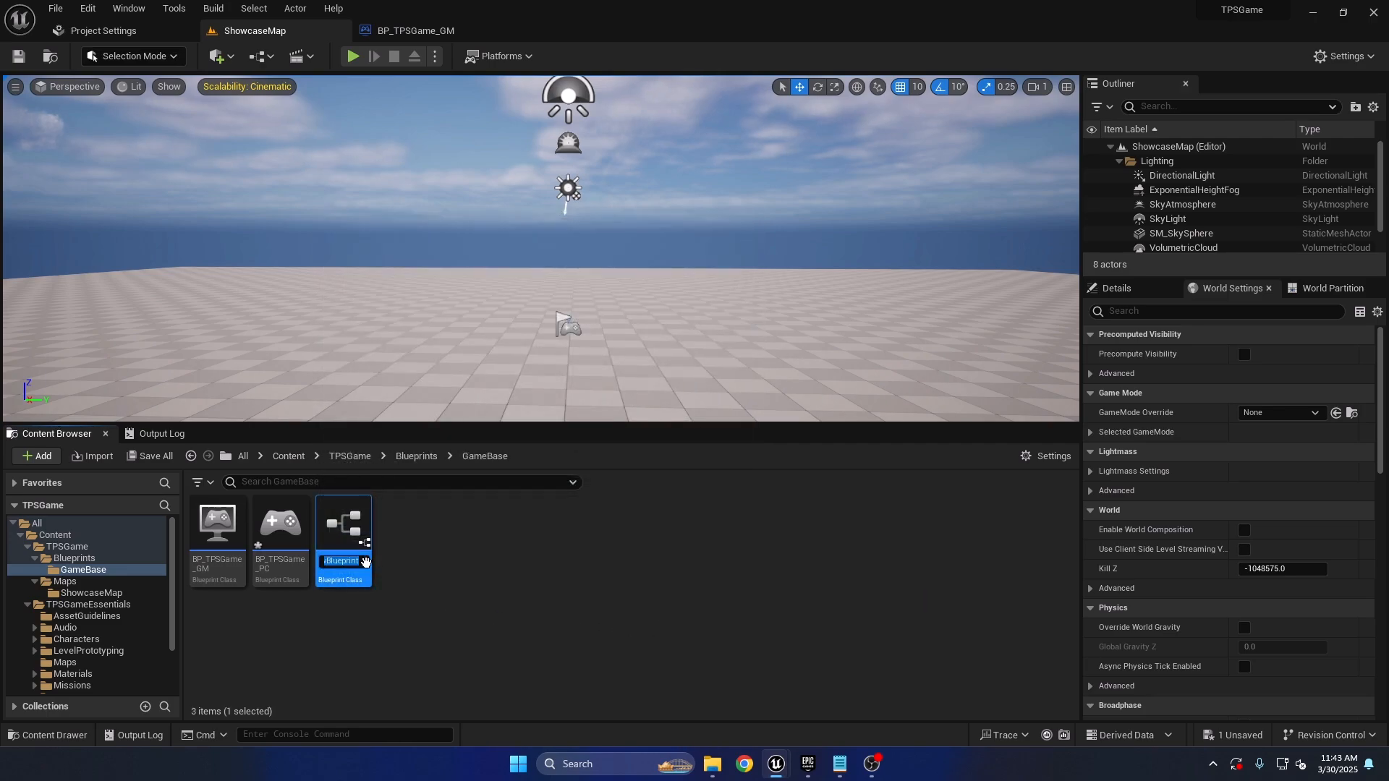
pyautogui.write('BP_TP')
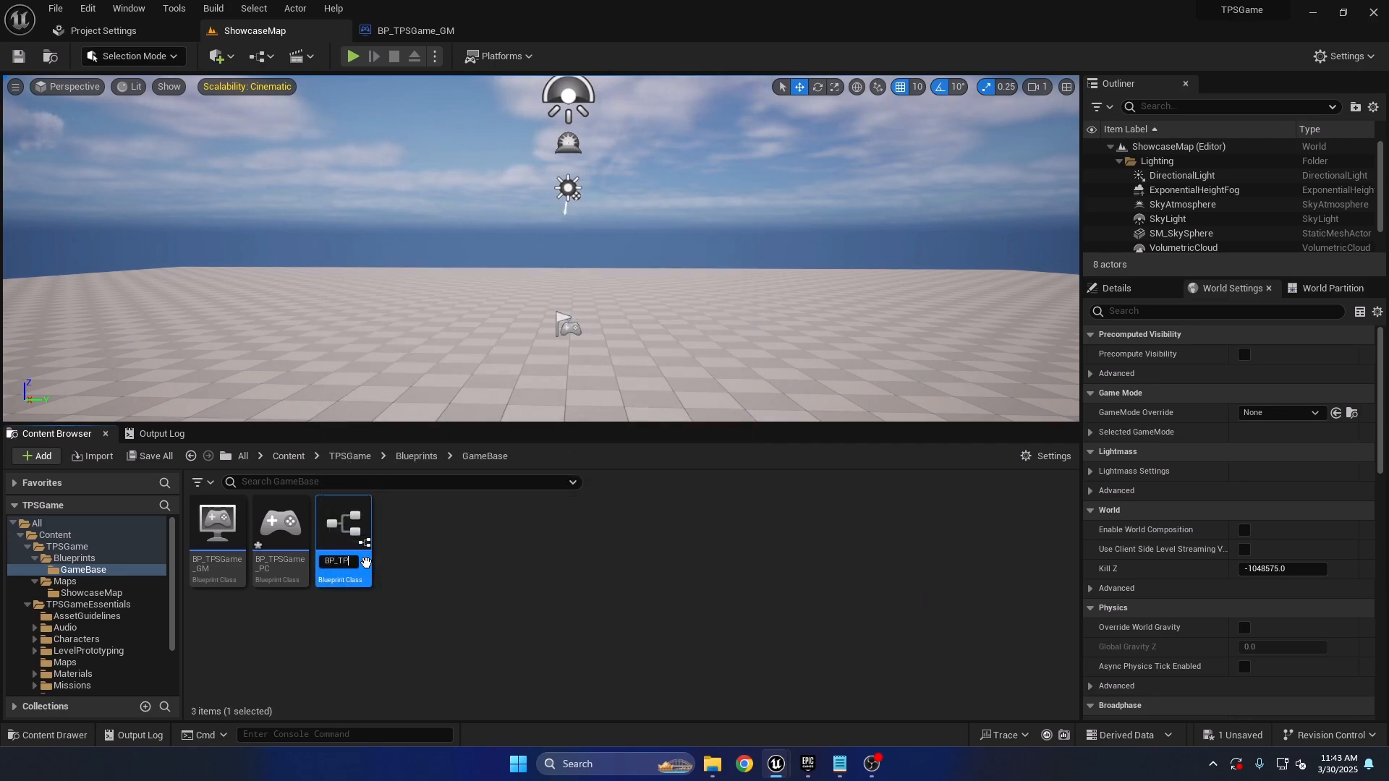
pyautogui.write('SGame_HUD')
pyautogui.press('Return')
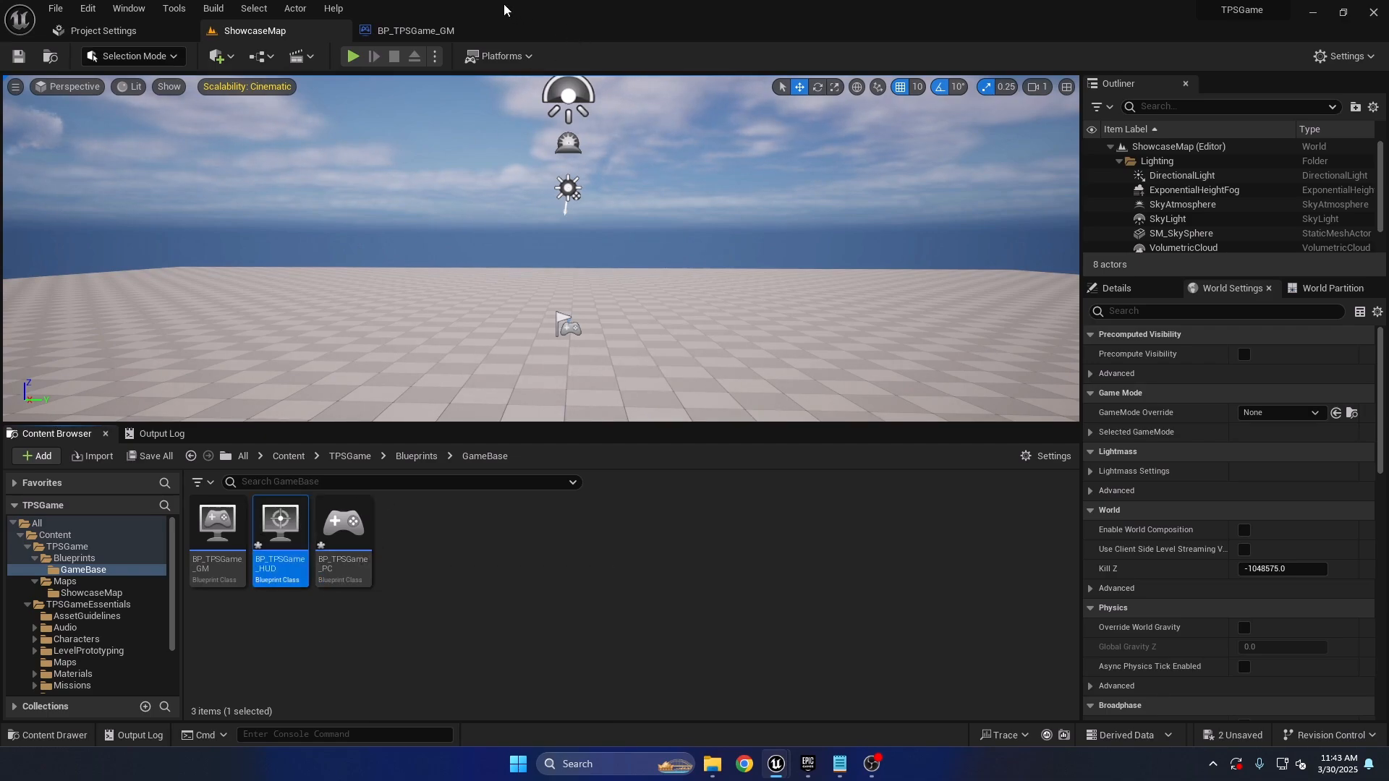
# Set the HUD Class of BP_TPSGame_GM to BP_TPSGame_HUD, compile the blueprint and save all unsaved project files.
pyautogui.click(416, 31)
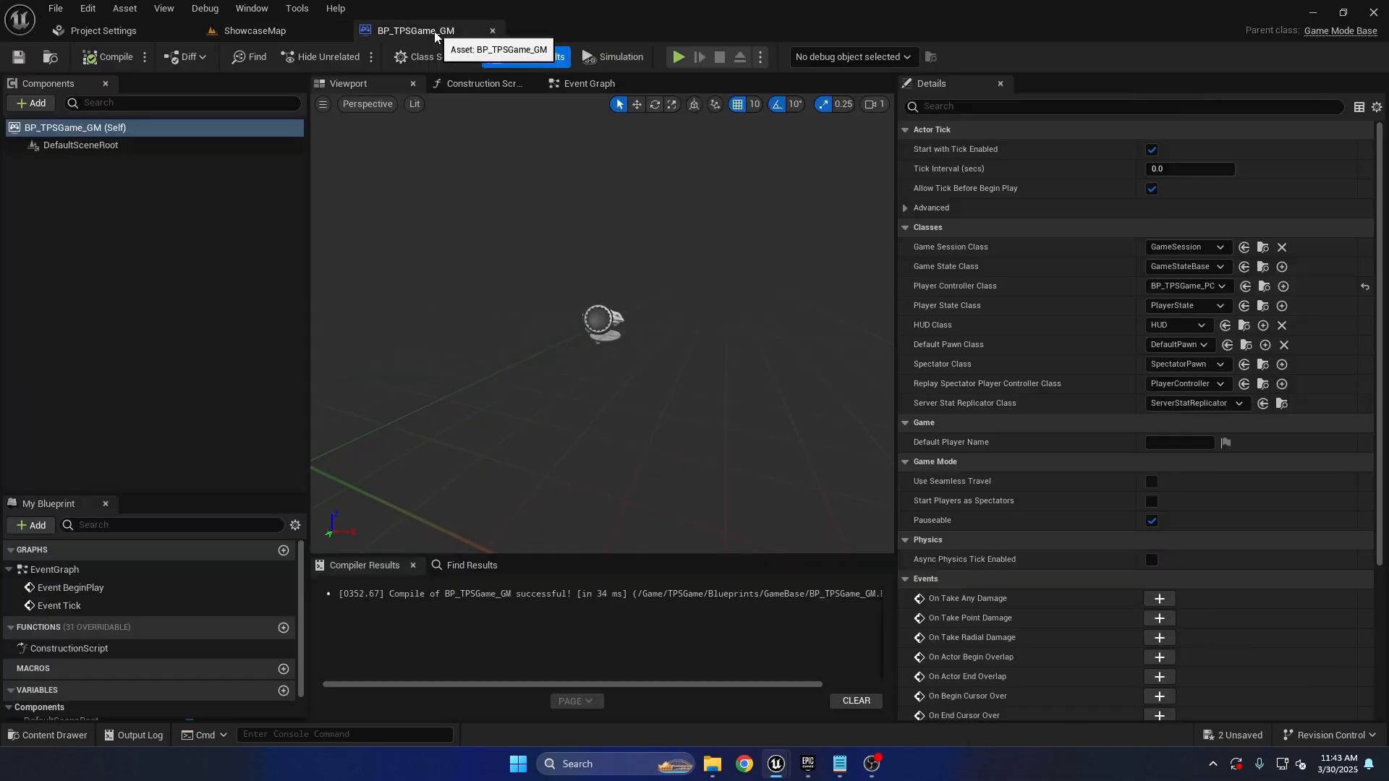
pyautogui.click(1224, 325)
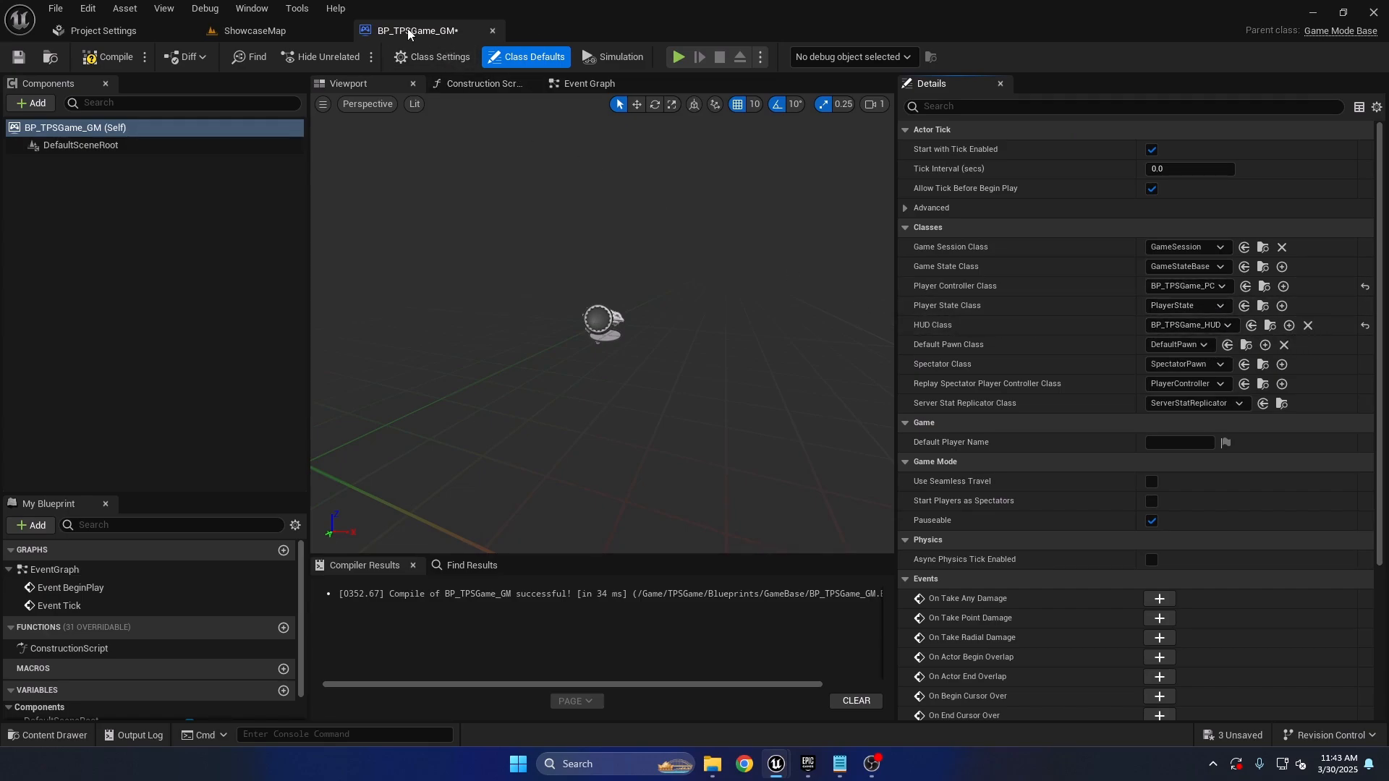
pyautogui.click(19, 57)
pyautogui.click(56, 8)
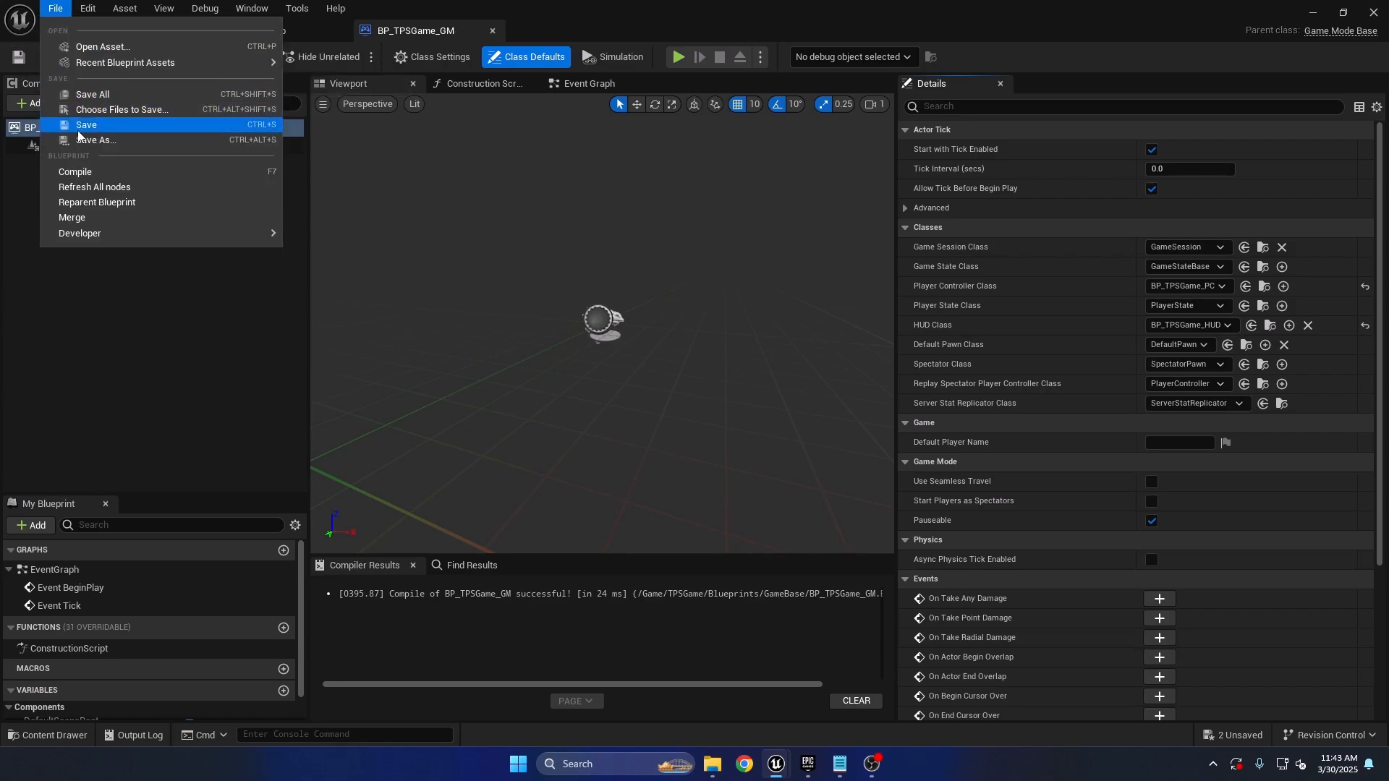
pyautogui.click(83, 94)
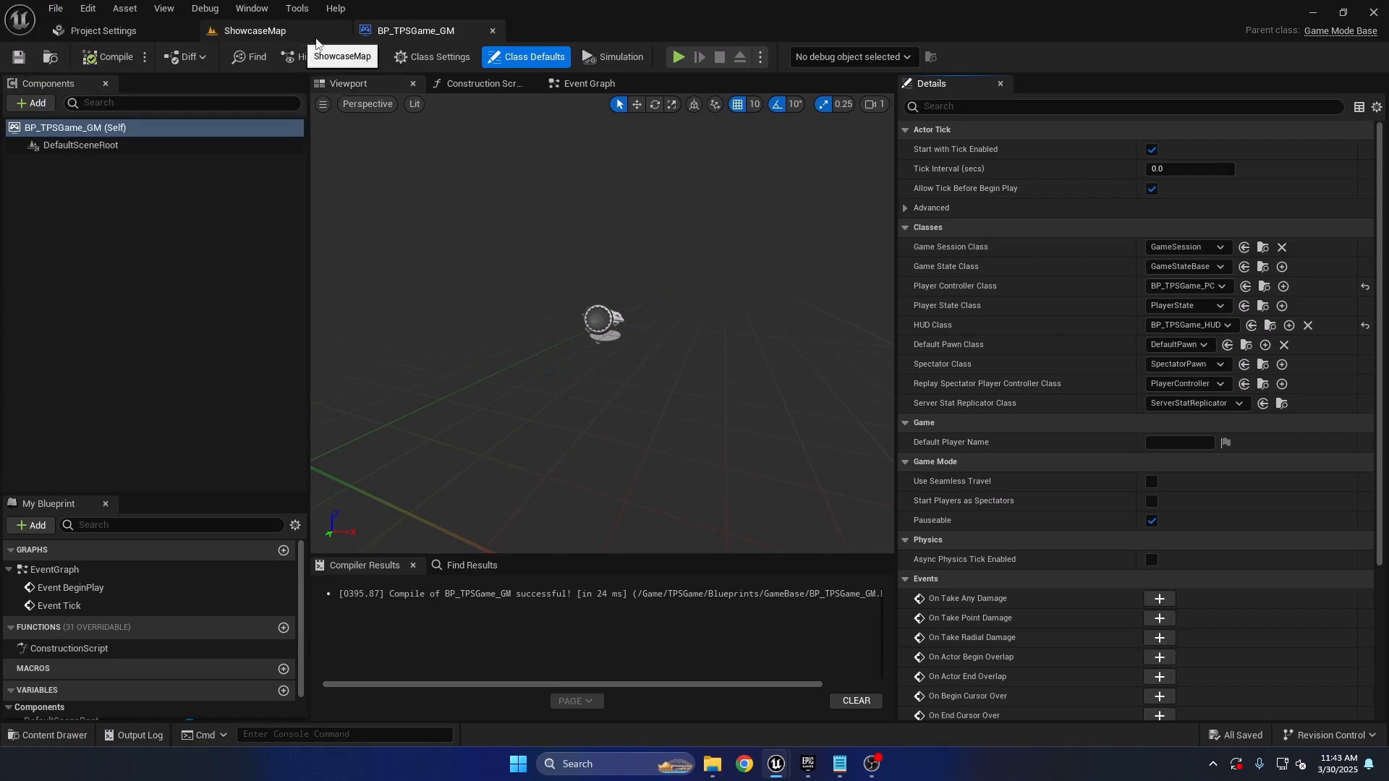
# Set the project's Default GameMode to BP_TPSGame_GM in the Maps & Modes project settings.
pyautogui.click(108, 30)
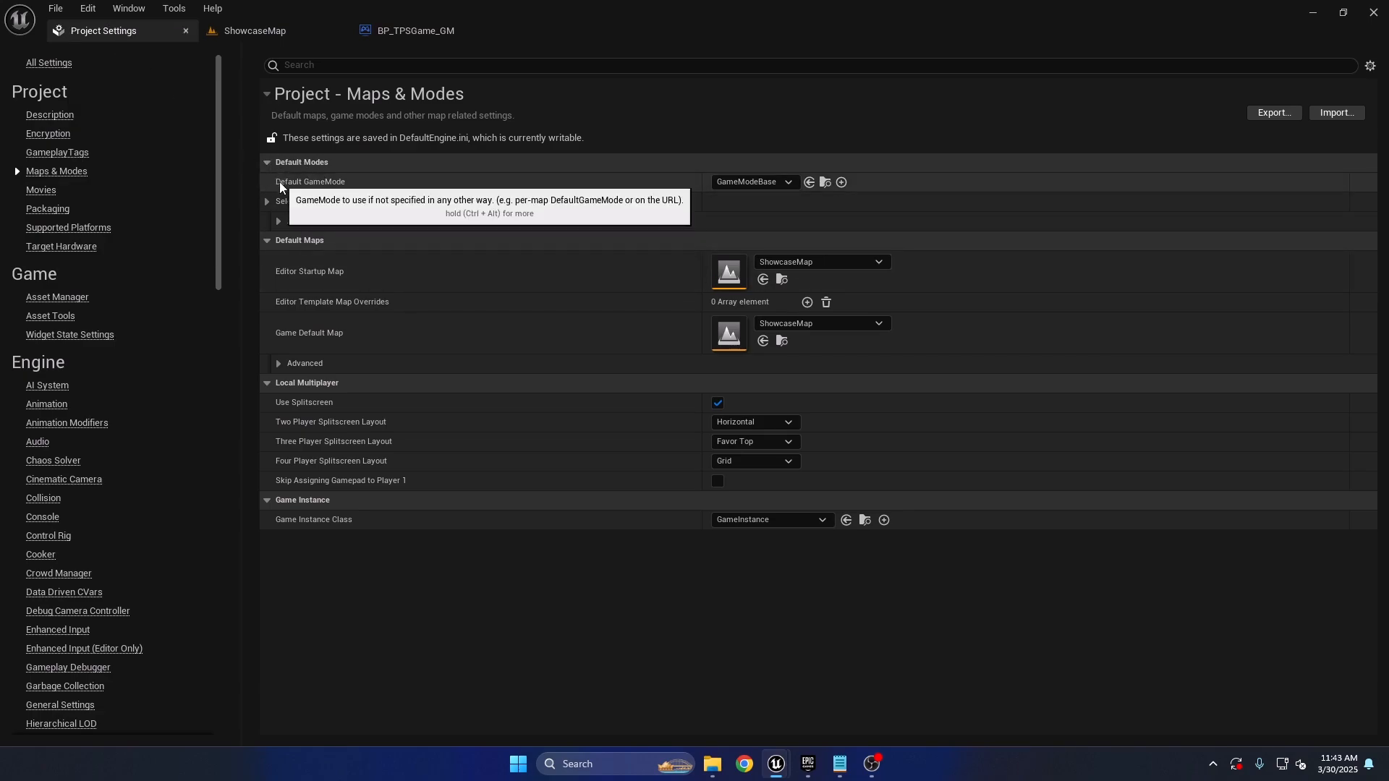
pyautogui.click(740, 183)
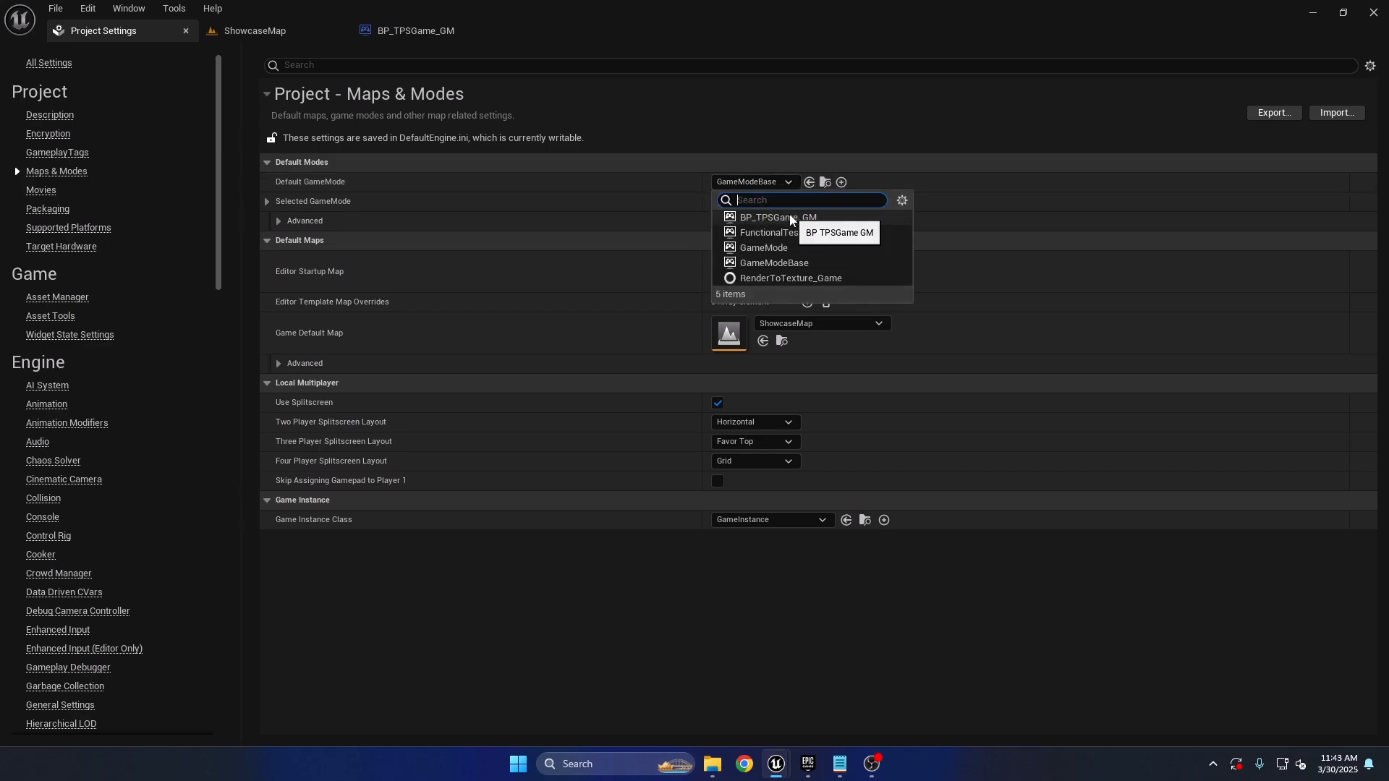
pyautogui.click(814, 217)
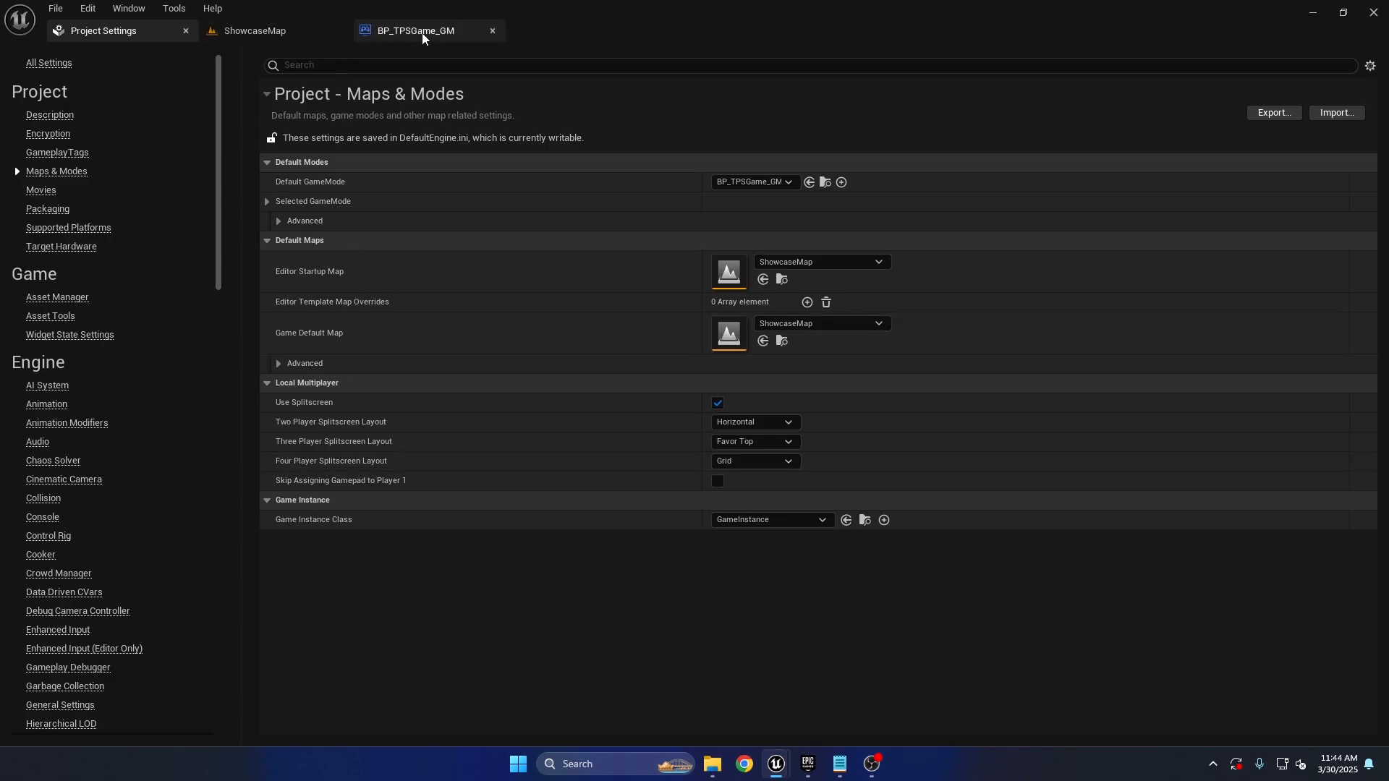
# Return to ShowcaseMap and review the project's content folders, from TPSGame and TPSGameEssentials down to Maps and its ShowcaseMap folder.
pyautogui.click(292, 28)
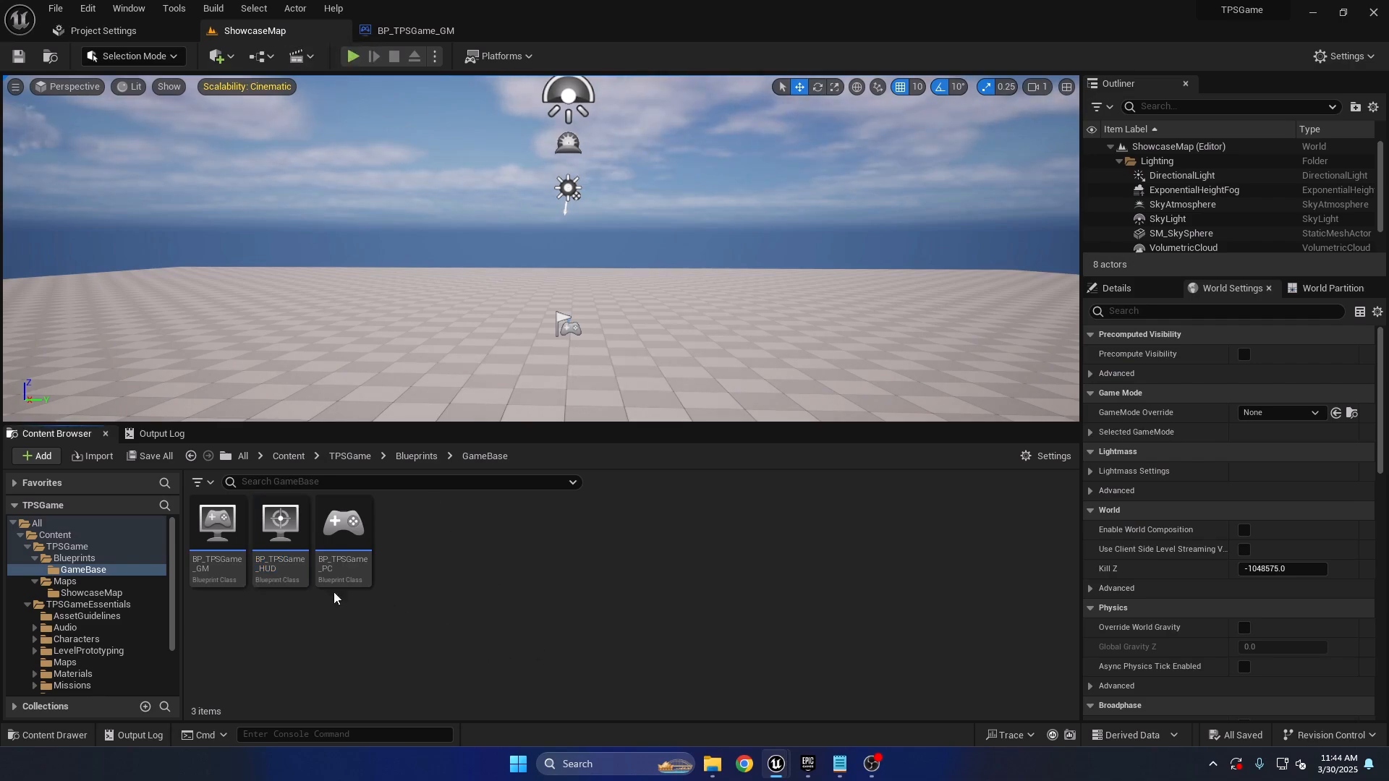
pyautogui.click(55, 536)
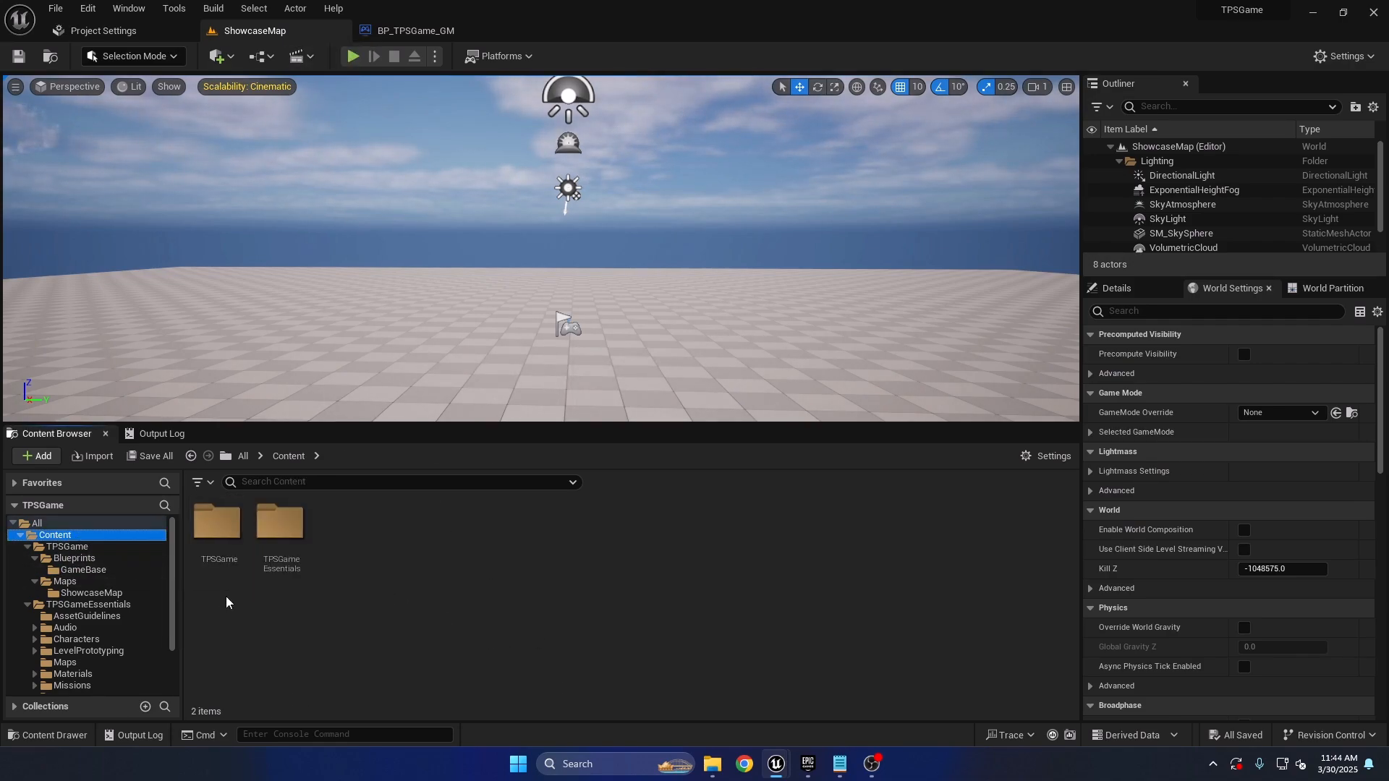
pyautogui.click(282, 564)
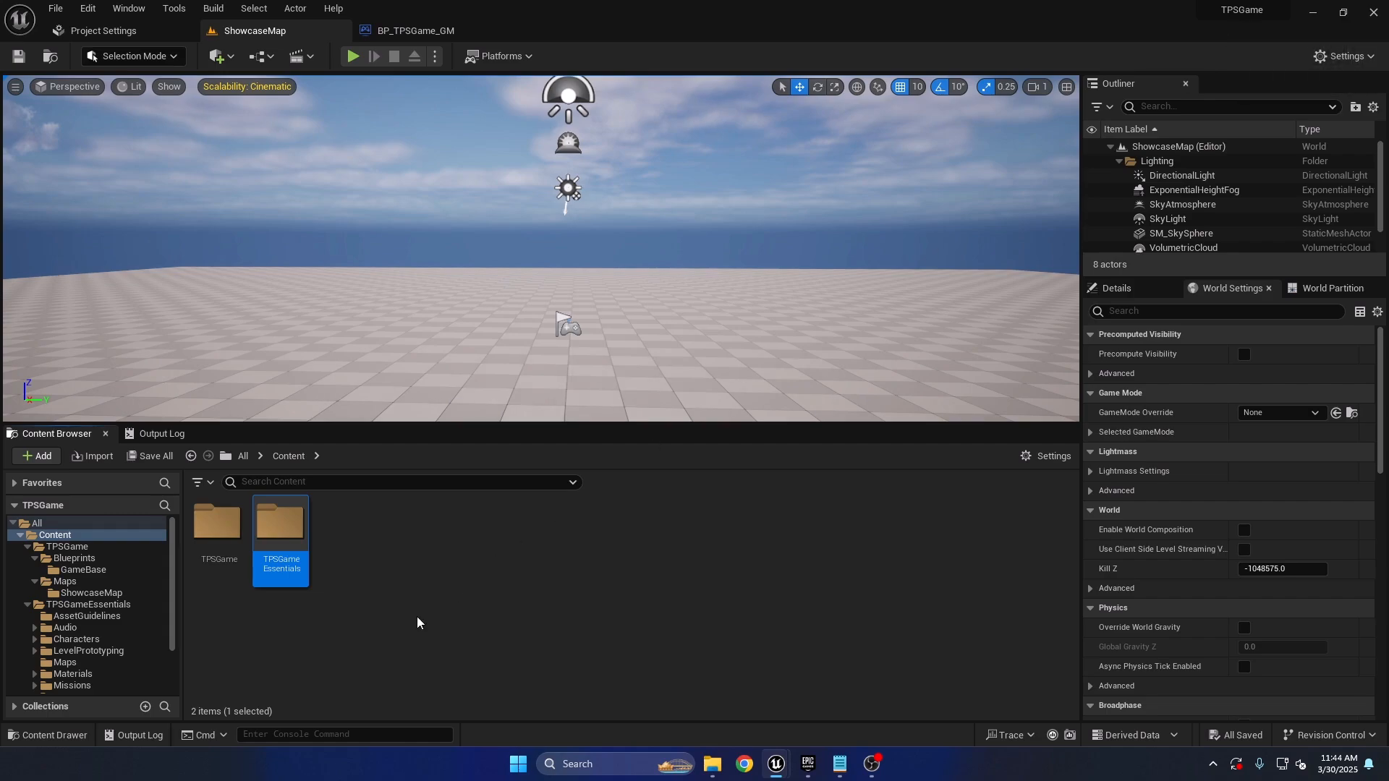
pyautogui.click(230, 550)
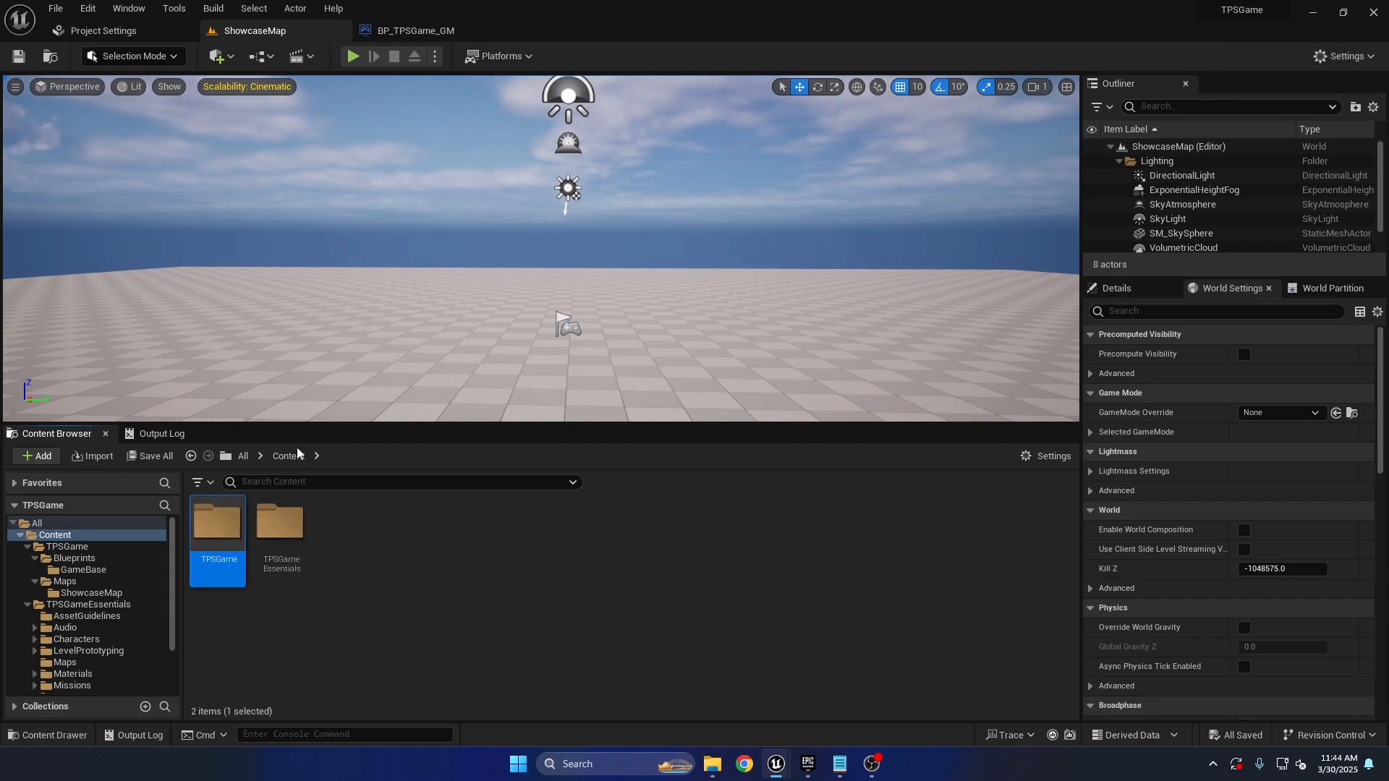
pyautogui.doubleClick(219, 538)
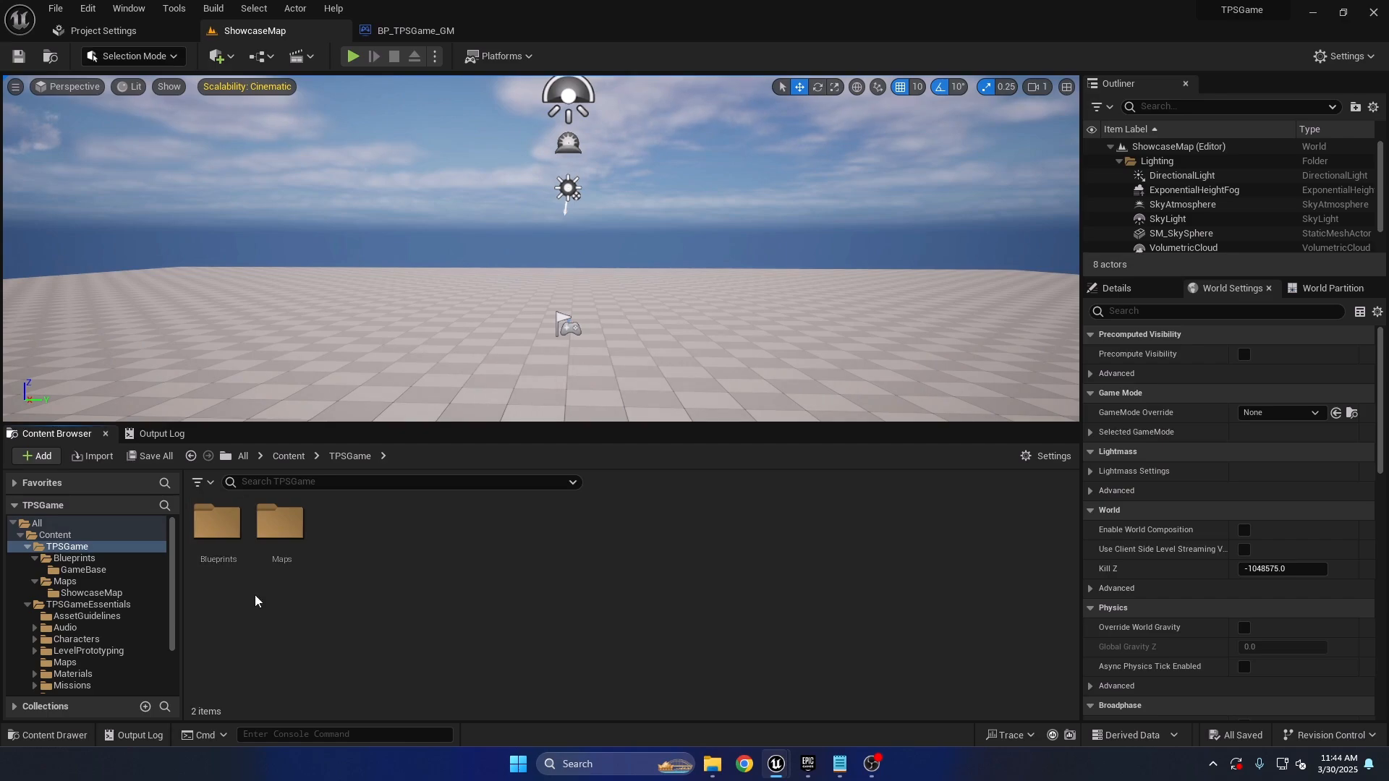
pyautogui.doubleClick(288, 554)
pyautogui.click(240, 563)
pyautogui.doubleClick(239, 563)
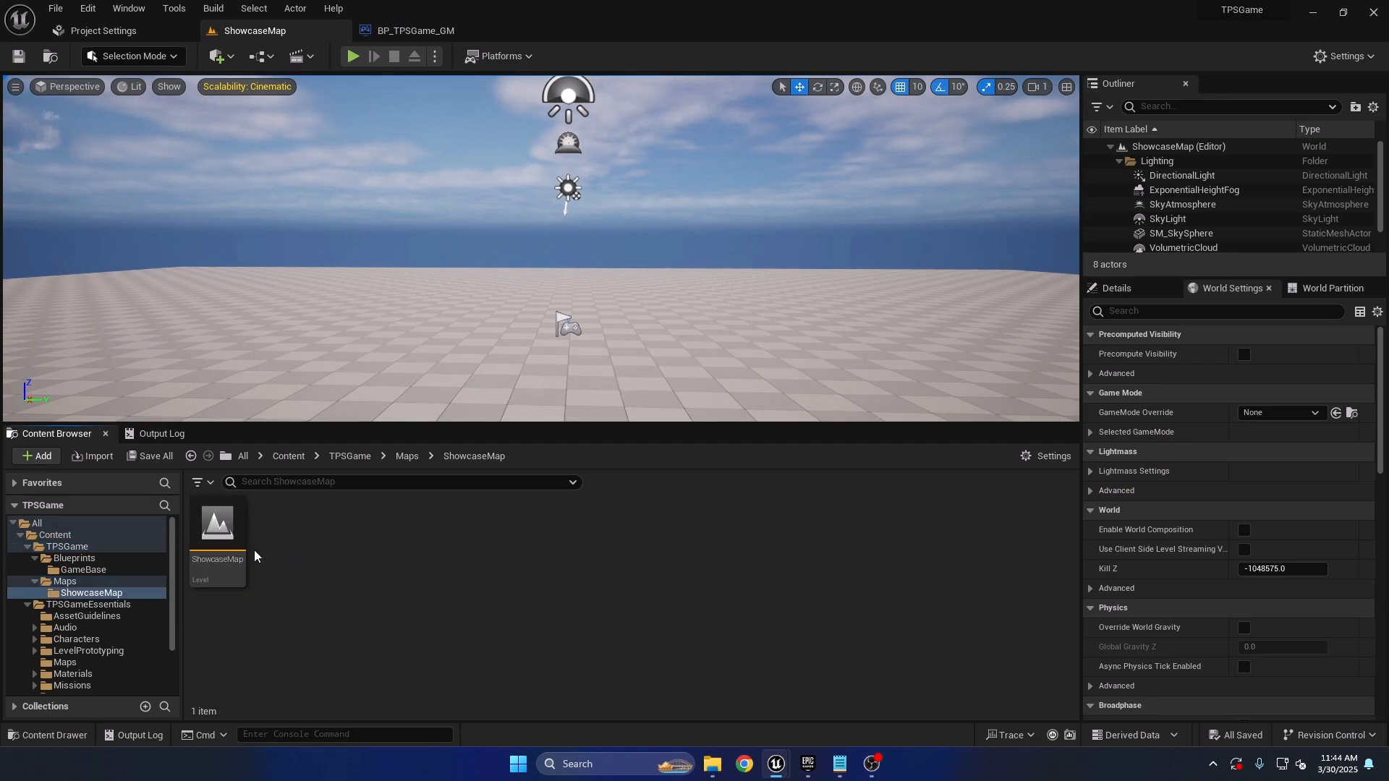
# Show the contents of the GameBase folder and enlarge the level viewport by reducing the height of the Content Browser.
pyautogui.click(83, 570)
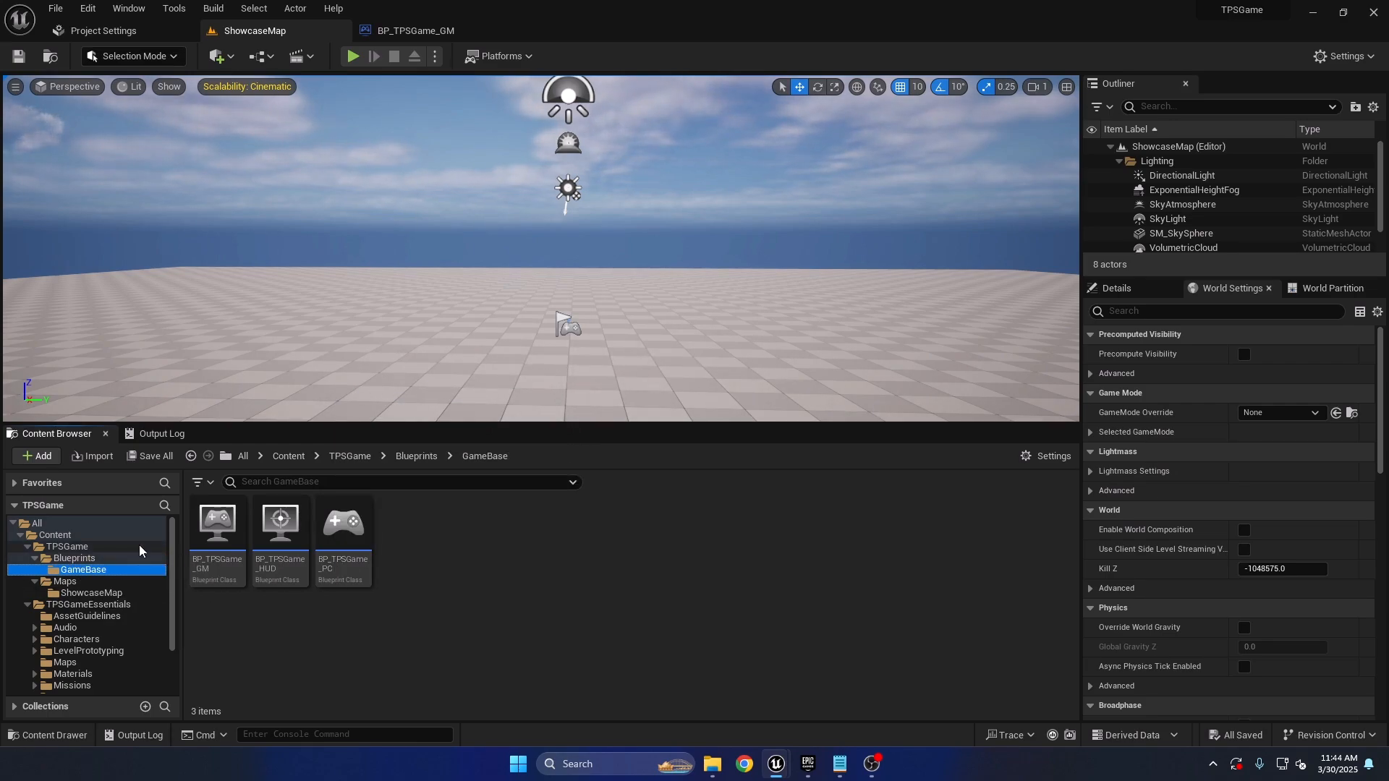
pyautogui.moveTo(506, 289); pyautogui.dragTo(656, 281, button='right')
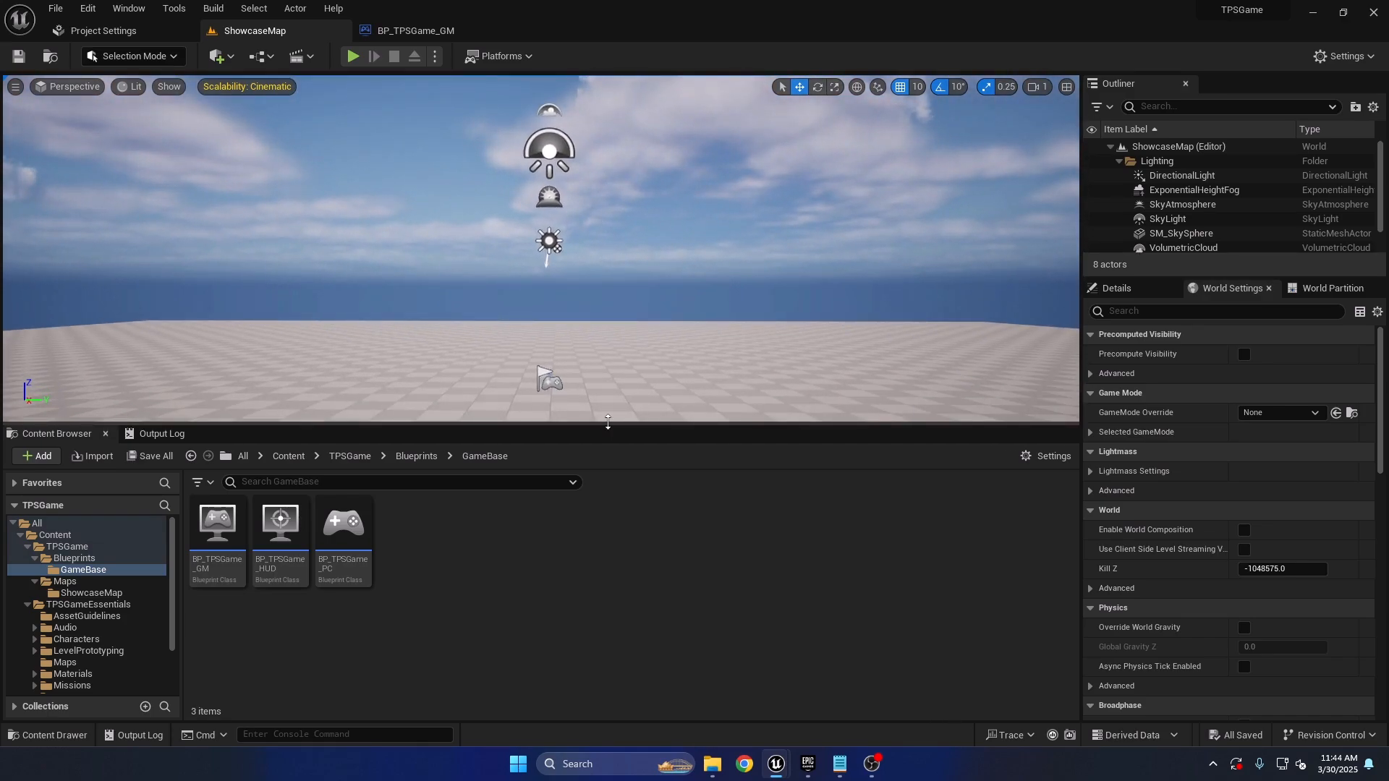
pyautogui.moveTo(608, 422); pyautogui.dragTo(608, 454)
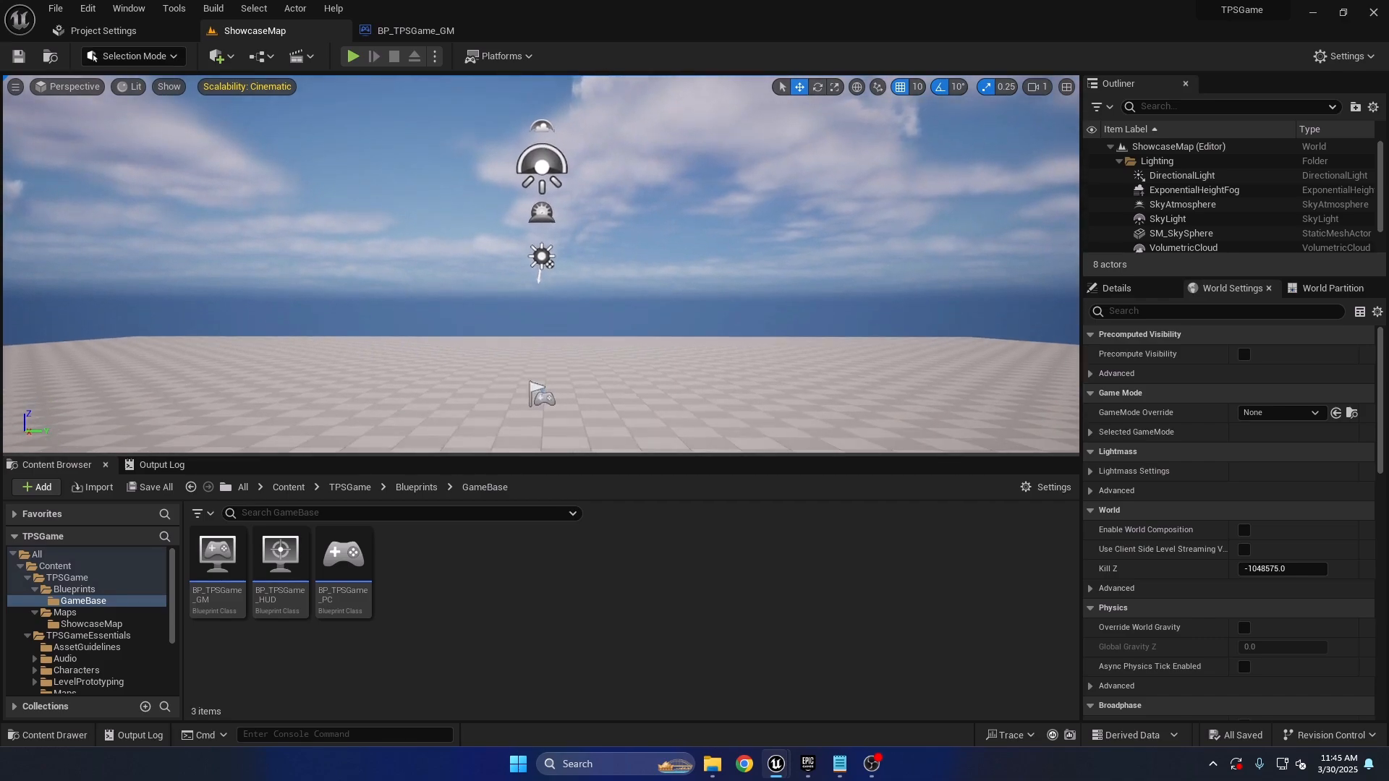